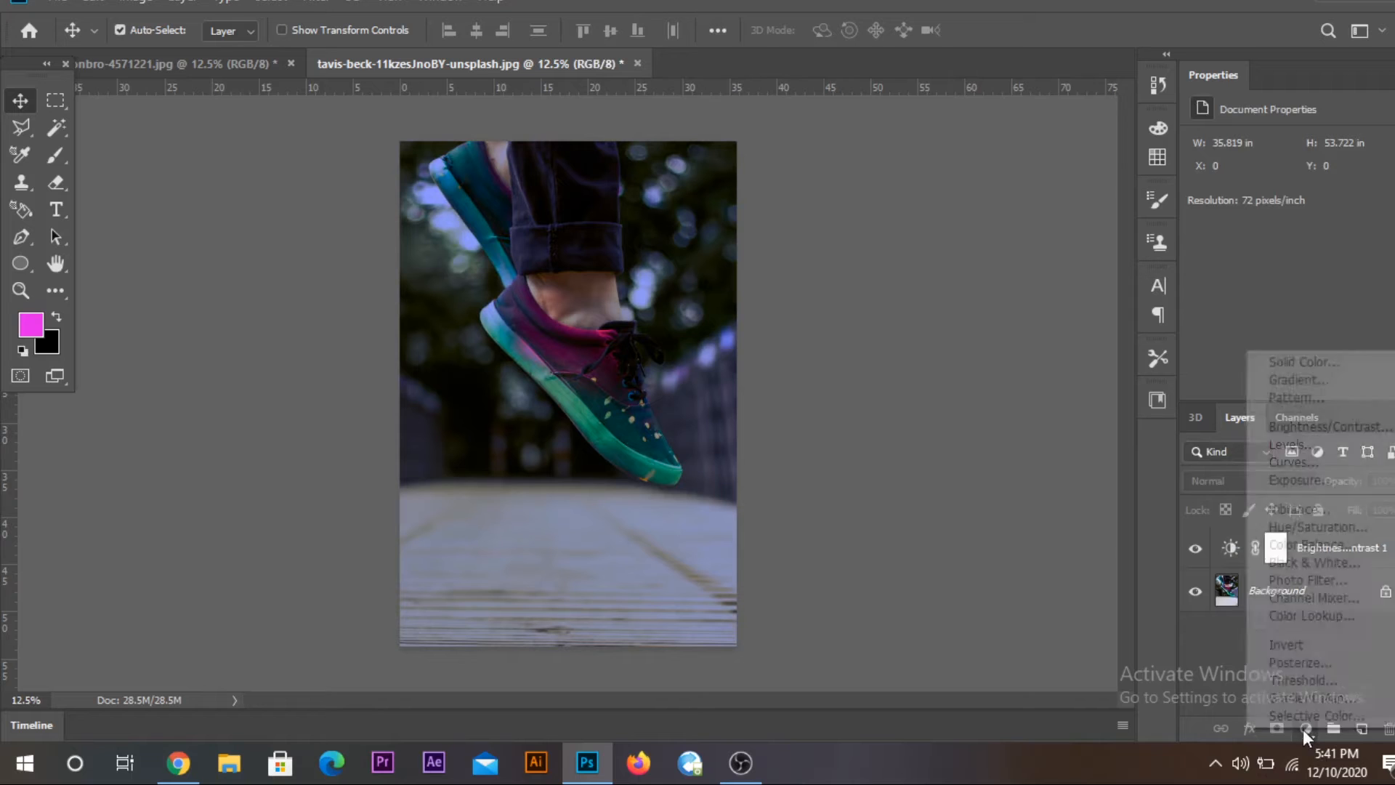
left_click(1301, 450)
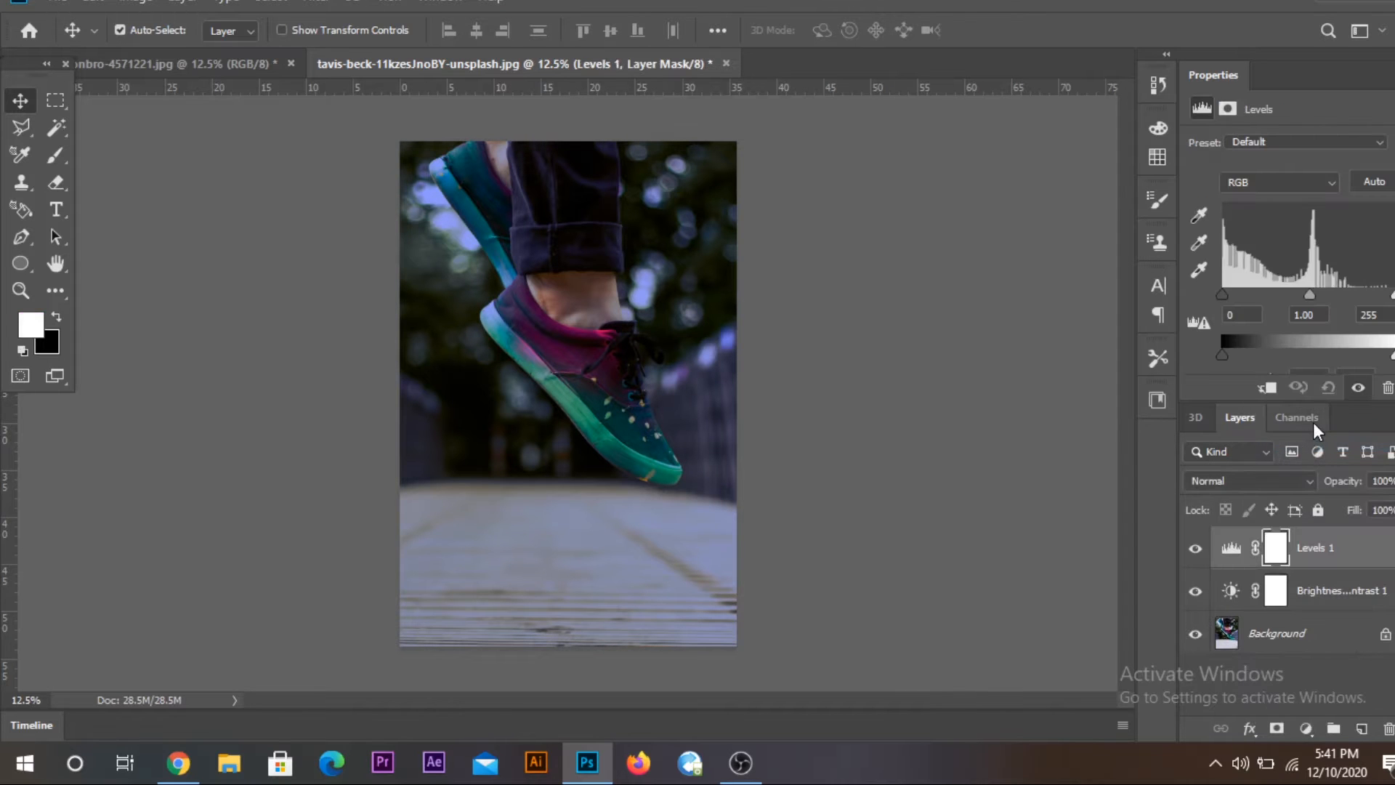
key("ctrl+z")
left_click(1249, 728)
- Add a Curves adjustment layer above Brightness/Contrast, anchor the shadows and highlights, and lower the RGB curve's white end
left_click(1305, 728)
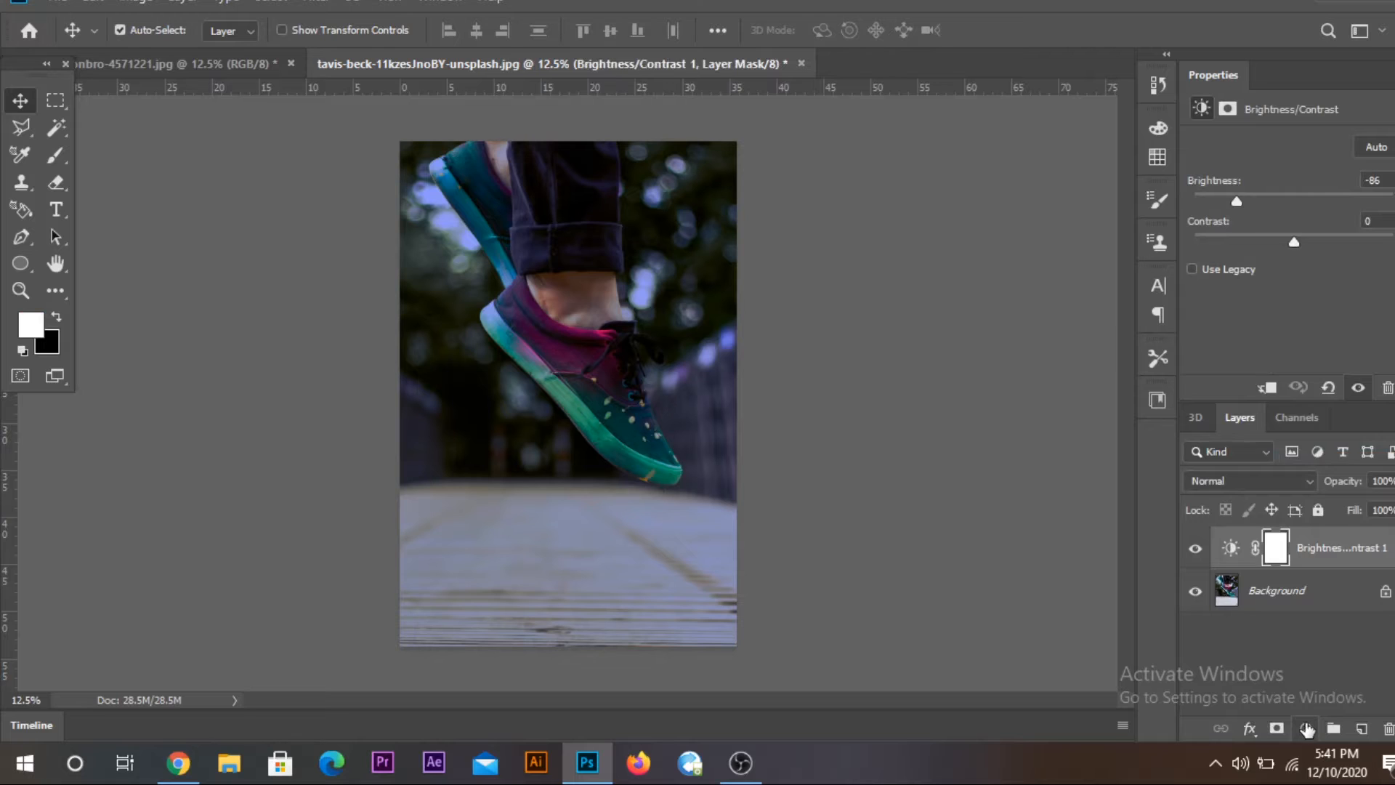
left_click(1293, 455)
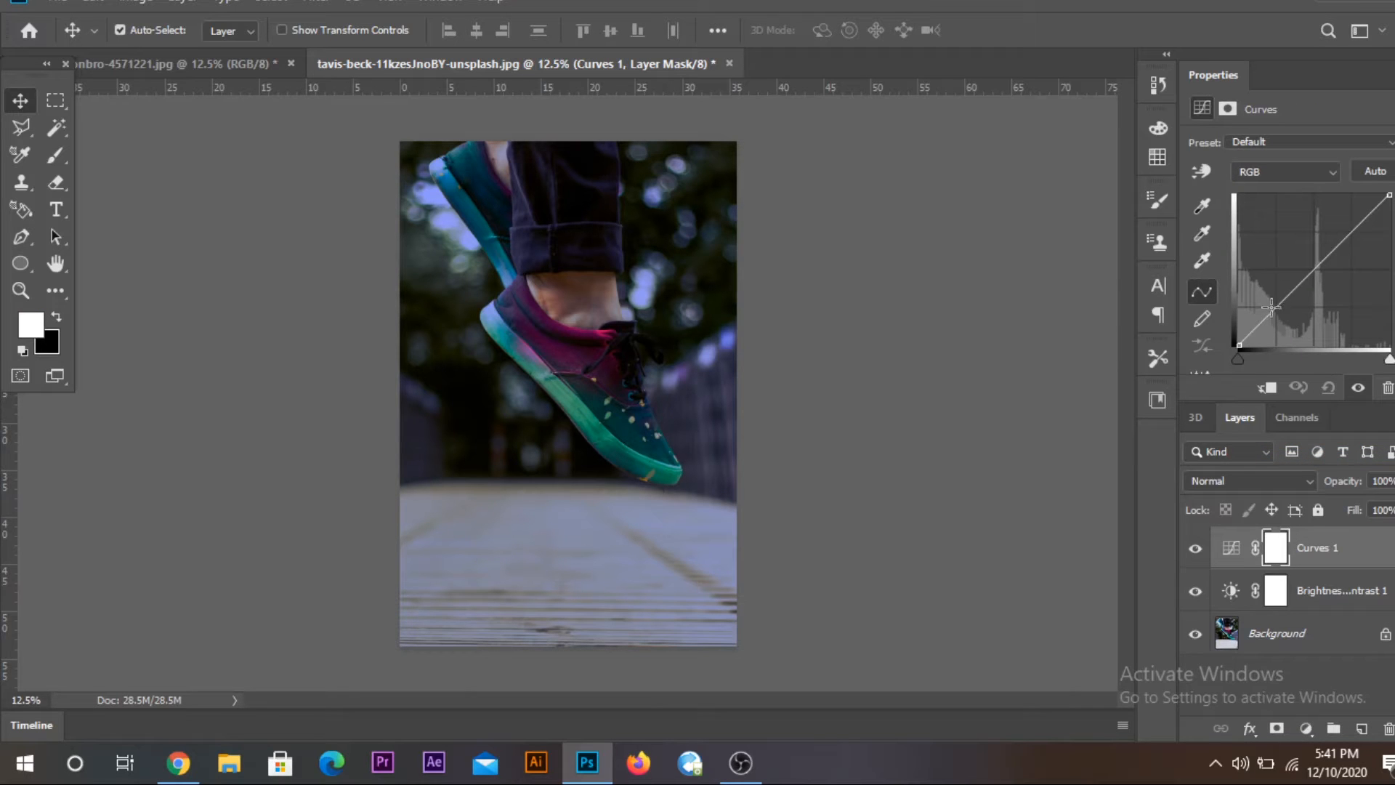
left_click(1277, 307)
left_click_drag(1388, 194, 1388, 222)
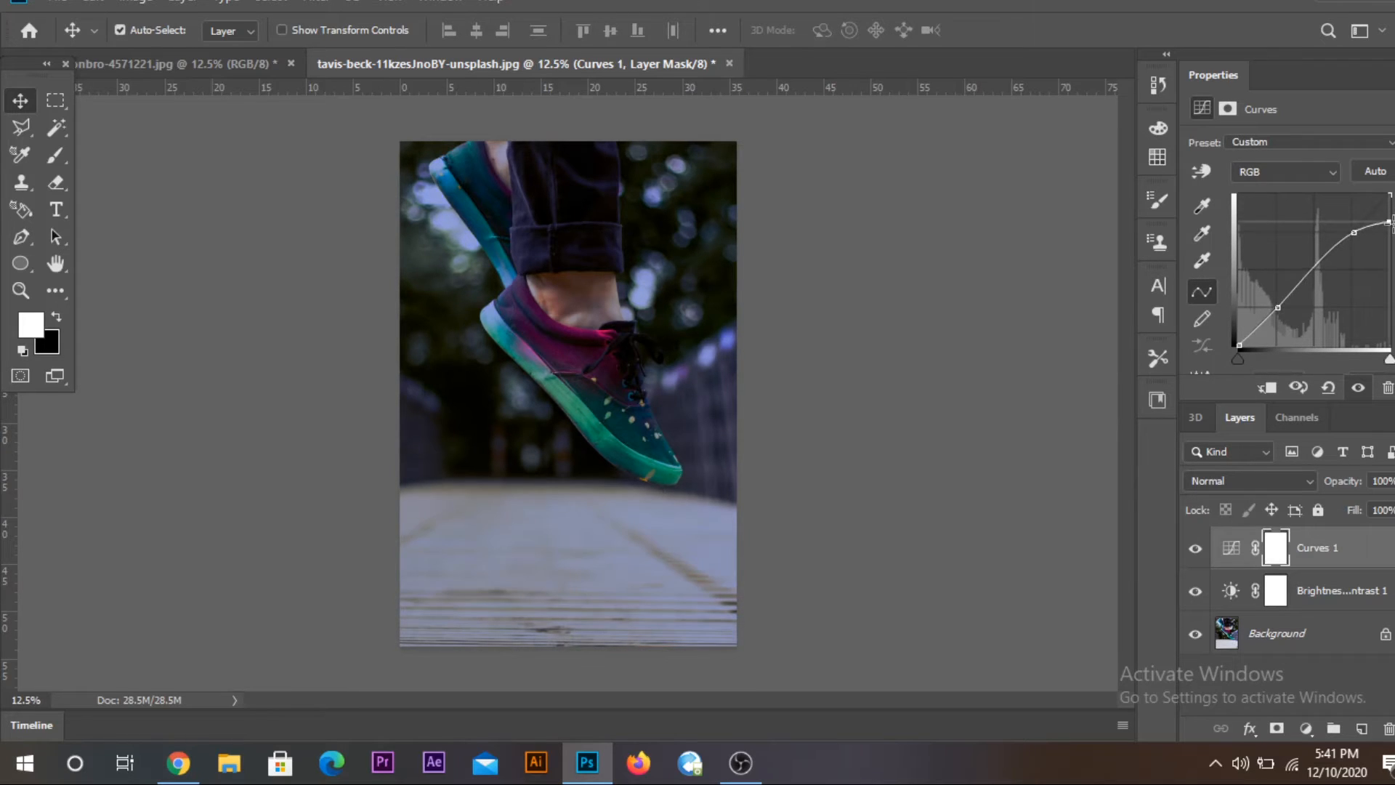
left_click_drag(1279, 307, 1277, 309)
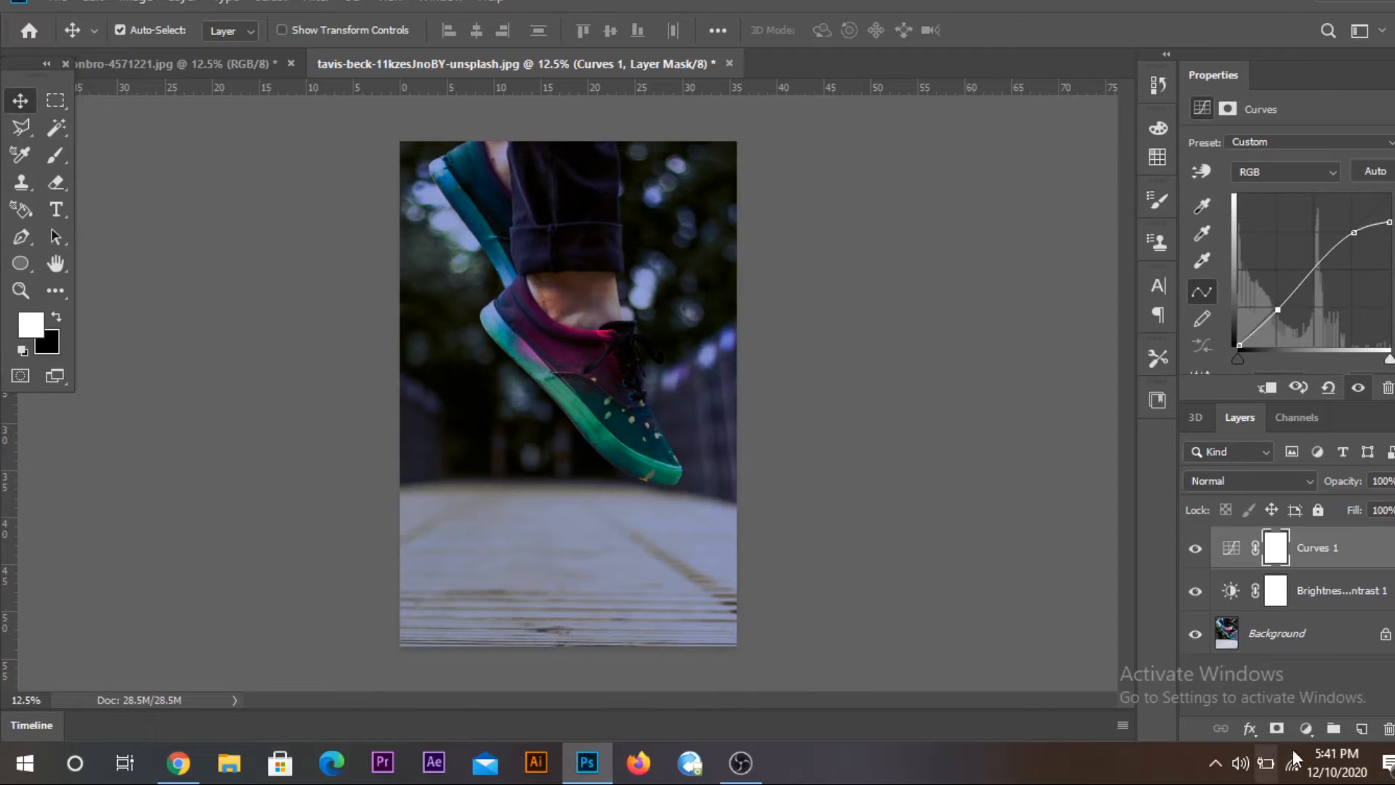
- Add a white Solid Color fill layer directly above the Background layer
left_click(1331, 699)
left_click(1324, 645)
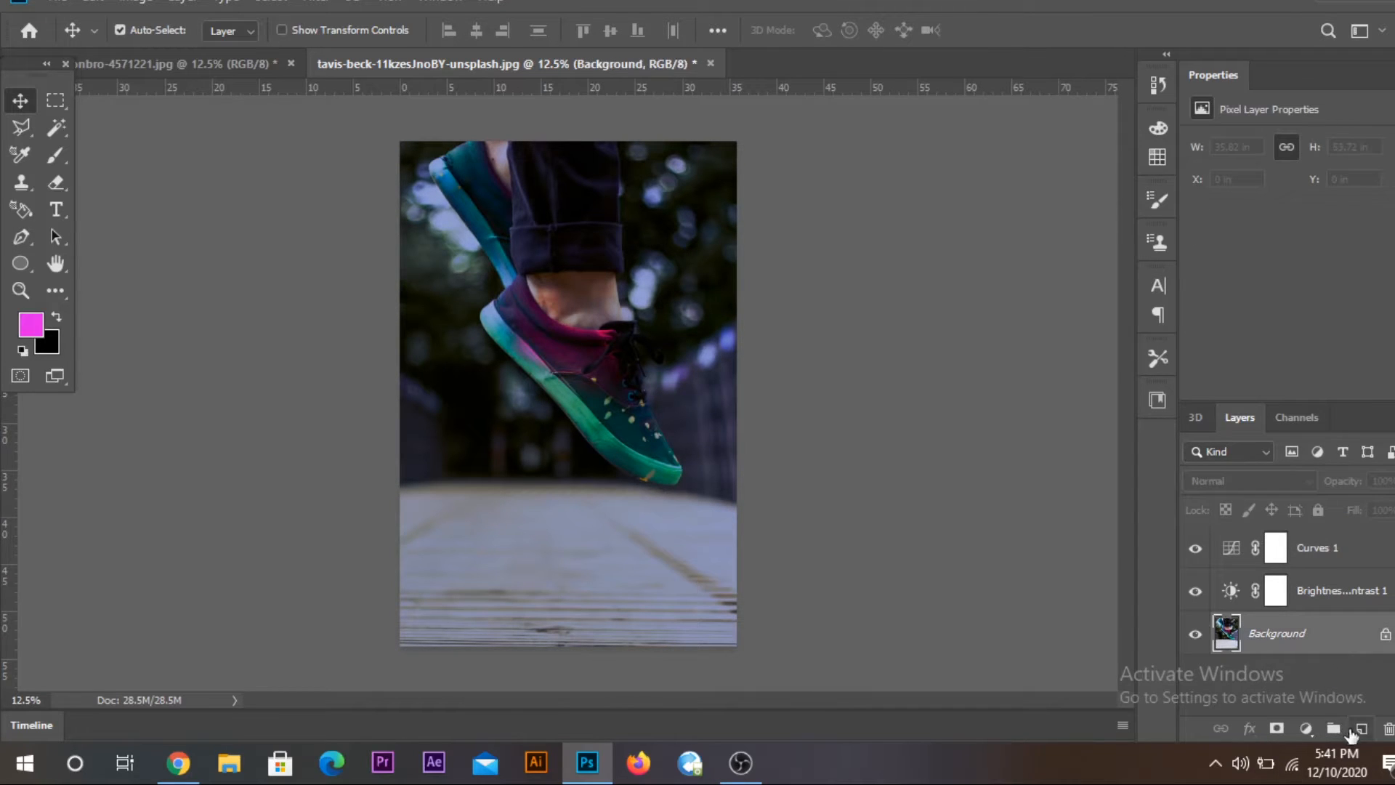
left_click(1362, 729)
left_click(1306, 729)
left_click(1298, 368)
left_click_drag(966, 378, 912, 356)
left_click(1337, 369)
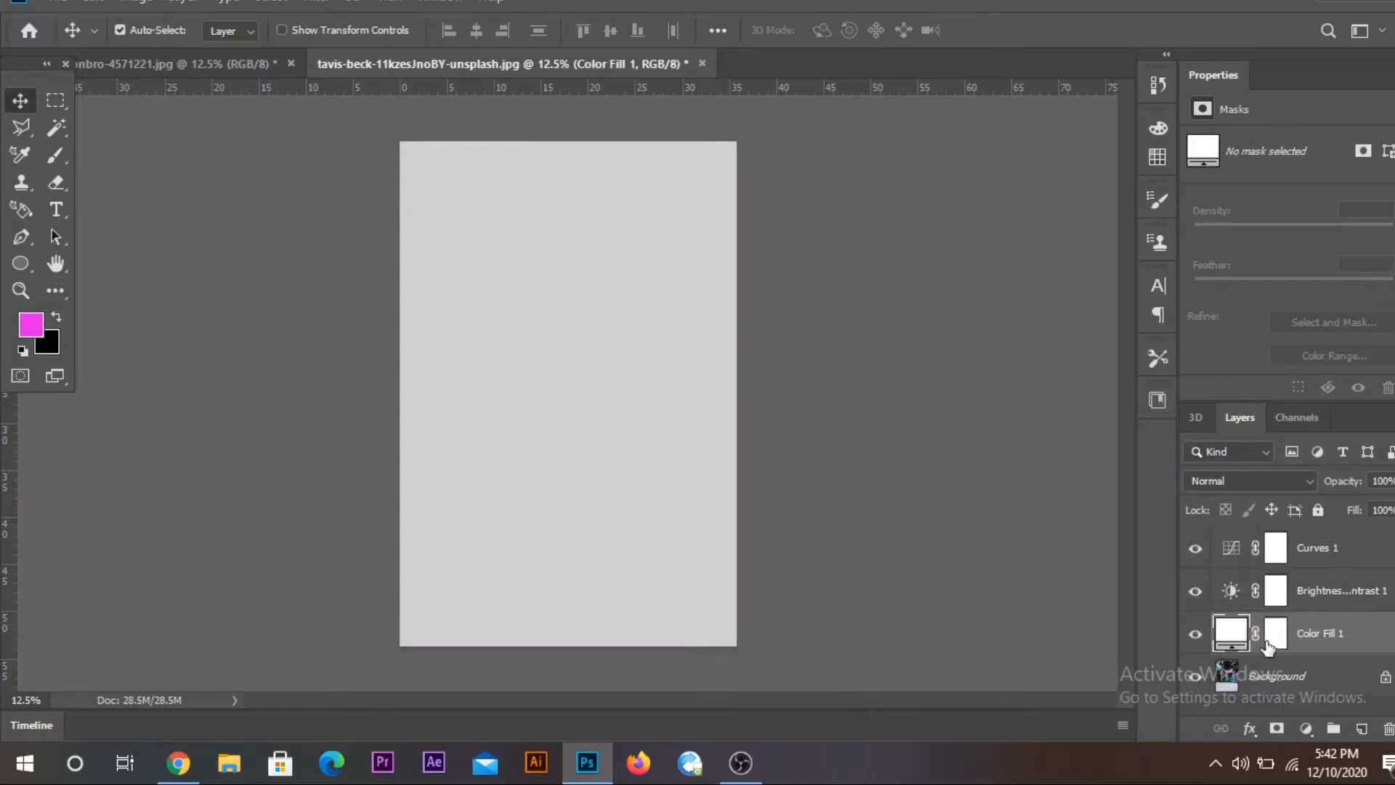
- Invert the Color Fill 1 layer mask to black, hiding the white fill, and reselect the fill itself
left_click(1273, 635)
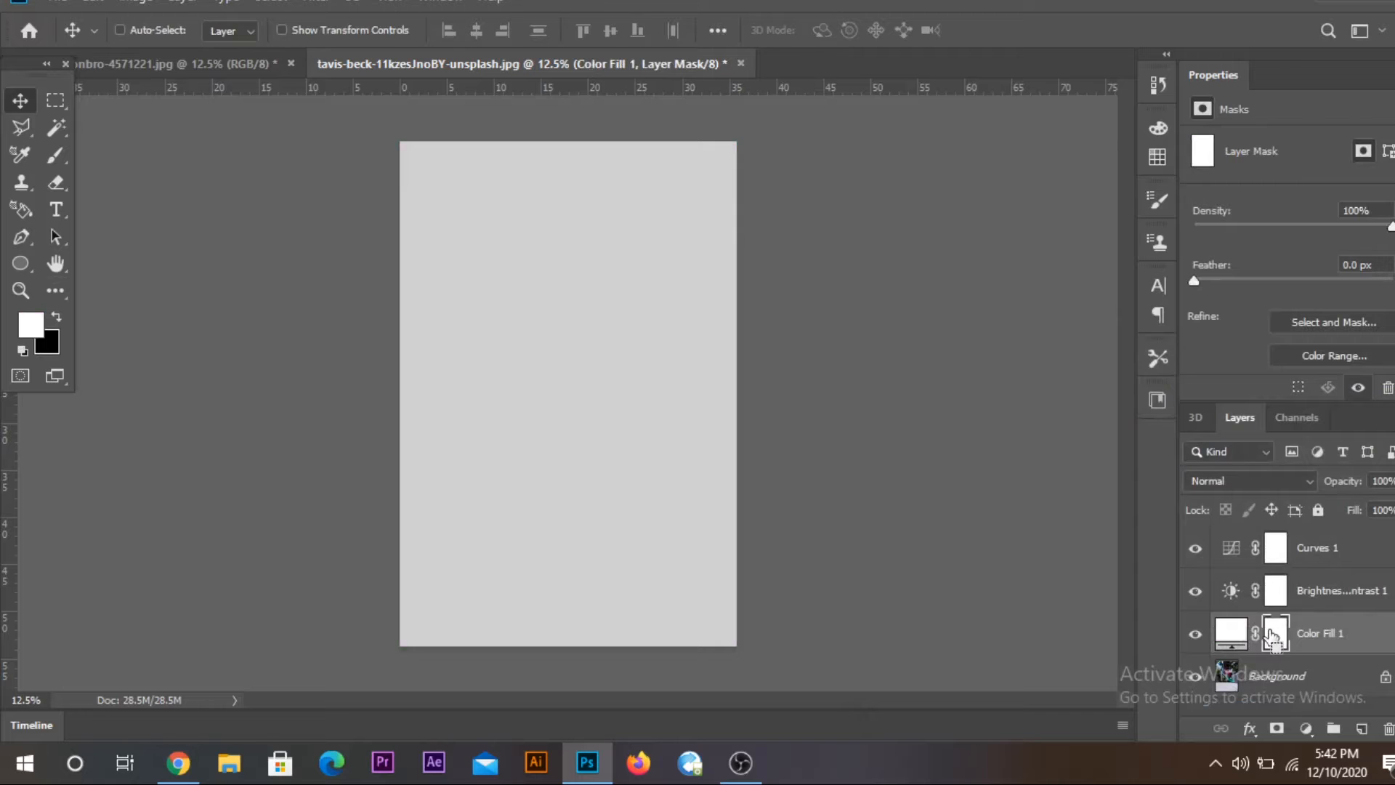
key("ctrl+i")
left_click(1231, 633)
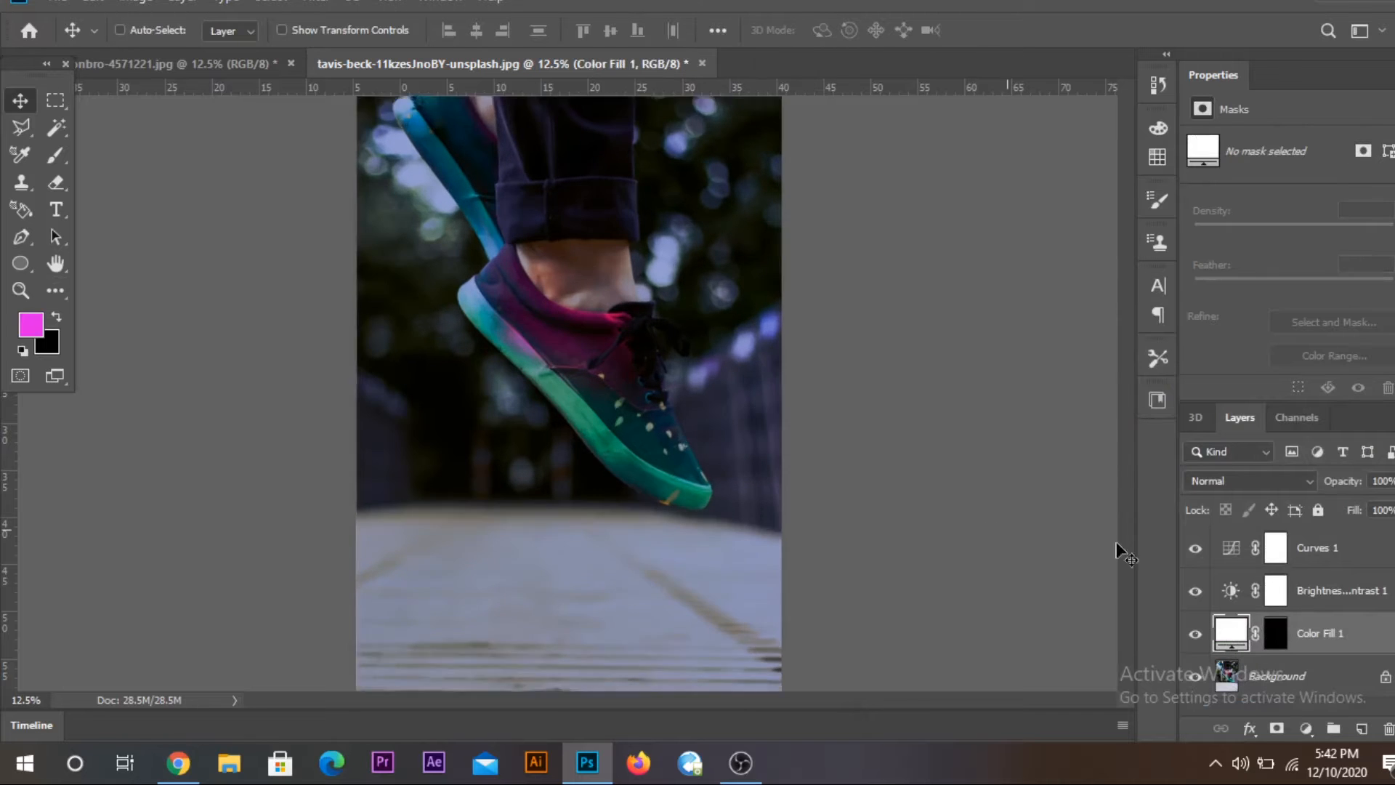
- Start a Pen tool path at the tip of the front shoe's sole and trace around the toe to its underside
key("ctrl+plus")
key("ctrl+plus")
key("ctrl+plus")
key("ctrl+plus")
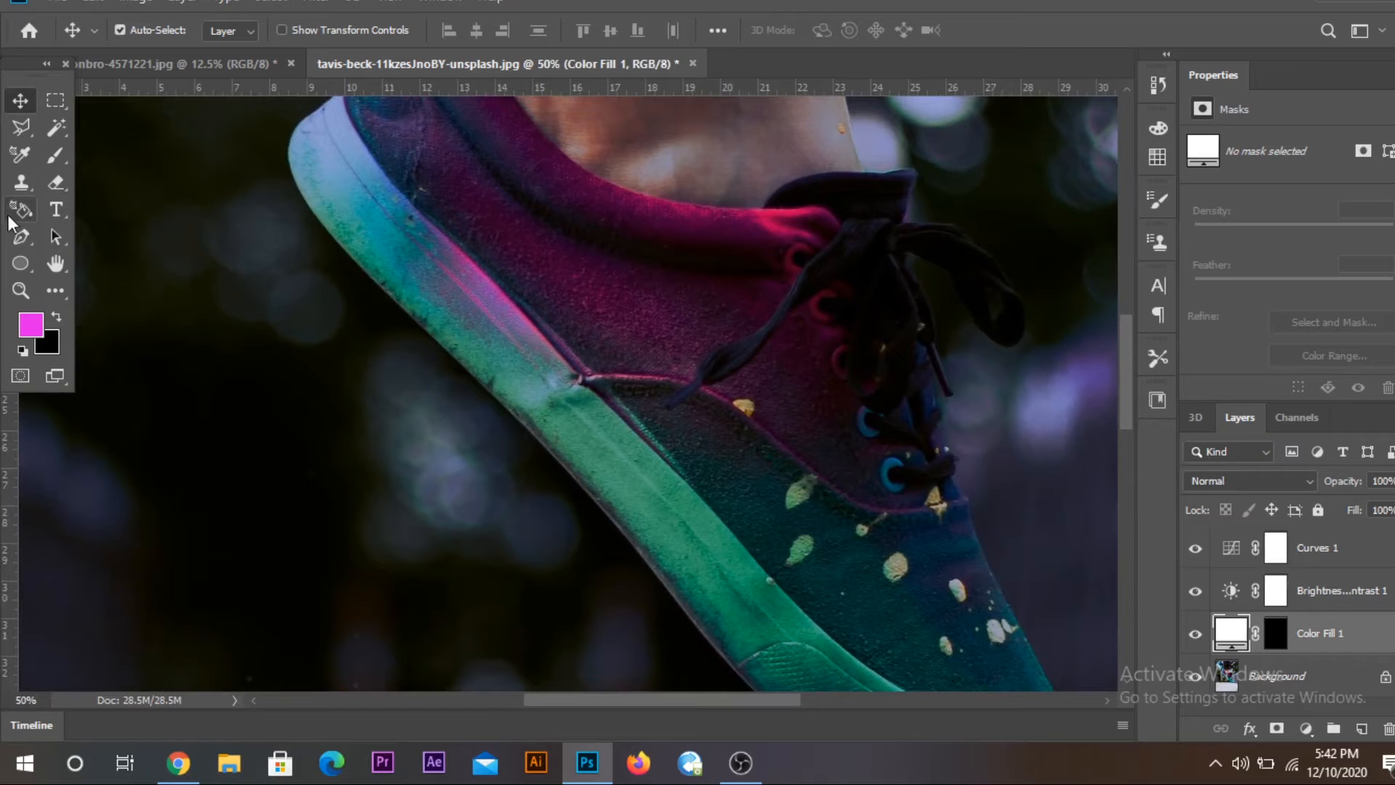
left_click(20, 237)
key("ctrl+plus")
left_click_drag(504, 545, 330, 280)
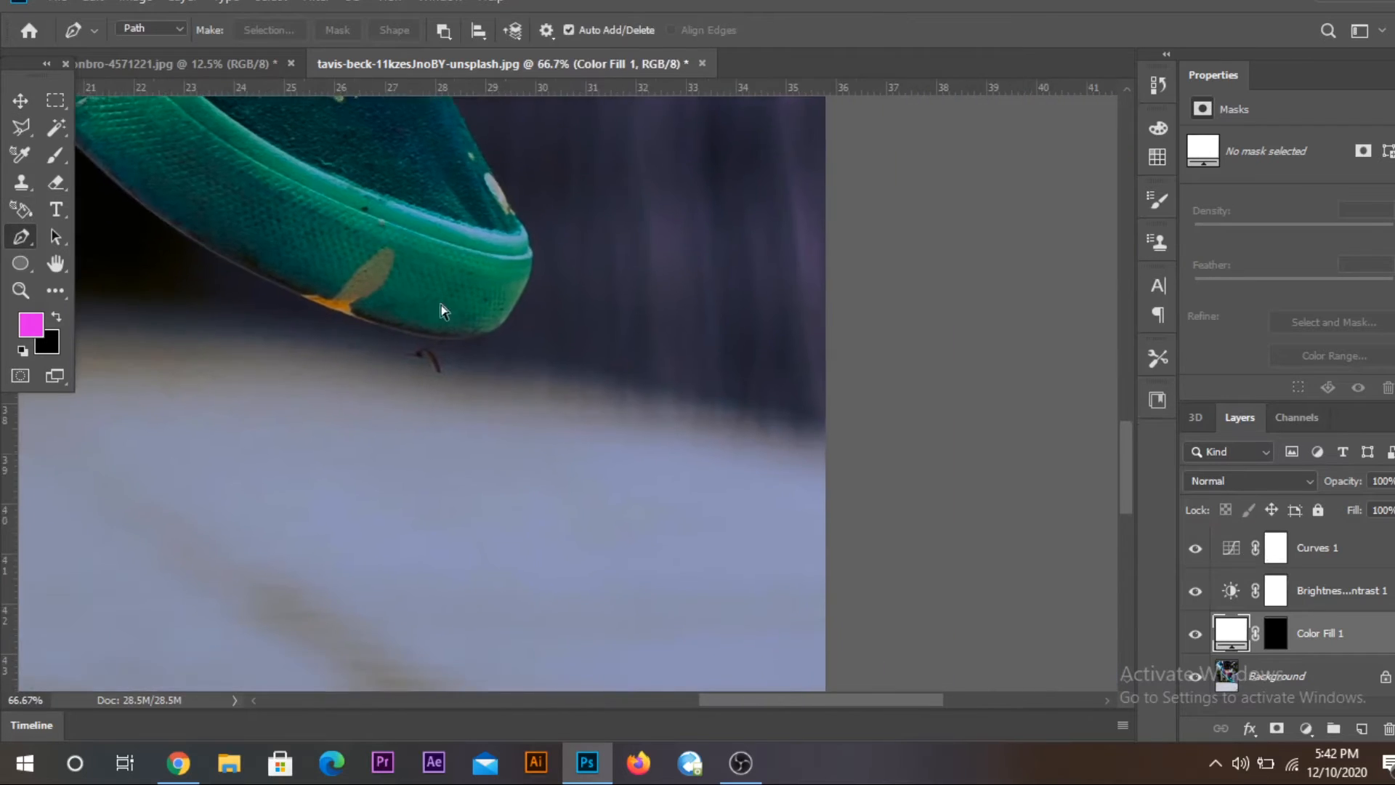
key("ctrl+plus")
left_click(538, 271)
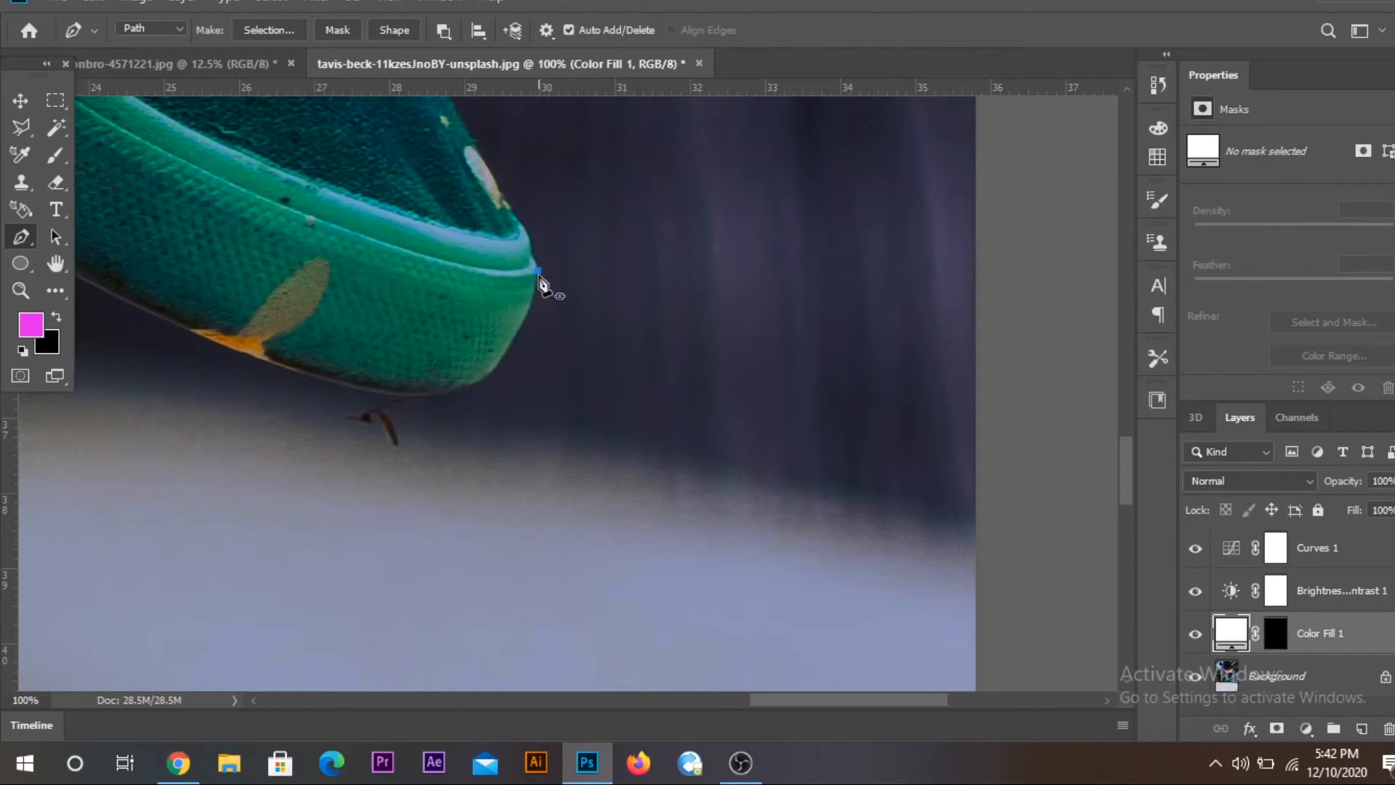
left_click(534, 294)
left_click(505, 354)
left_click(489, 374)
left_click(468, 386)
left_click(387, 392)
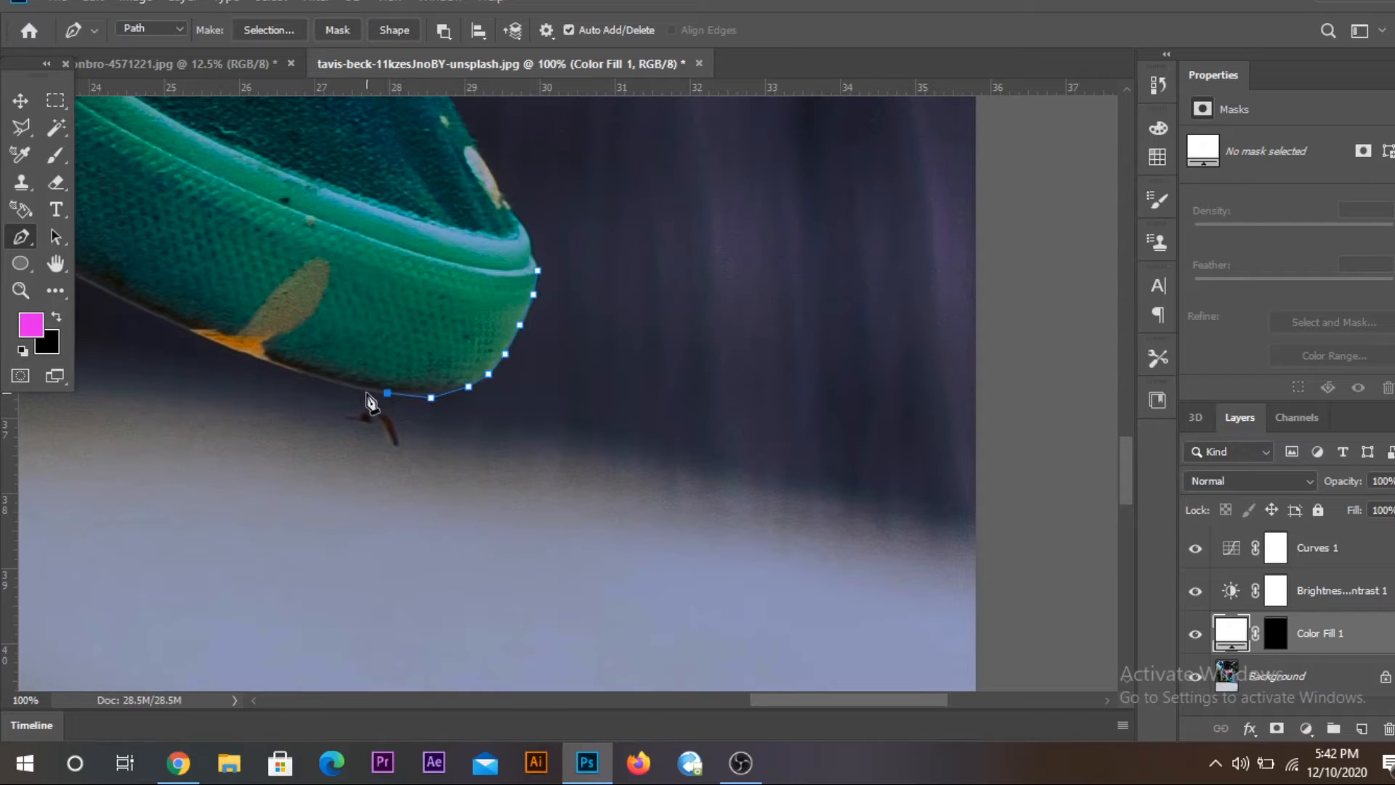
- Continue the path along the sole's underside, past the orange patch and along the textured toe section
left_click_drag(331, 384, 447, 407)
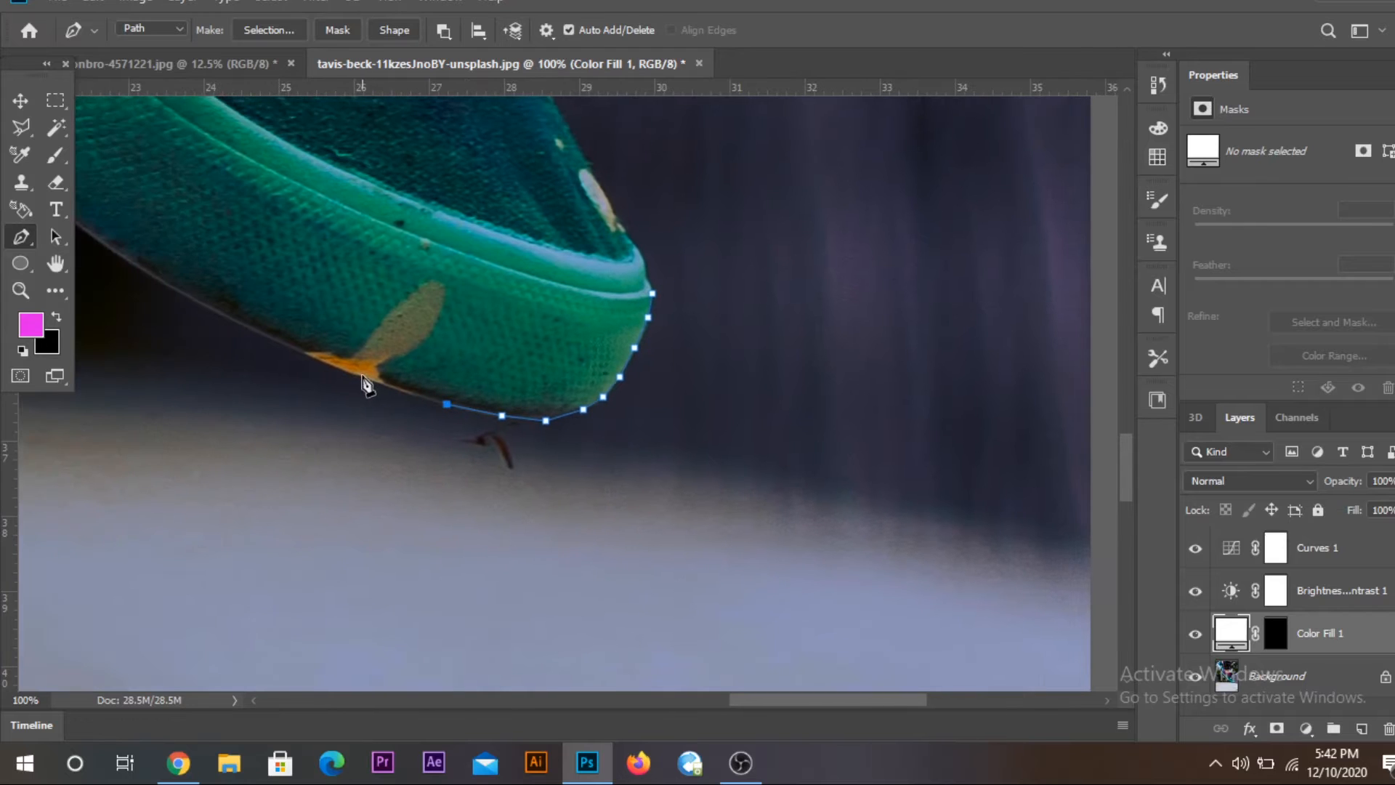
left_click(349, 375)
left_click_drag(306, 365, 390, 405)
left_click(367, 382)
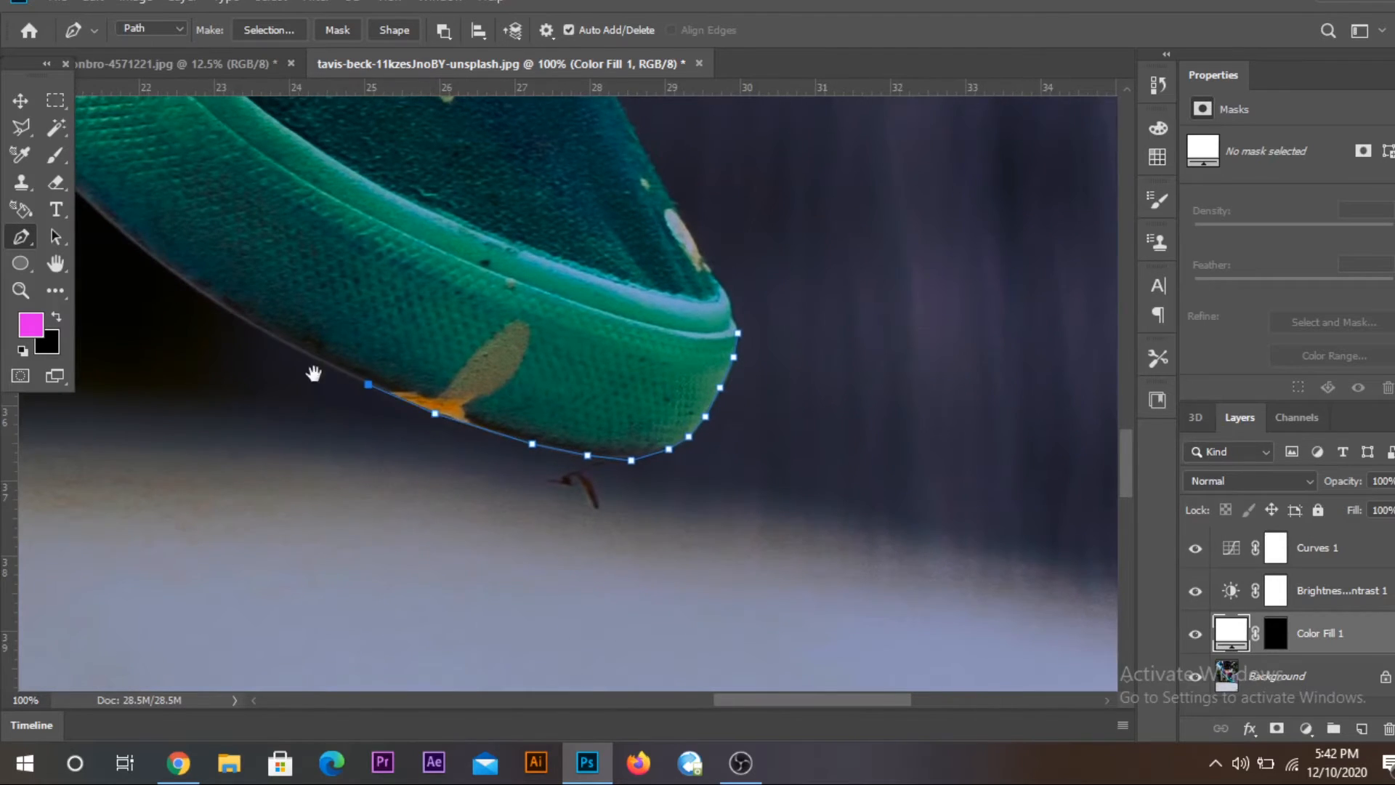
left_click_drag(314, 372, 425, 441)
left_click_drag(347, 384, 445, 467)
left_click(430, 453)
left_click(394, 424)
left_click_drag(338, 384, 452, 509)
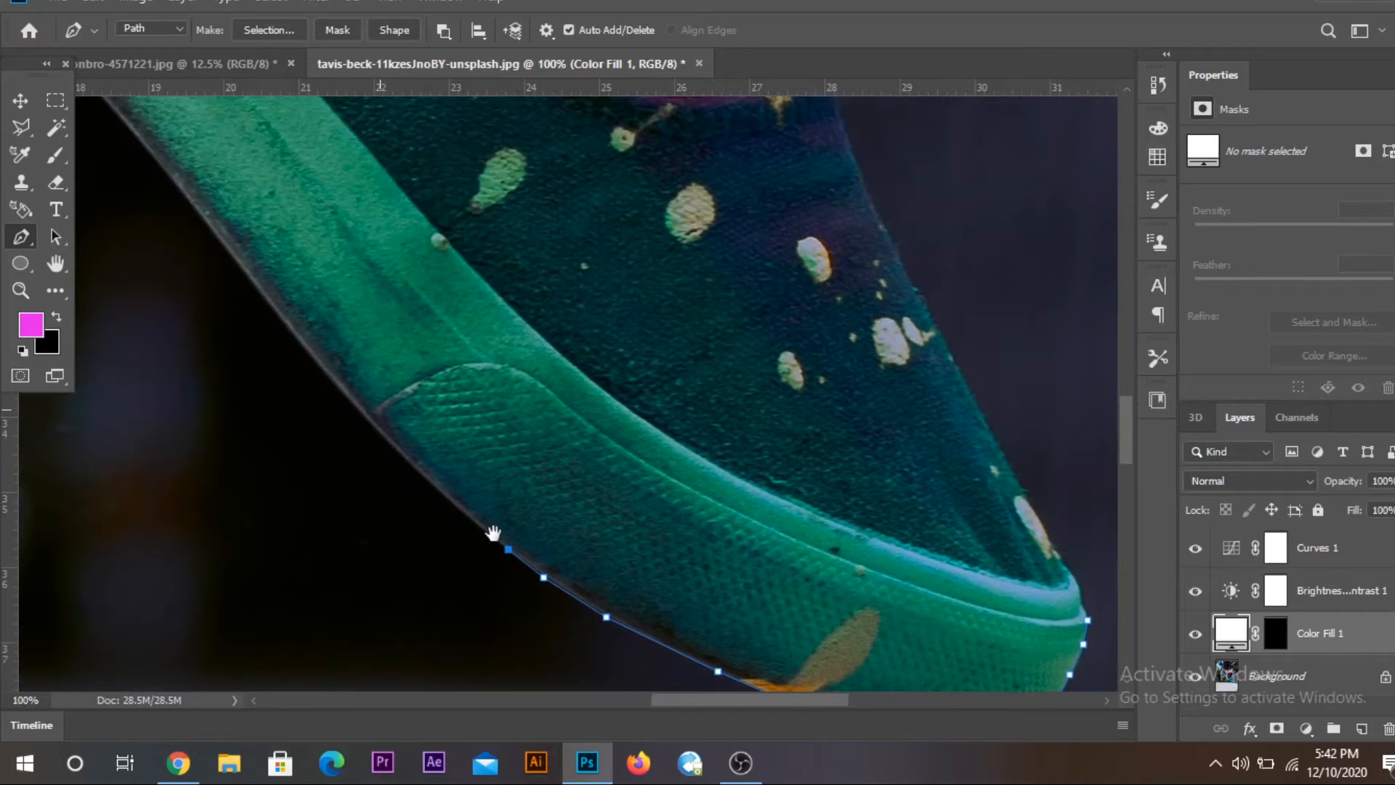
- Extend the path up the sole's outer edge, from the textured toe section along the green midsole
left_click(446, 498)
left_click_drag(400, 450, 495, 535)
left_click(491, 517)
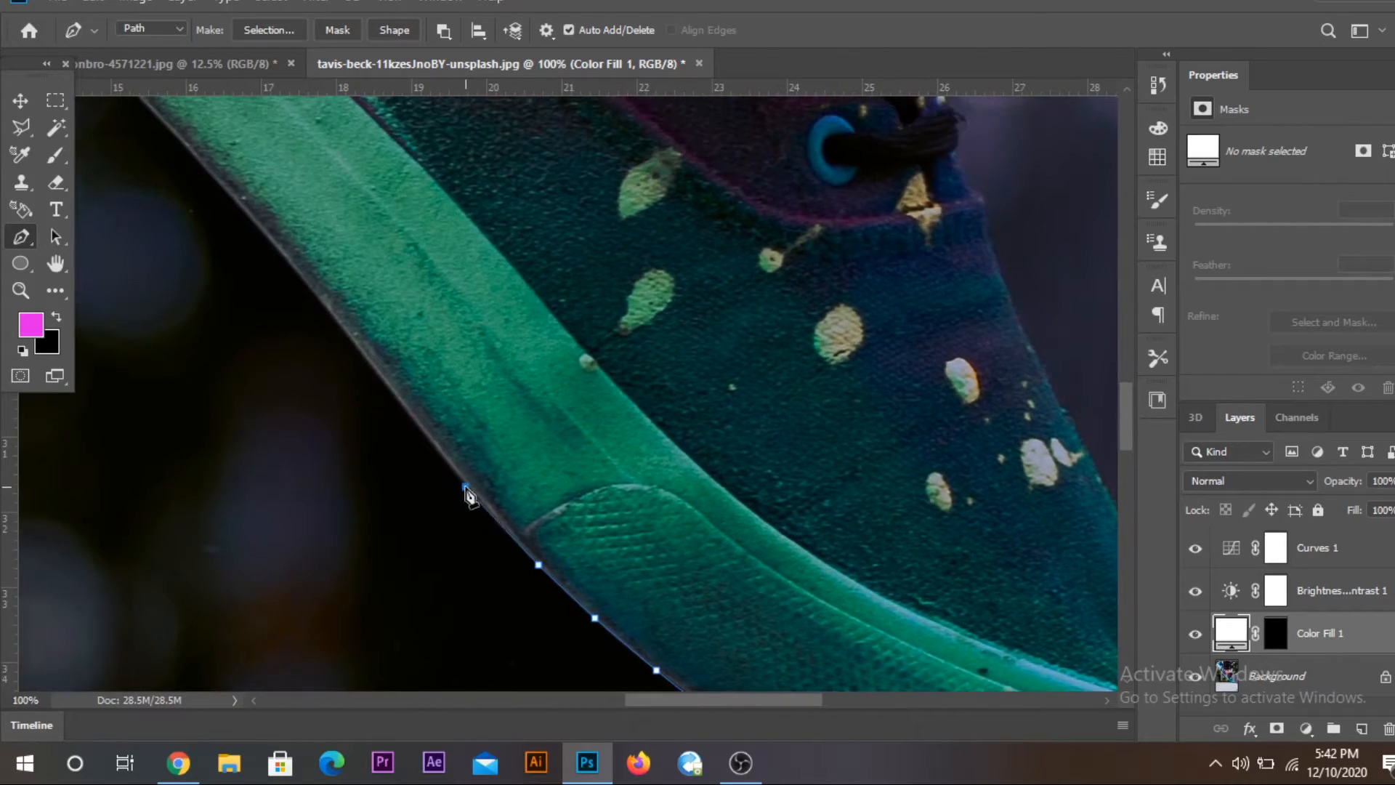
left_click_drag(443, 462, 516, 540)
left_click(481, 495)
left_click_drag(467, 488, 524, 578)
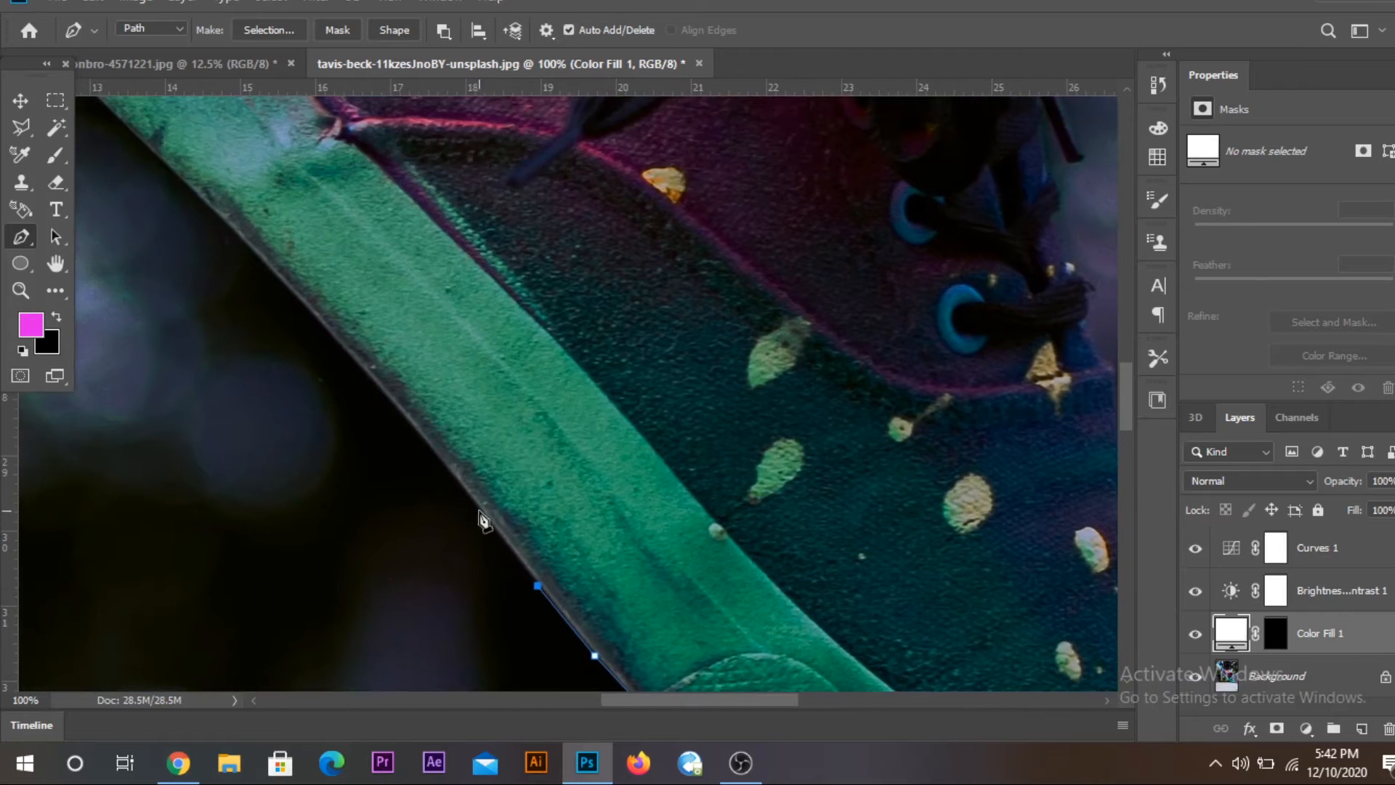
left_click_drag(450, 494, 543, 619)
left_click(506, 555)
left_click_drag(446, 487, 548, 591)
left_click(558, 596)
left_click(500, 536)
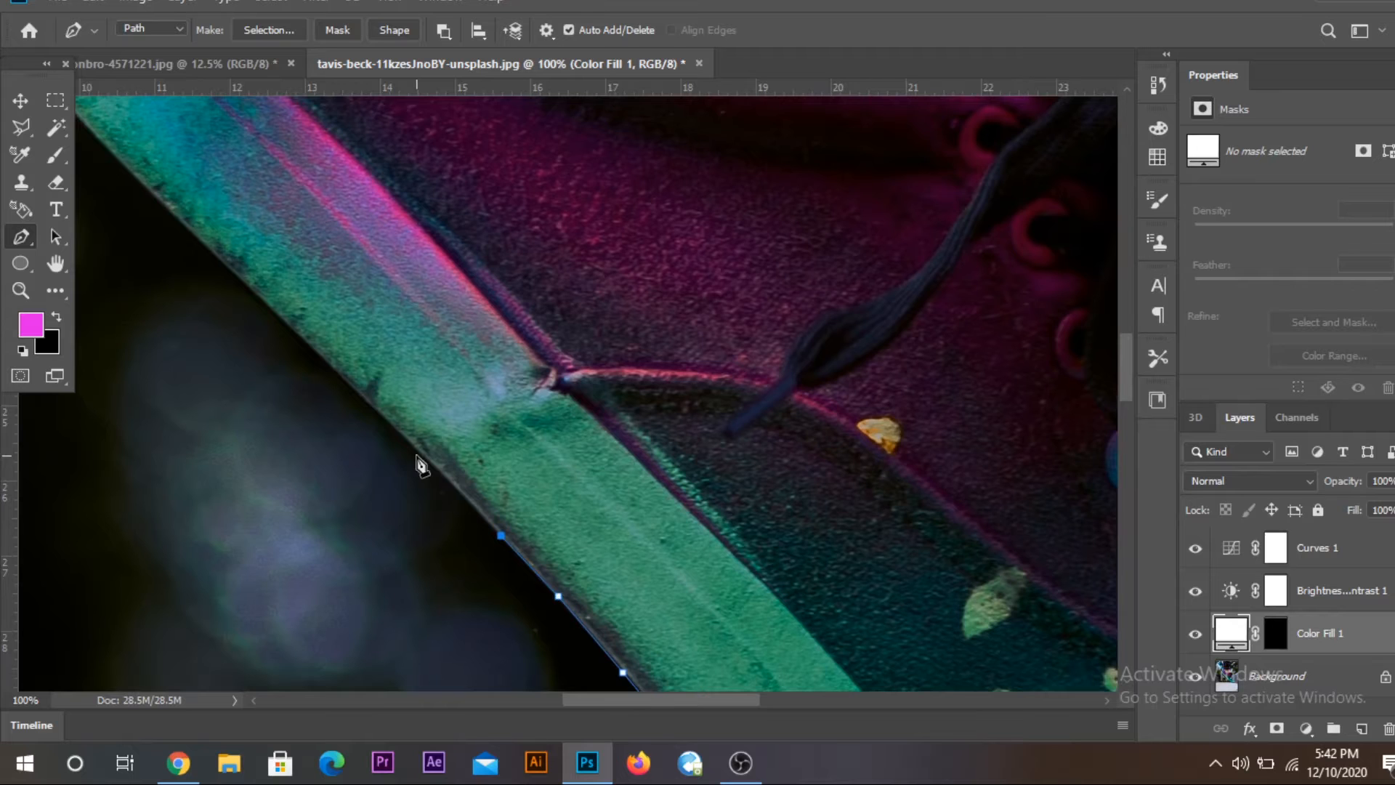
- Carry the path along the sole's outer edge from the midsole up to the rounded heel
left_click_drag(416, 457, 513, 570)
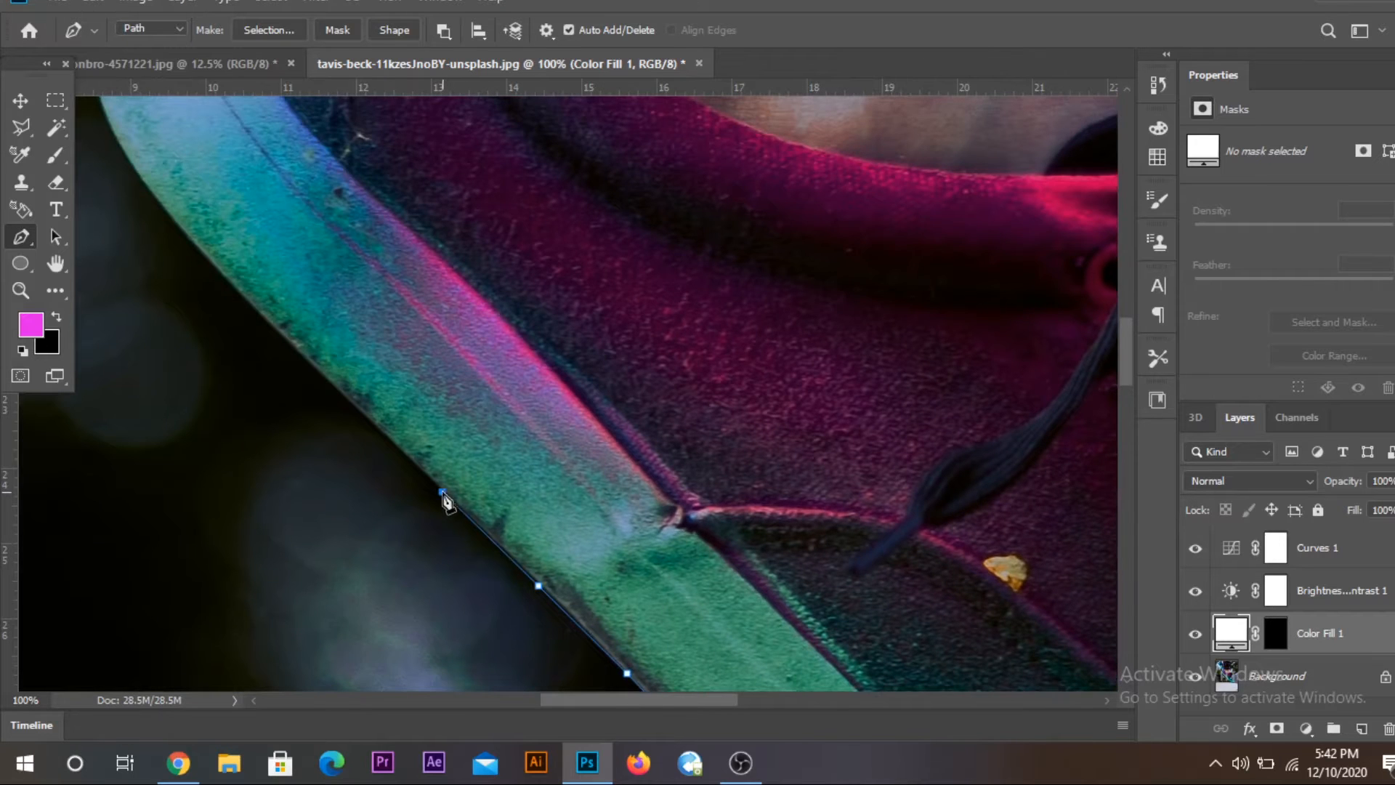
left_click_drag(446, 501, 533, 580)
left_click(462, 502)
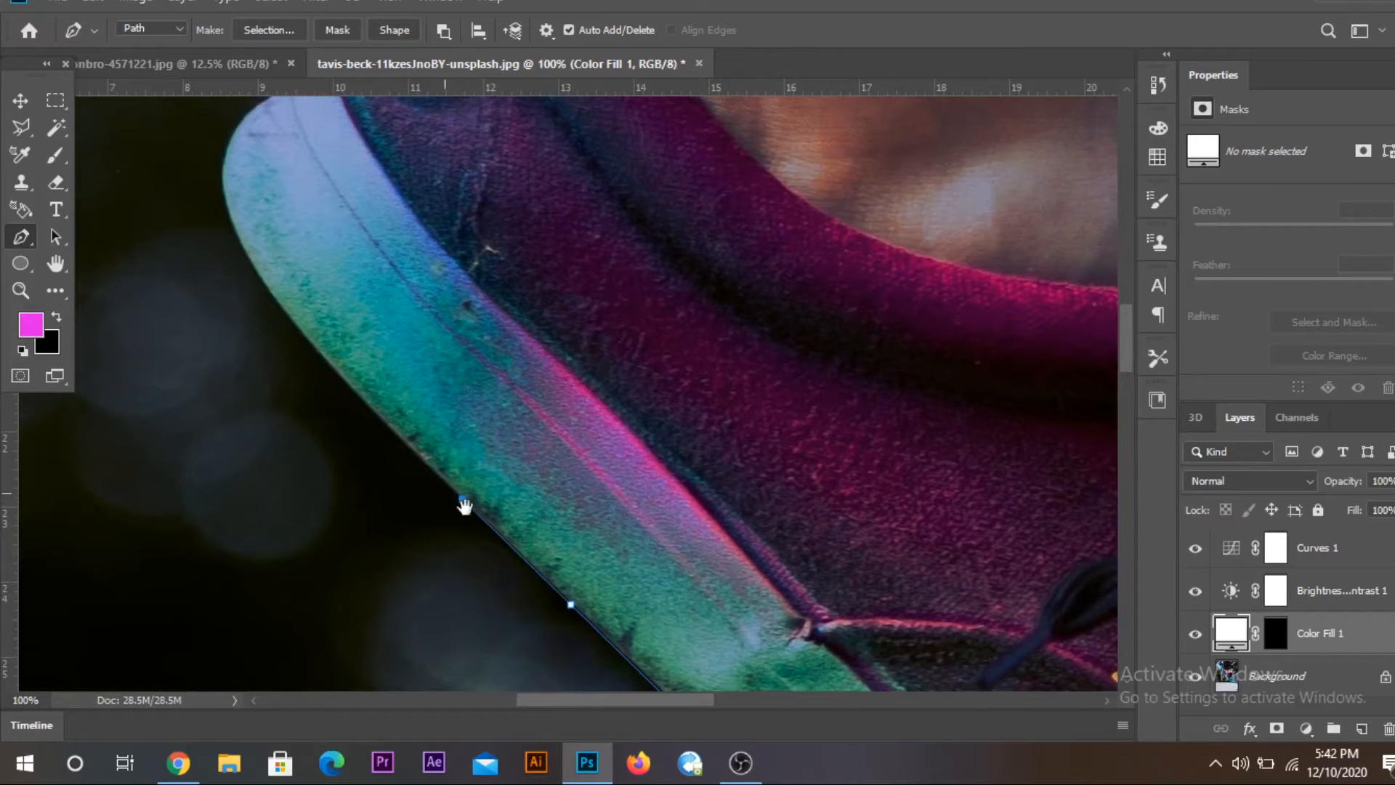
left_click_drag(463, 501, 491, 541)
left_click(460, 499)
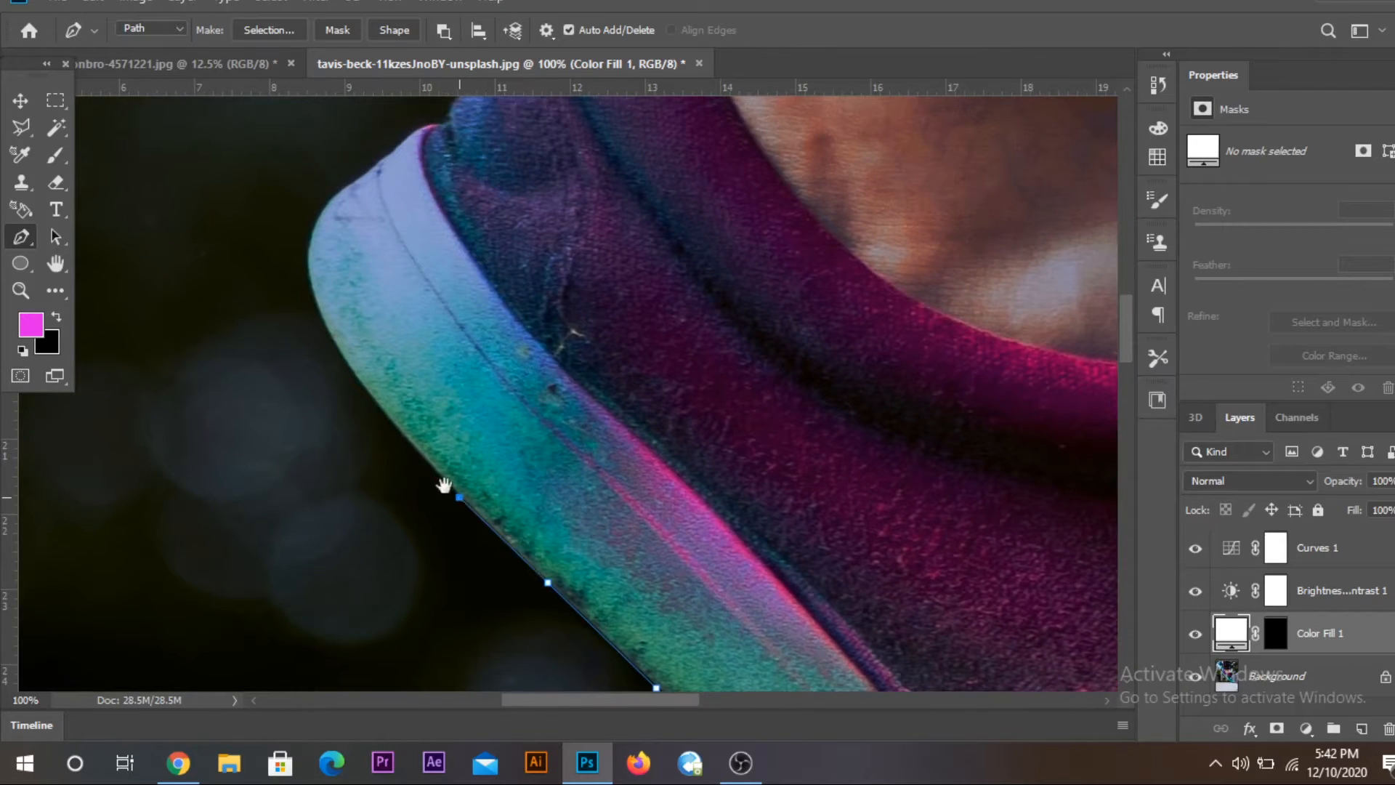
left_click_drag(443, 486, 520, 580)
left_click(462, 506)
left_click_drag(441, 484, 476, 554)
left_click(485, 557)
left_click(465, 513)
left_click(458, 486)
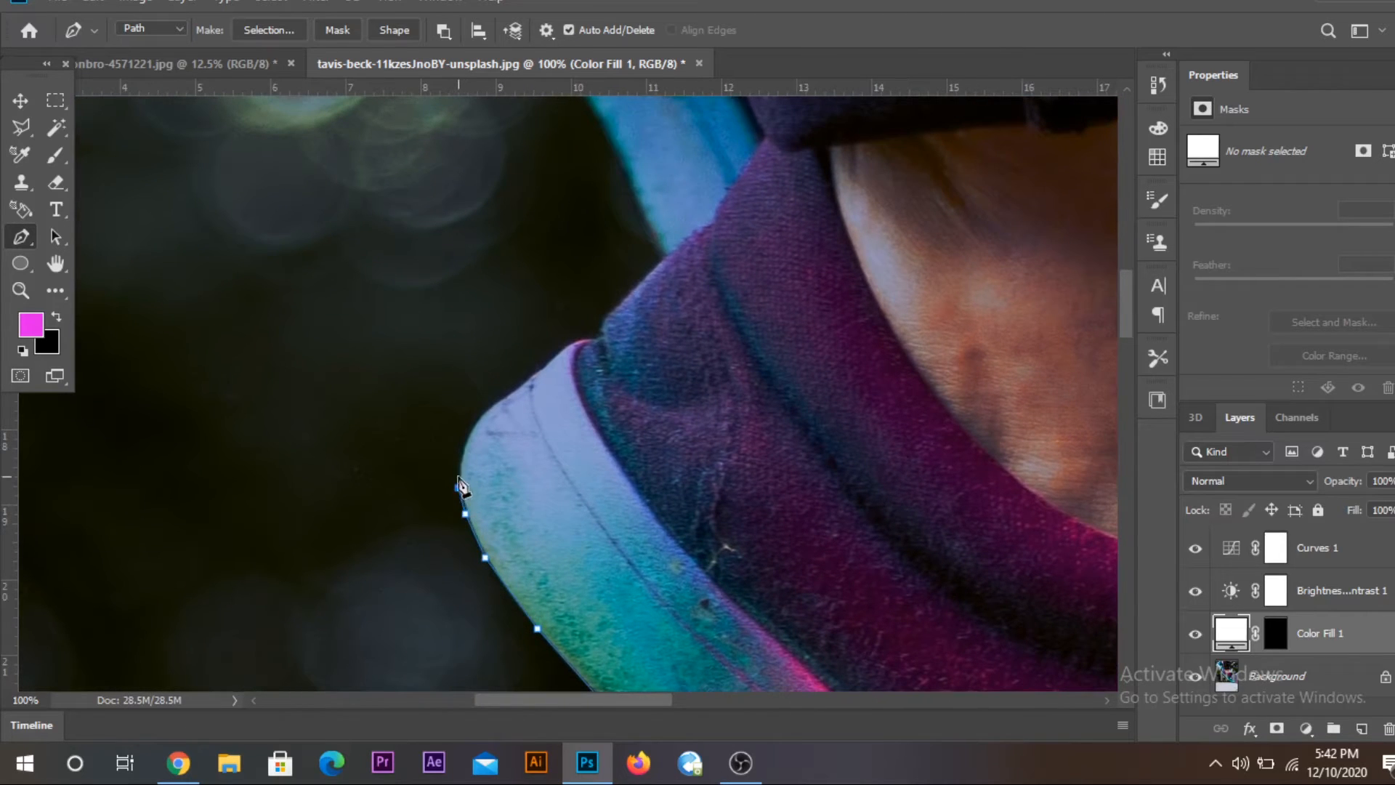
- Trace the path around the heel's end and into the corner where the sole meets the fabric
left_click(483, 412)
left_click(513, 391)
left_click(530, 376)
left_click(544, 367)
left_click(577, 339)
left_click(591, 340)
left_click(576, 351)
left_click(575, 373)
left_click(576, 389)
left_click(589, 413)
- Trace the border between sole and fabric from the heel down to the side seam junction
scroll(585, 407, "down", 4)
scroll(585, 407, "right", 3)
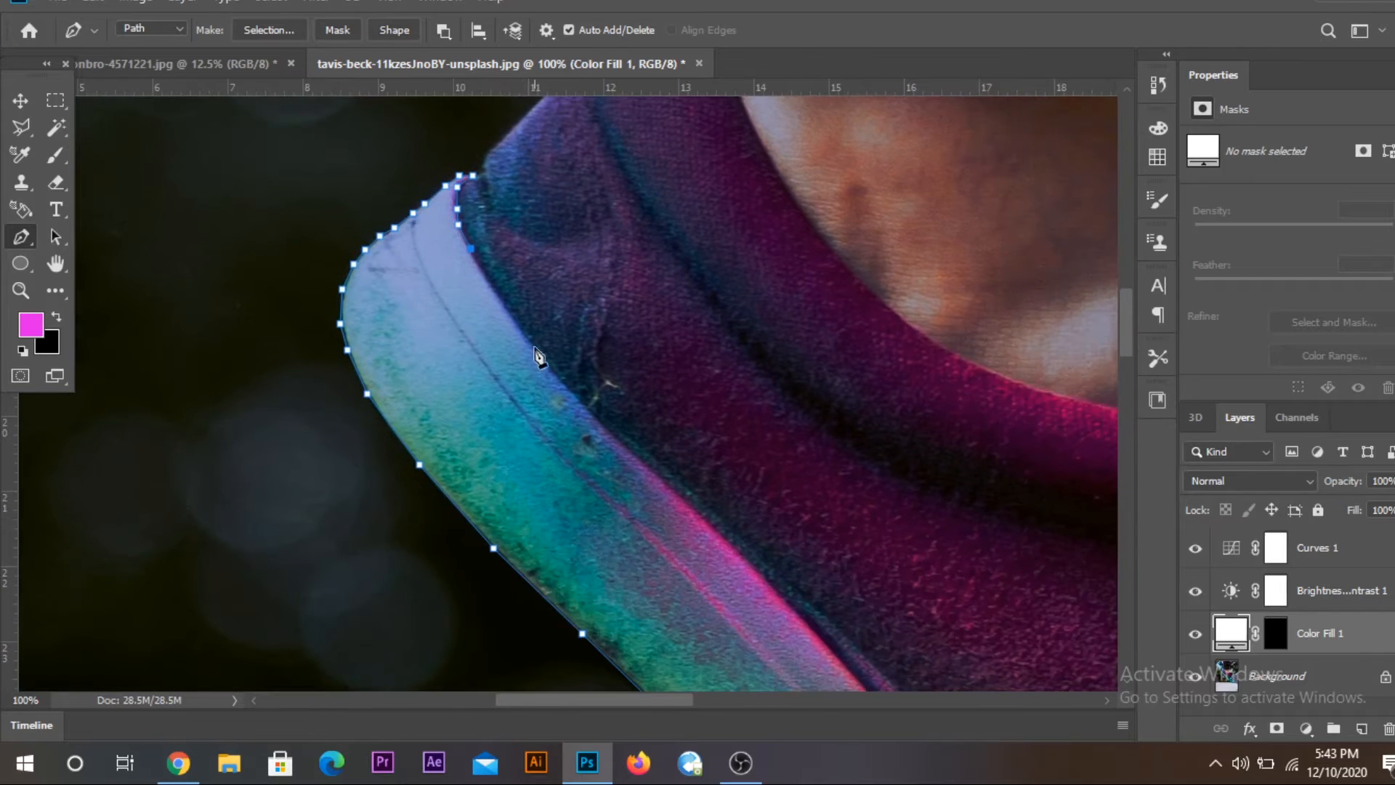
left_click(531, 347)
scroll(532, 351, "down", 3)
scroll(533, 351, "right", 3)
left_click(481, 305)
left_click(567, 385)
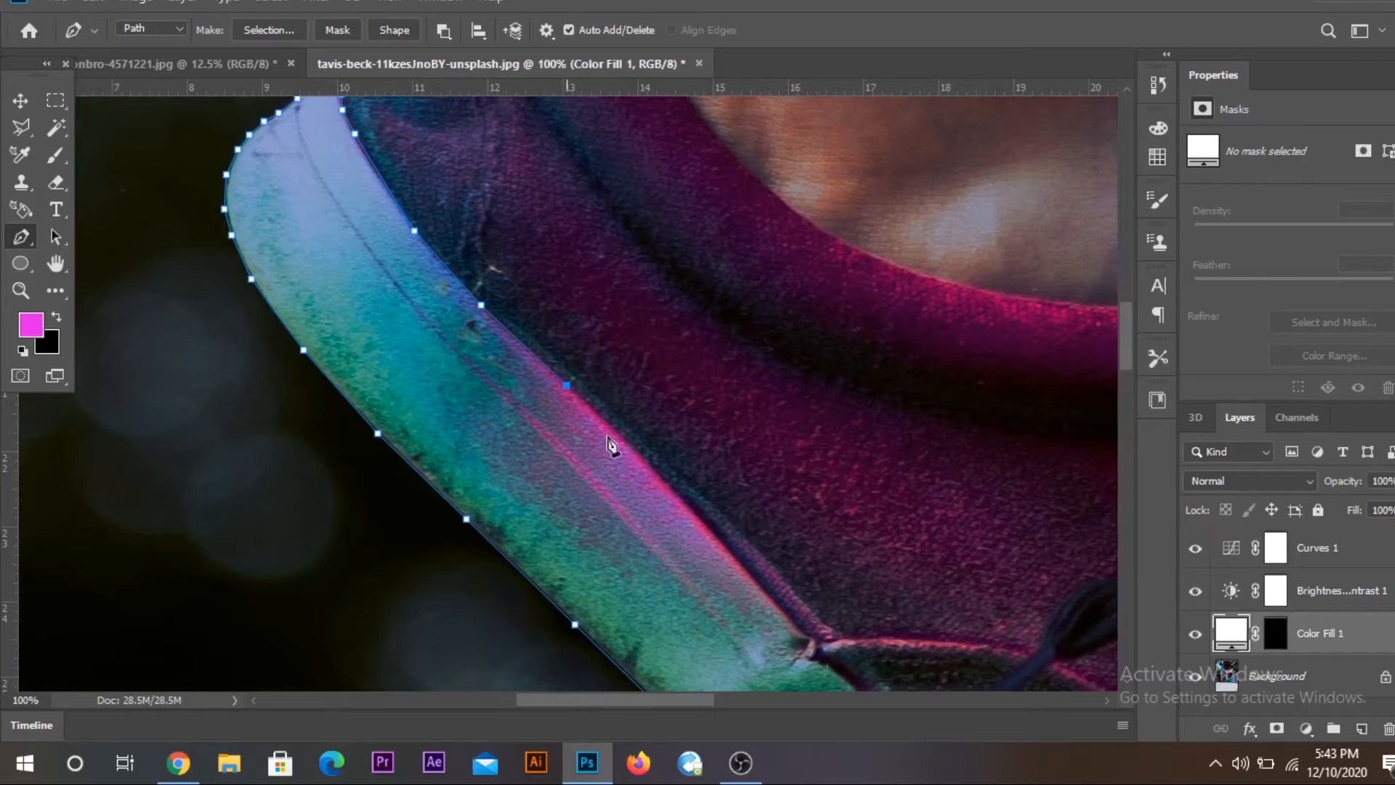
scroll(611, 449, "down", 4)
scroll(611, 448, "right", 4)
left_click(500, 361)
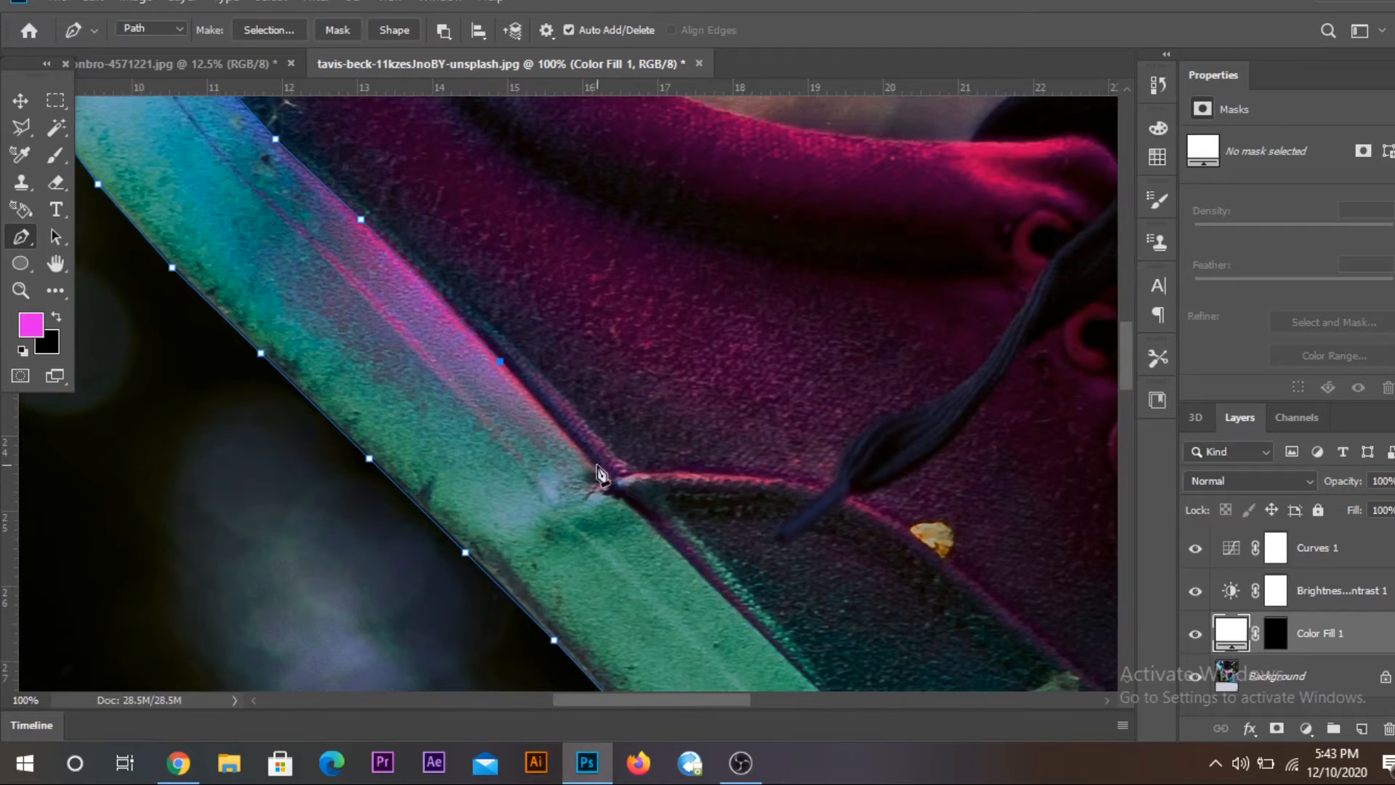
left_click(617, 494)
left_click(655, 531)
- Follow the border between sole and fabric from the side seam down to the textured toe section
left_click_drag(687, 577, 334, 237)
left_click(428, 312)
left_click_drag(488, 377, 422, 311)
left_click(481, 378)
left_click_drag(508, 404, 322, 274)
left_click(399, 362)
left_click_drag(458, 425, 356, 334)
left_click(363, 340)
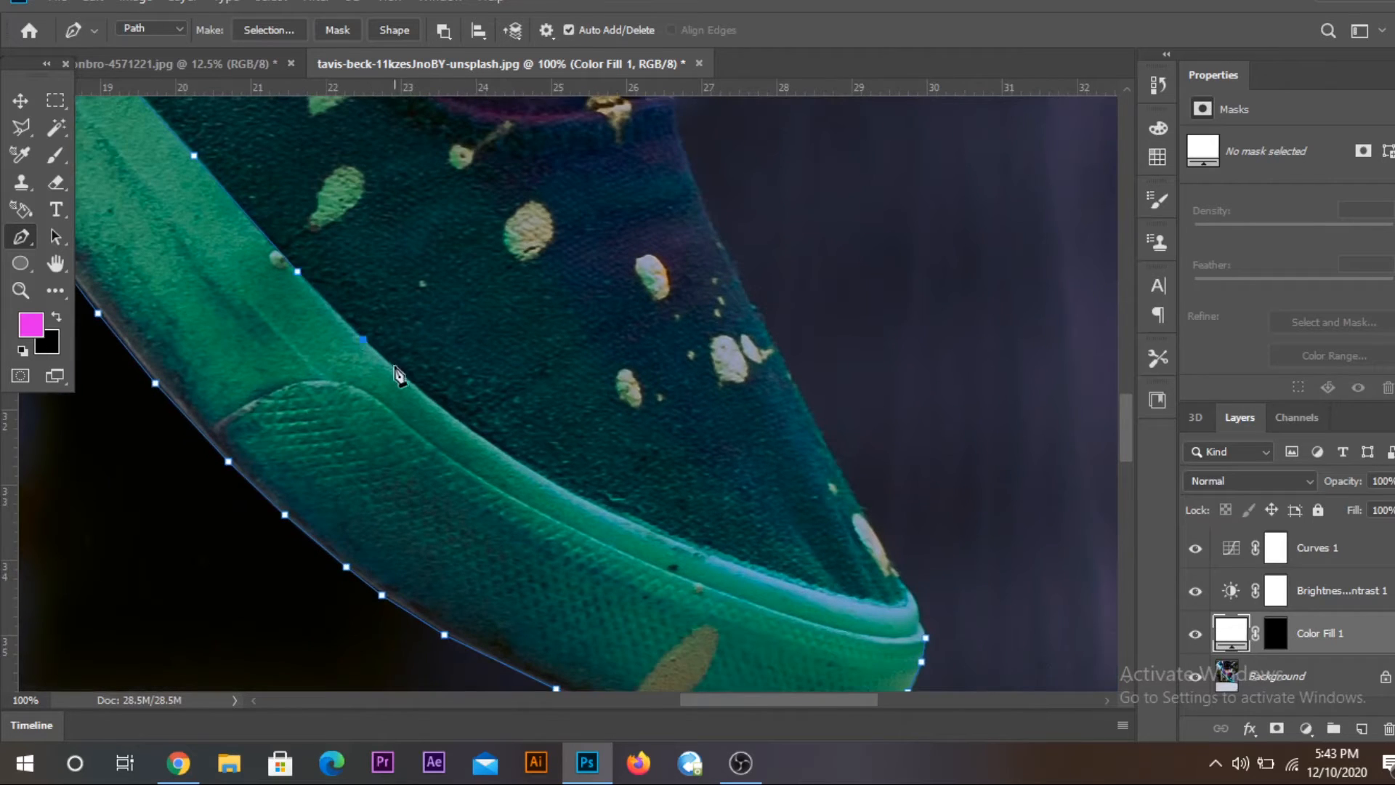
left_click(401, 378)
left_click_drag(470, 426, 392, 375)
left_click(429, 404)
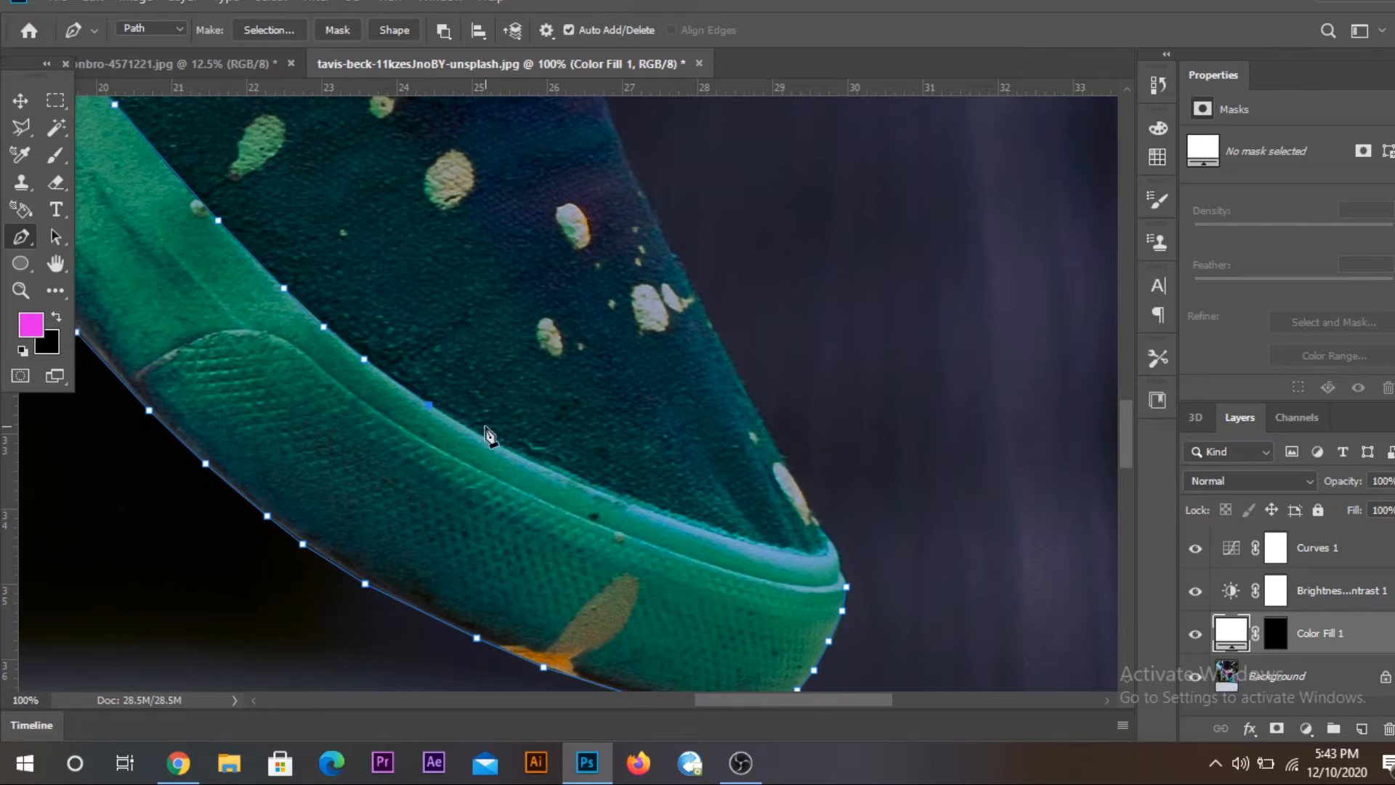
- Trace the remaining border between sole and fabric to the toe tip and close the path at its starting point
left_click_drag(519, 455, 380, 425)
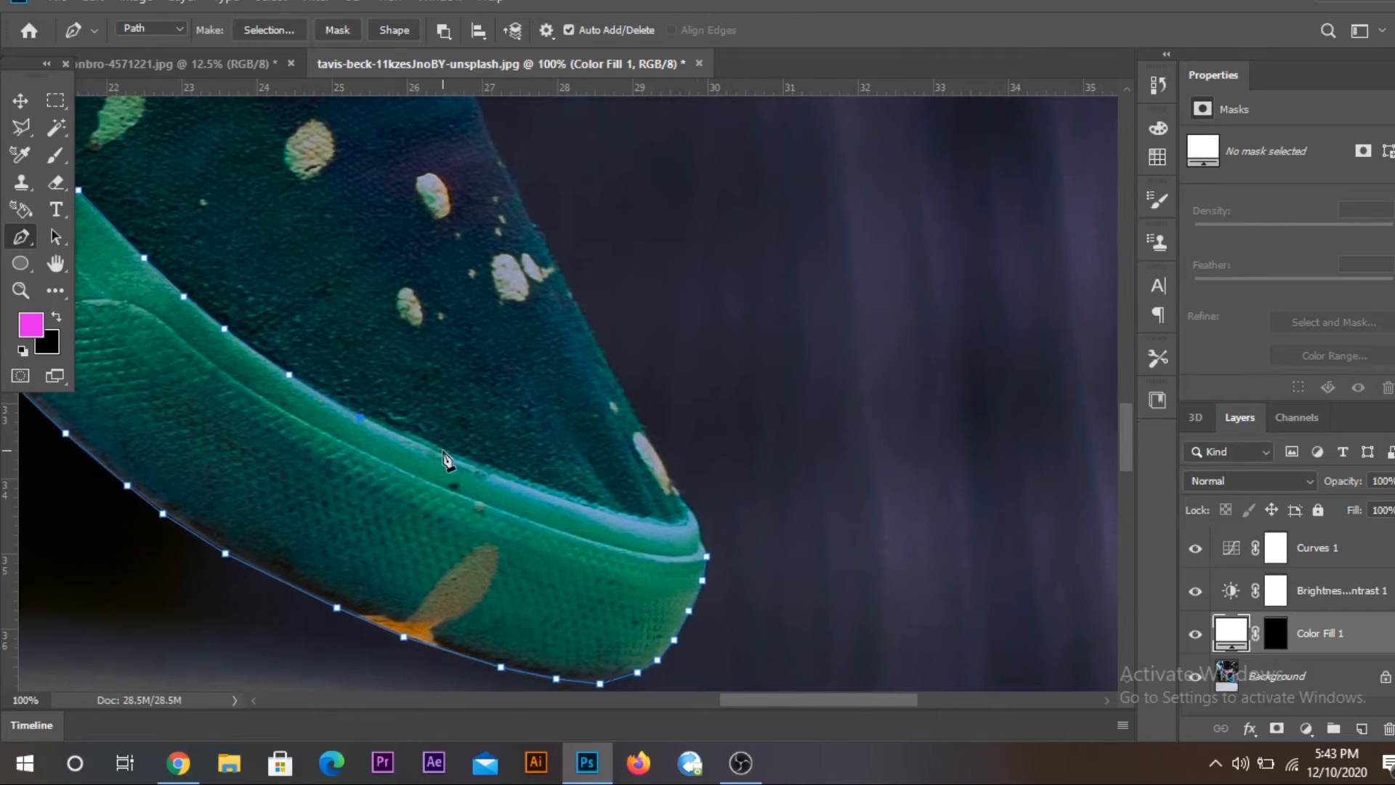
left_click(445, 456)
left_click(545, 492)
left_click(632, 517)
left_click(665, 525)
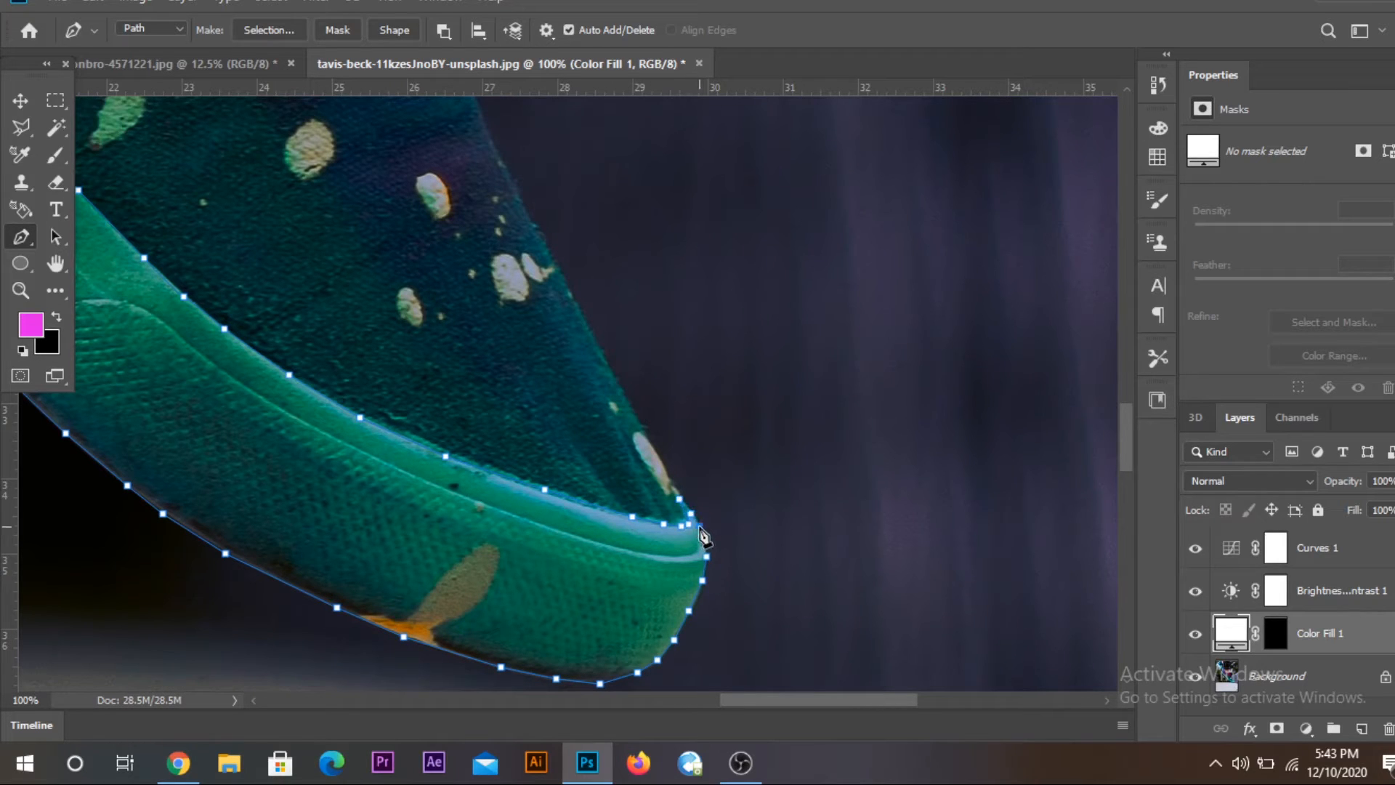
left_click(706, 556)
left_click(704, 550)
left_click(707, 556)
- Convert the closed sole path to a selection and fill it with white on the Color Fill 1 mask
key("ctrl+minus")
key("ctrl+minus")
key("ctrl+minus")
key("ctrl+minus")
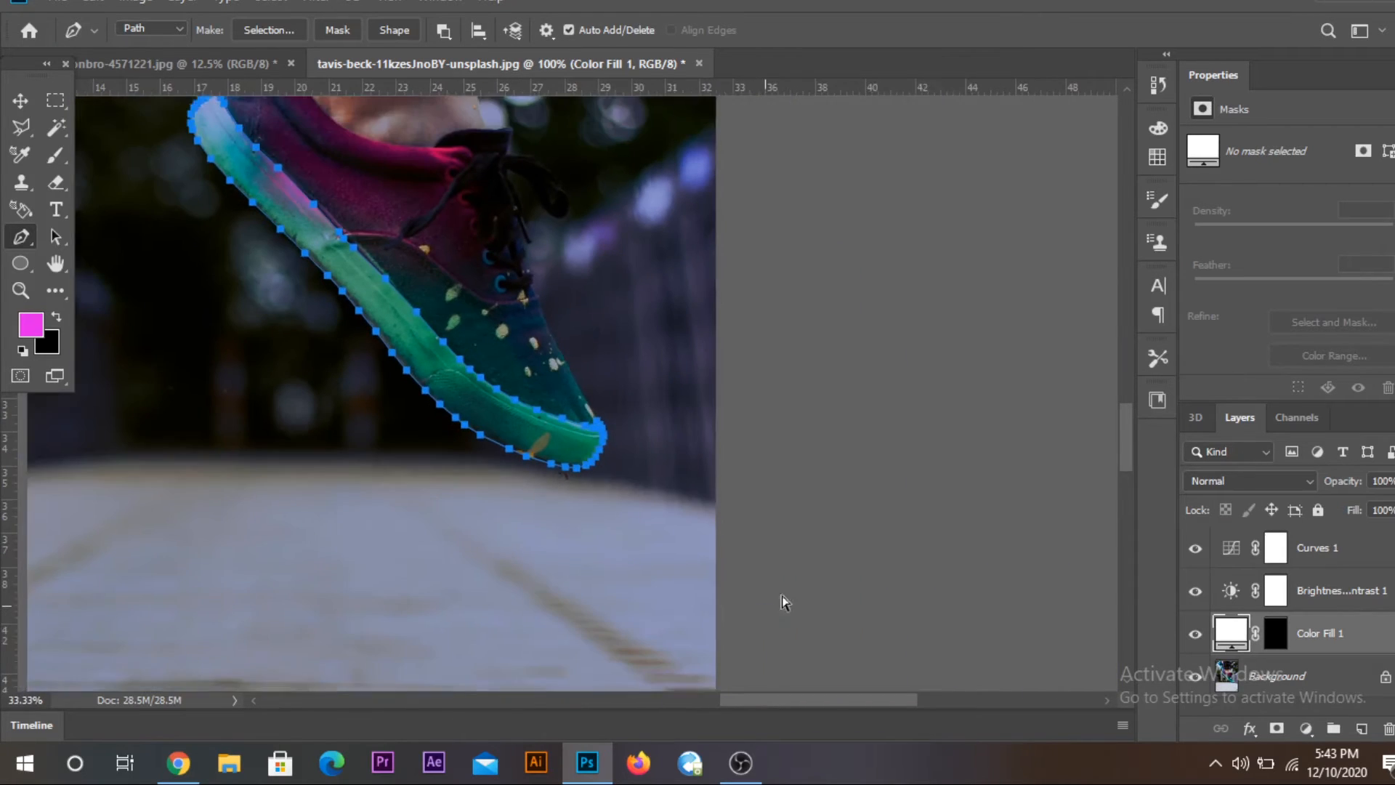
key("ctrl+Return")
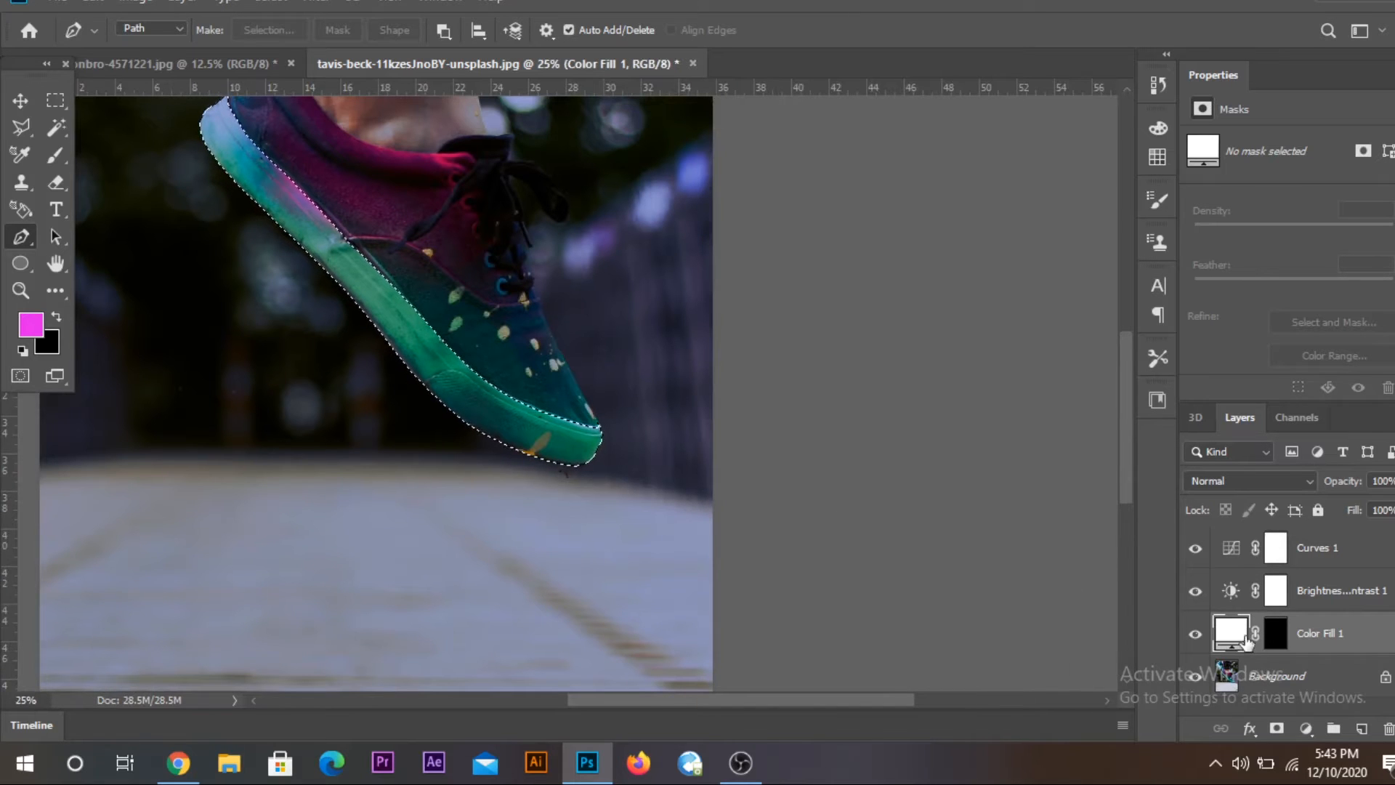
left_click(1284, 647)
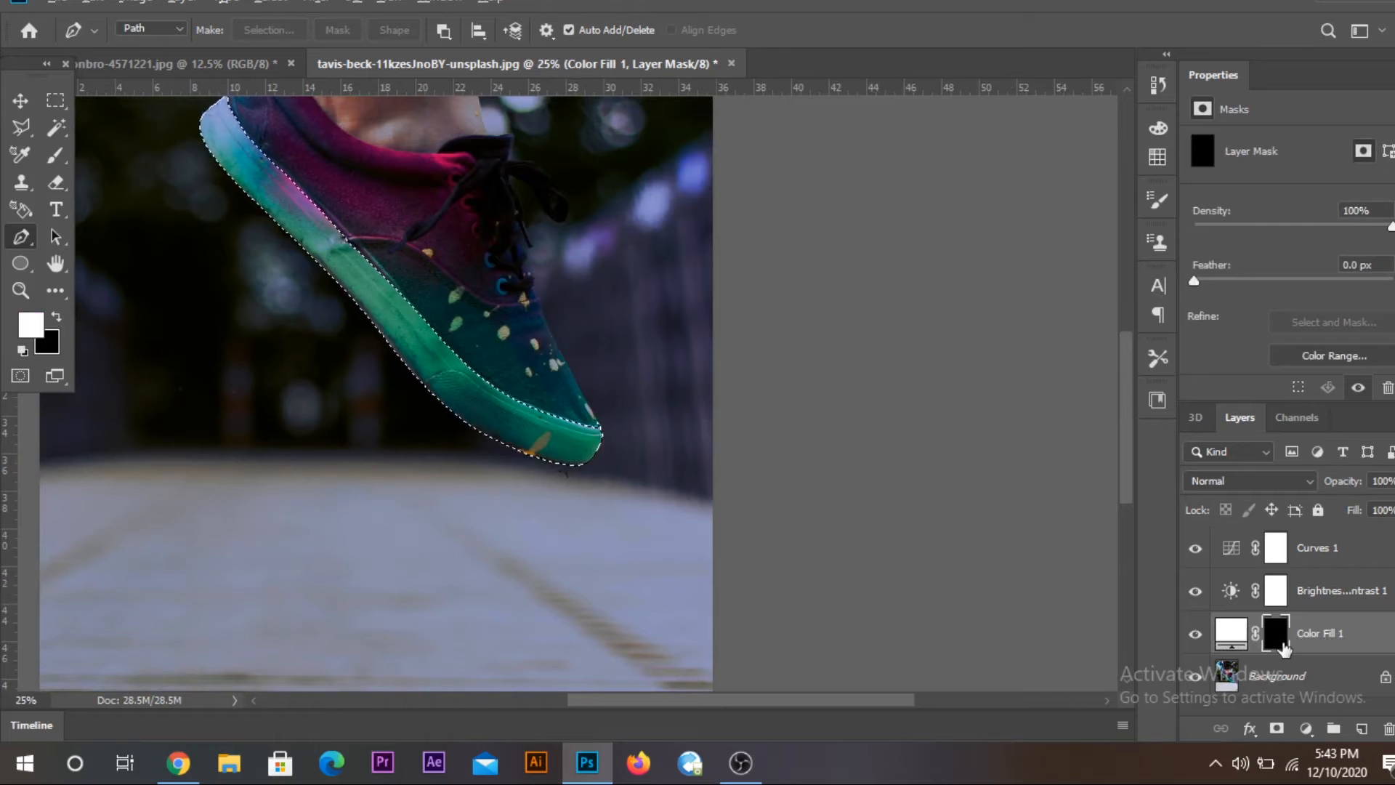
key("alt+BackSpace")
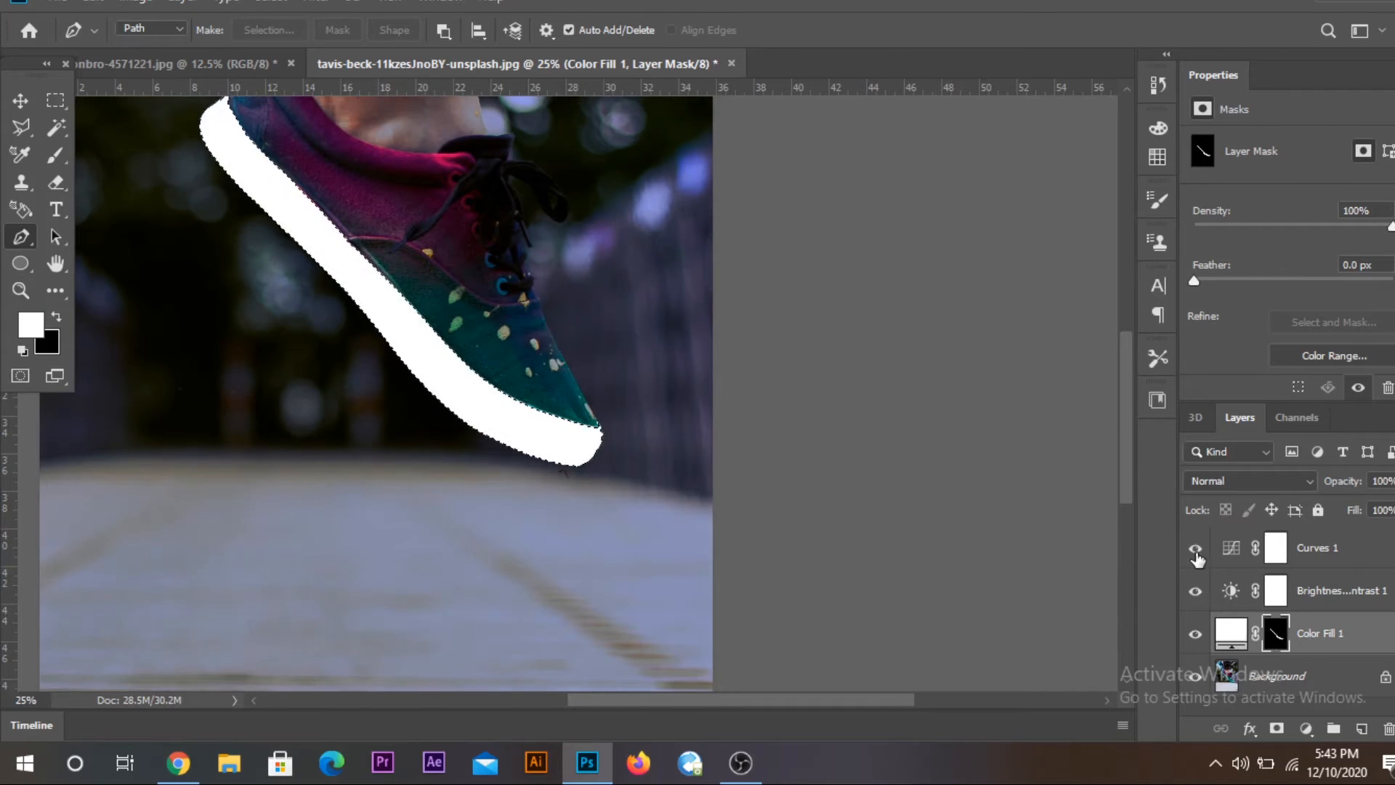
- Raise the white end of the Curves 1 RGB curve to nearly its full output level
left_click(1275, 547)
mouse_move(1388, 196)
left_mouse_down()
mouse_move(1387, 220)
mouse_move(1389, 197)
left_mouse_up()
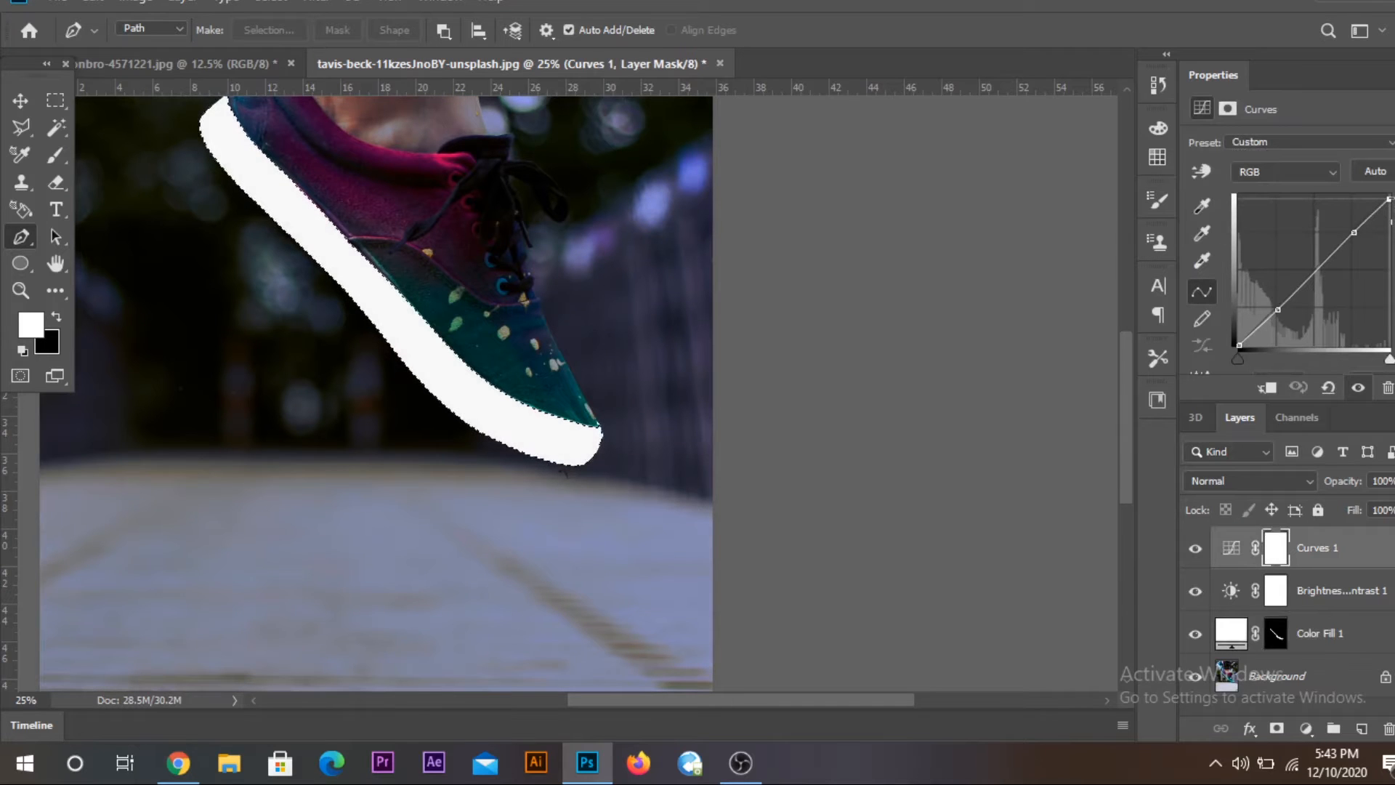
- Deselect the filled front sole and make Color Fill 1 the active layer
key("v")
left_click(830, 409)
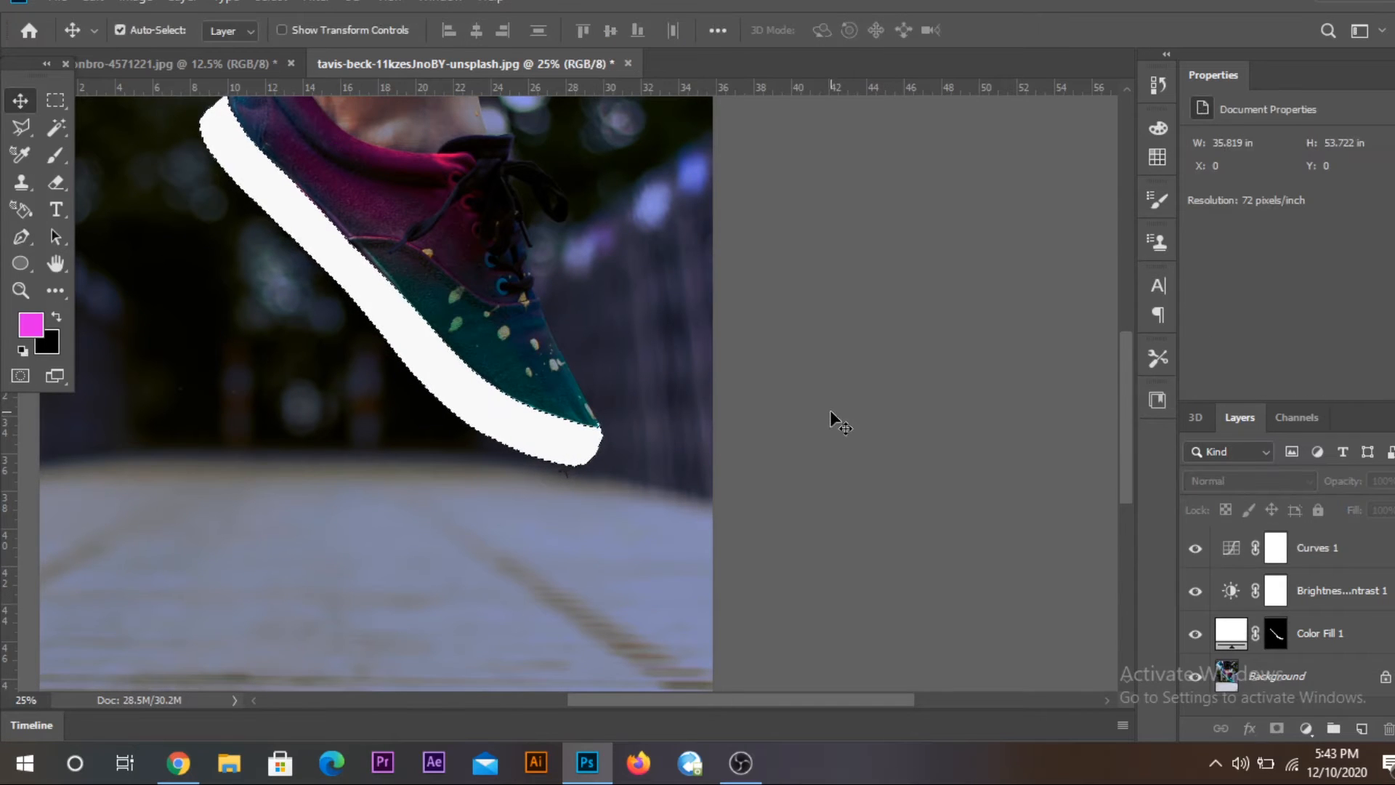
key("ctrl+plus")
left_click_drag(296, 374, 503, 539)
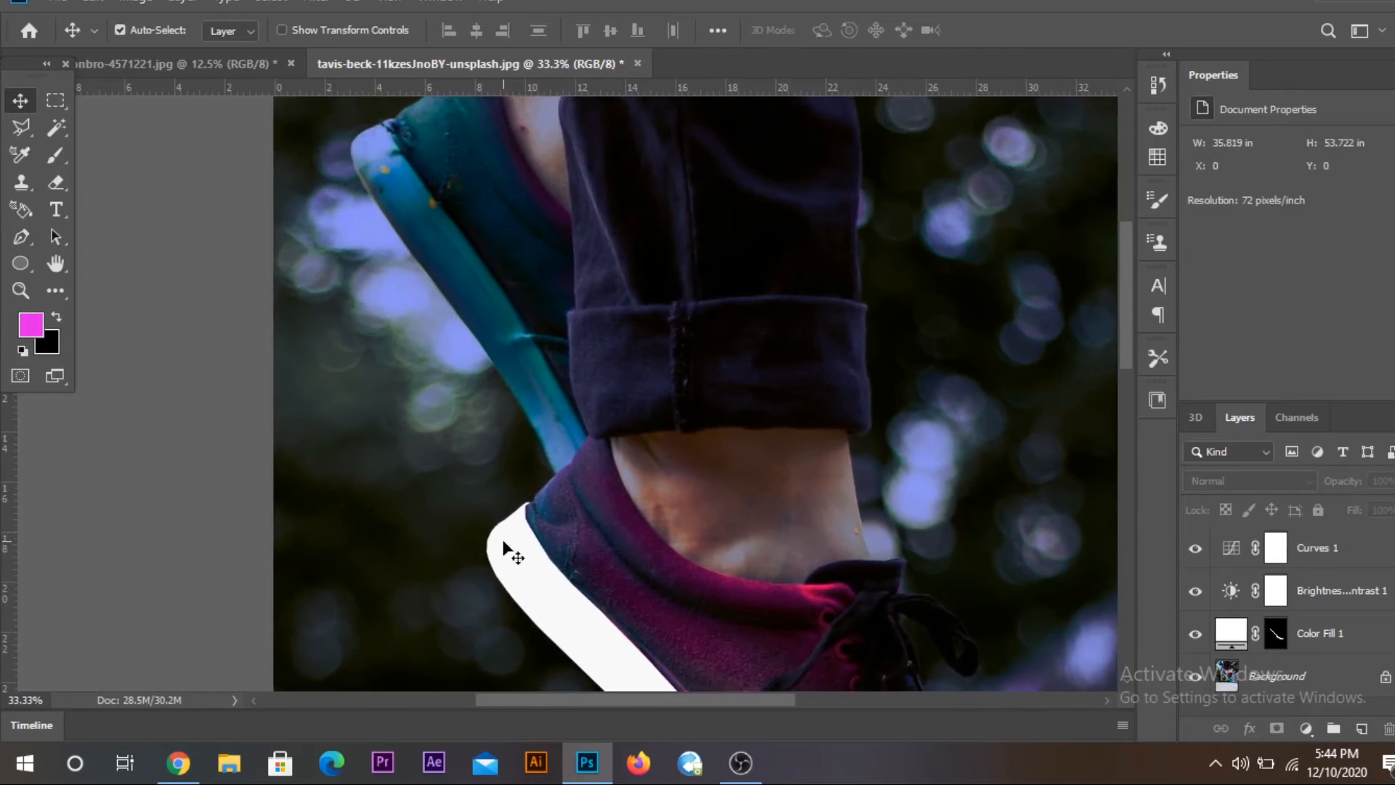
key("ctrl+plus")
left_click_drag(486, 390, 571, 422)
left_click(1301, 633)
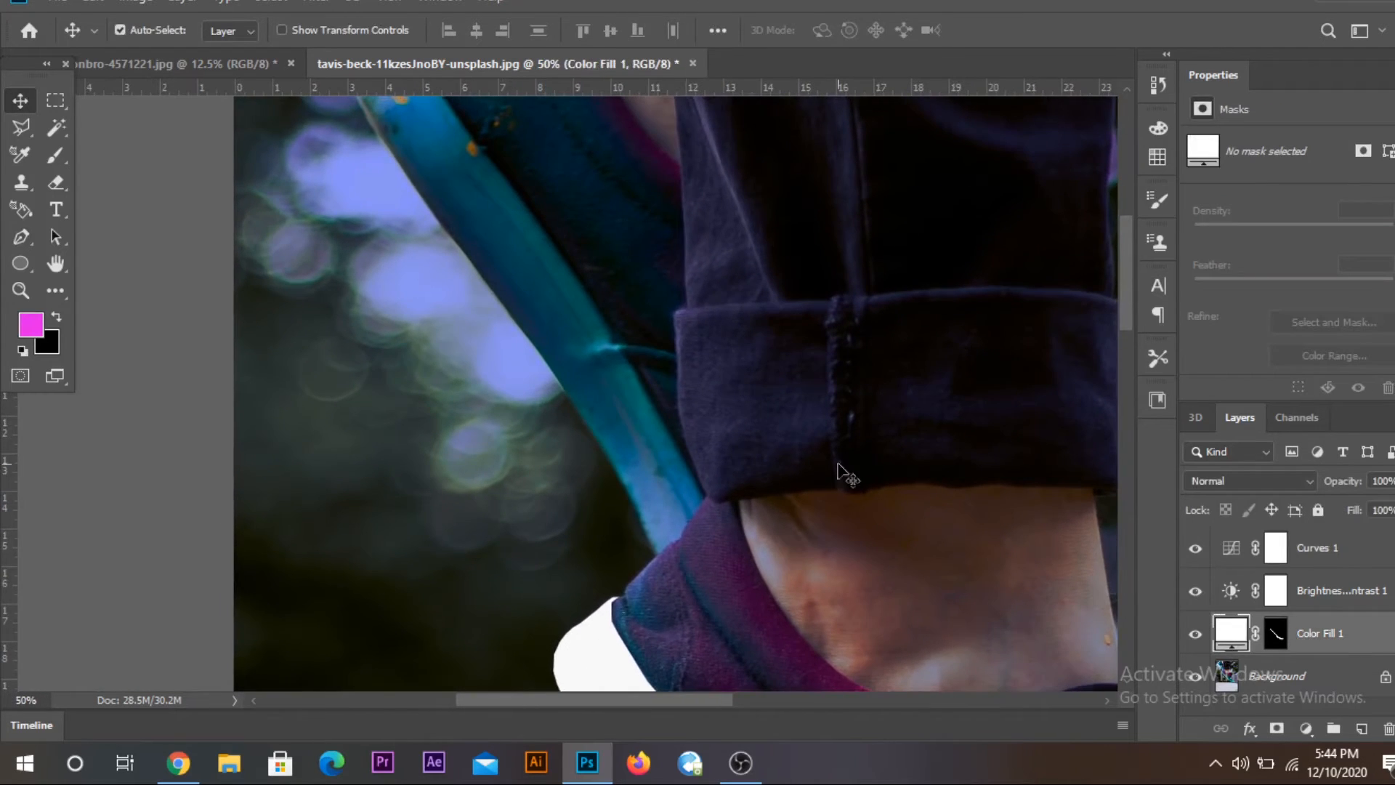
- Start a pen path on the rear shoe's heel, following the rounded outer end of its sole
key("ctrl+plus")
left_click_drag(578, 330, 613, 422)
left_click_drag(545, 361, 588, 401)
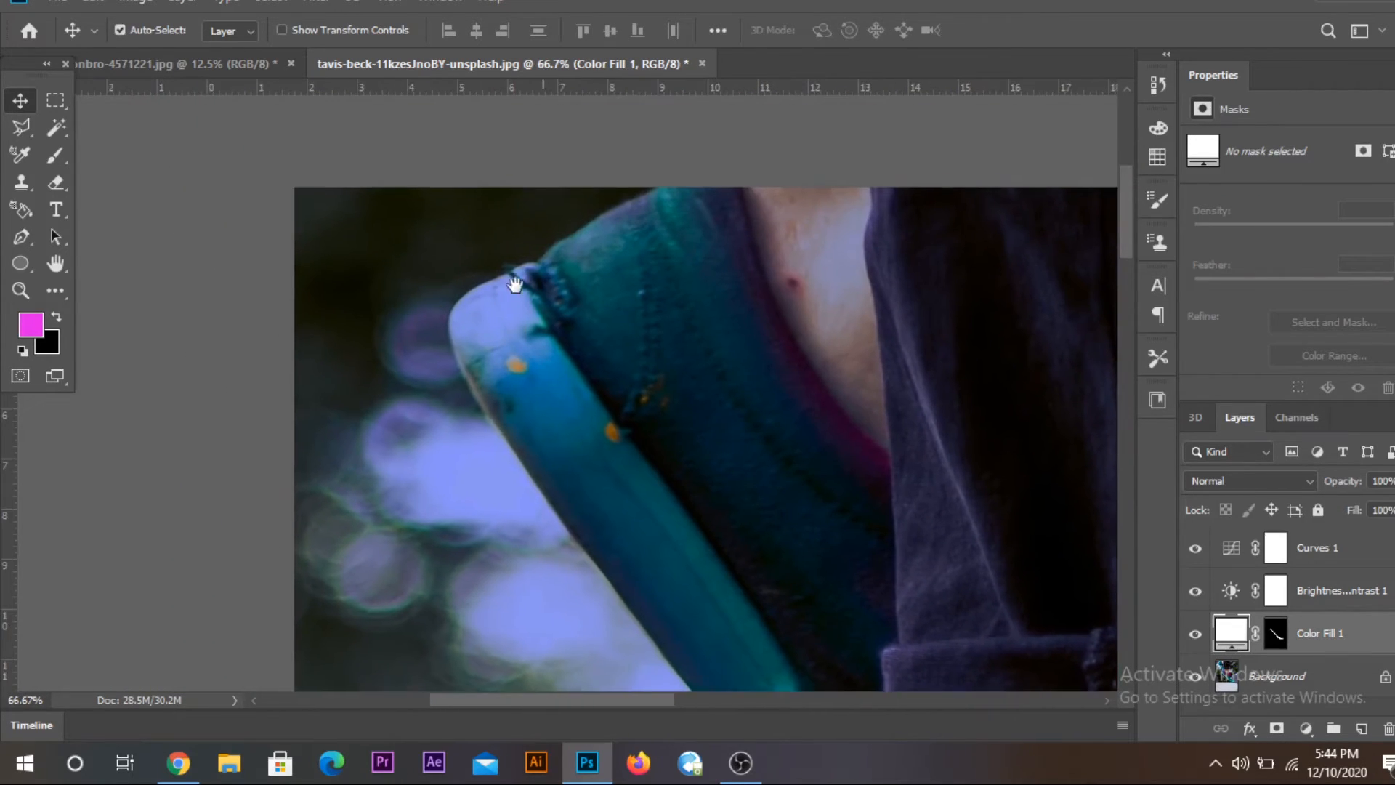
key("ctrl+plus")
key("p")
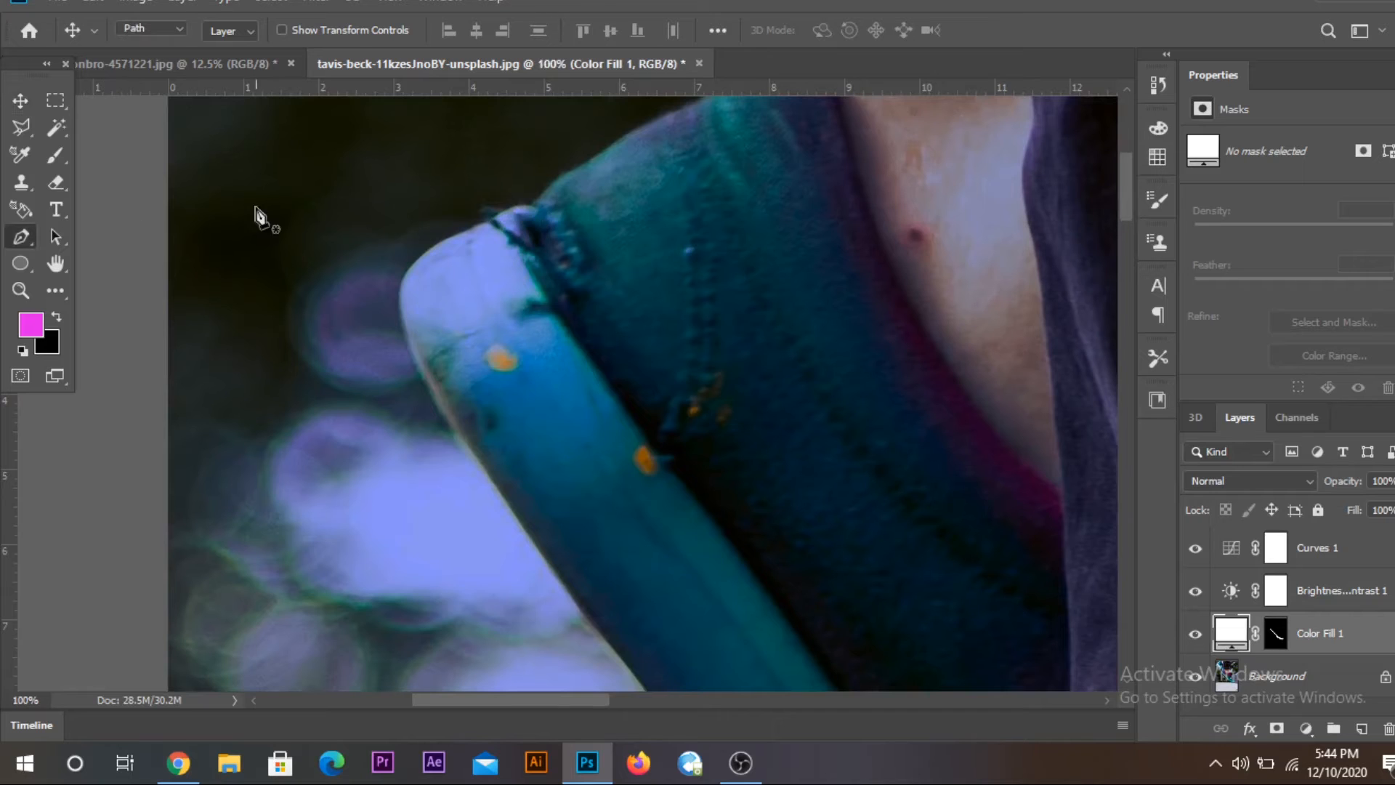
left_click(520, 210)
left_click(491, 221)
left_click(440, 244)
left_click(418, 258)
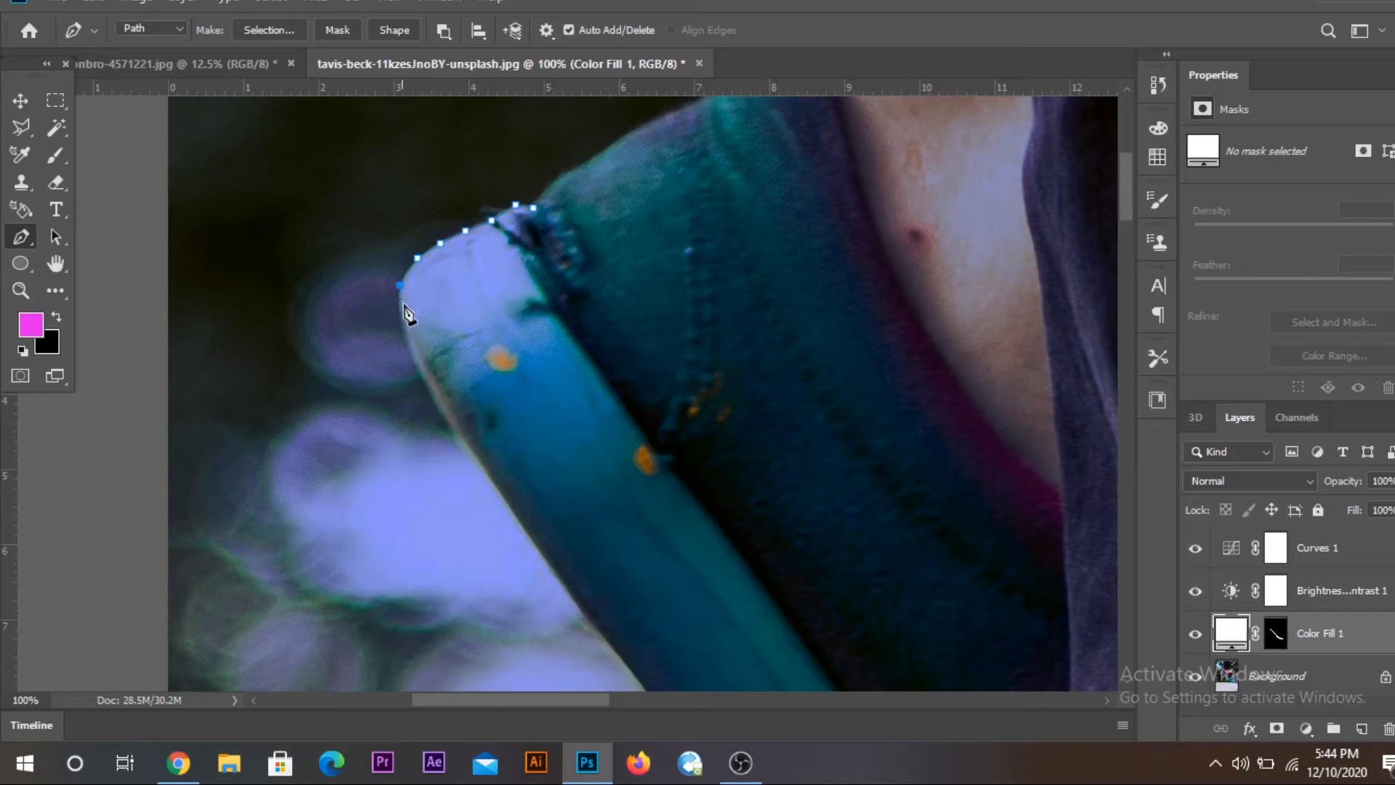
left_click(399, 320)
- Continue the path down the outer edge of the rear shoe's sole, past its midsection
scroll(395, 349, "down", 3)
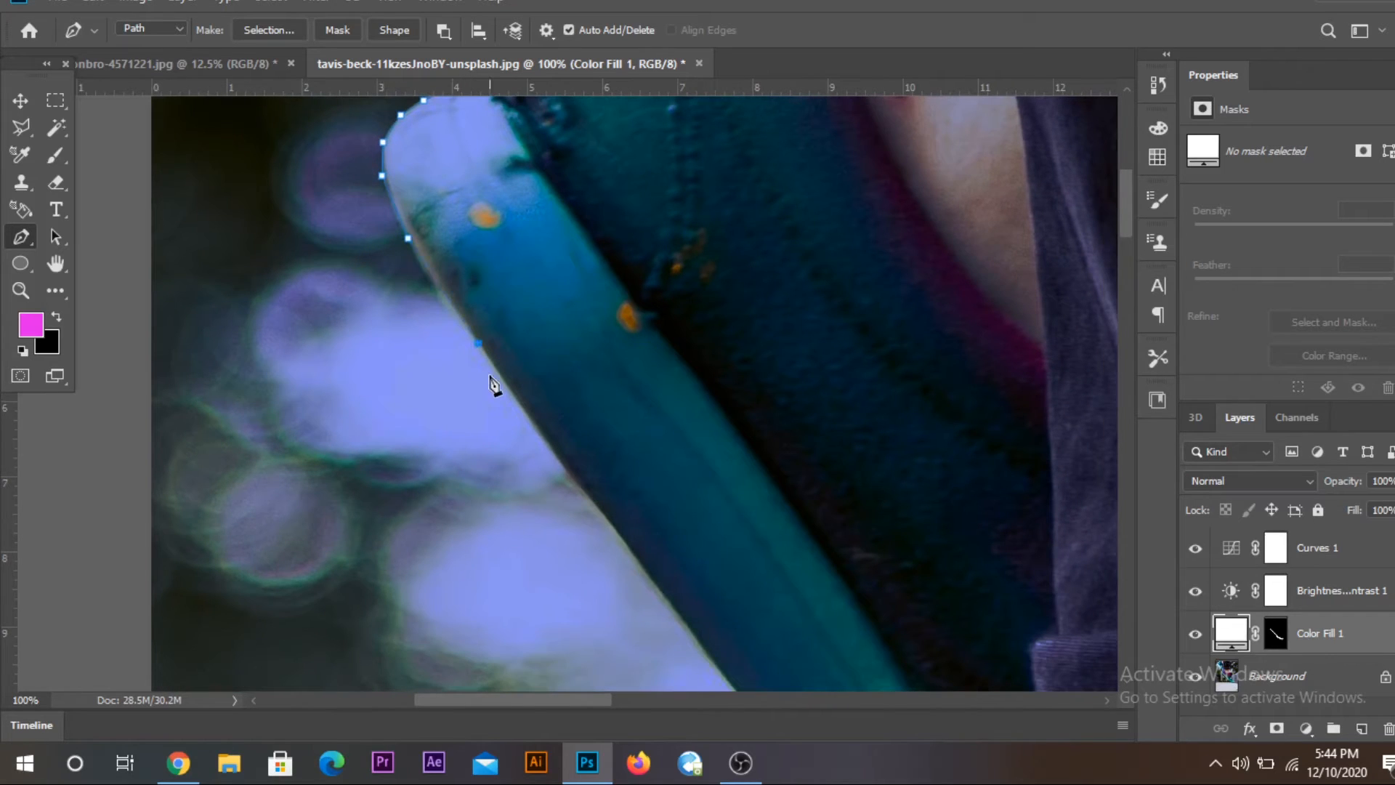
left_click(533, 427)
left_click_drag(560, 467, 394, 306)
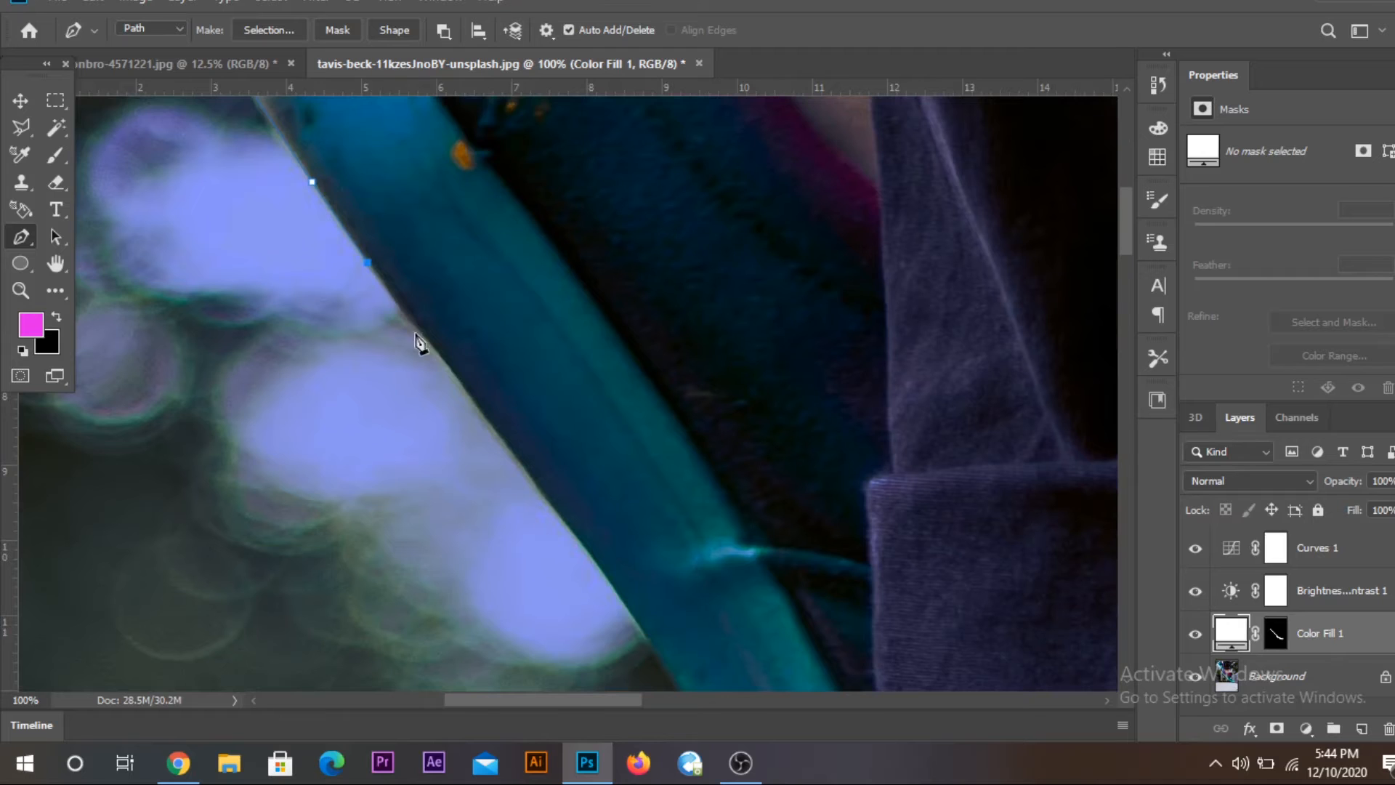
left_click(427, 342)
left_click_drag(459, 386, 404, 266)
left_click(448, 315)
left_click_drag(534, 432, 374, 192)
left_click(404, 274)
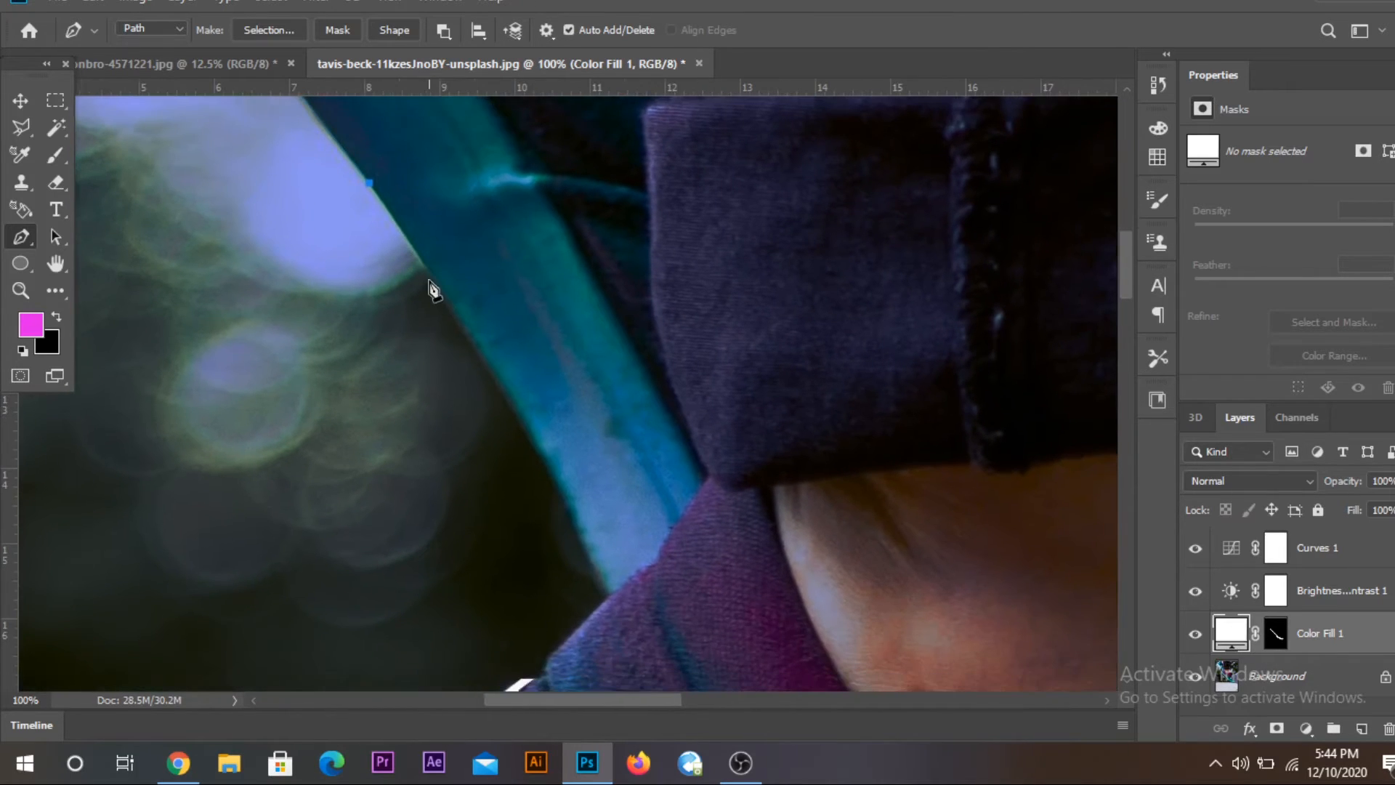
- Follow the remaining outer edge of the rear sole down to where the front shoe's heel overlaps it
left_click(432, 280)
left_click(488, 368)
left_click_drag(545, 465, 486, 352)
left_click(491, 349)
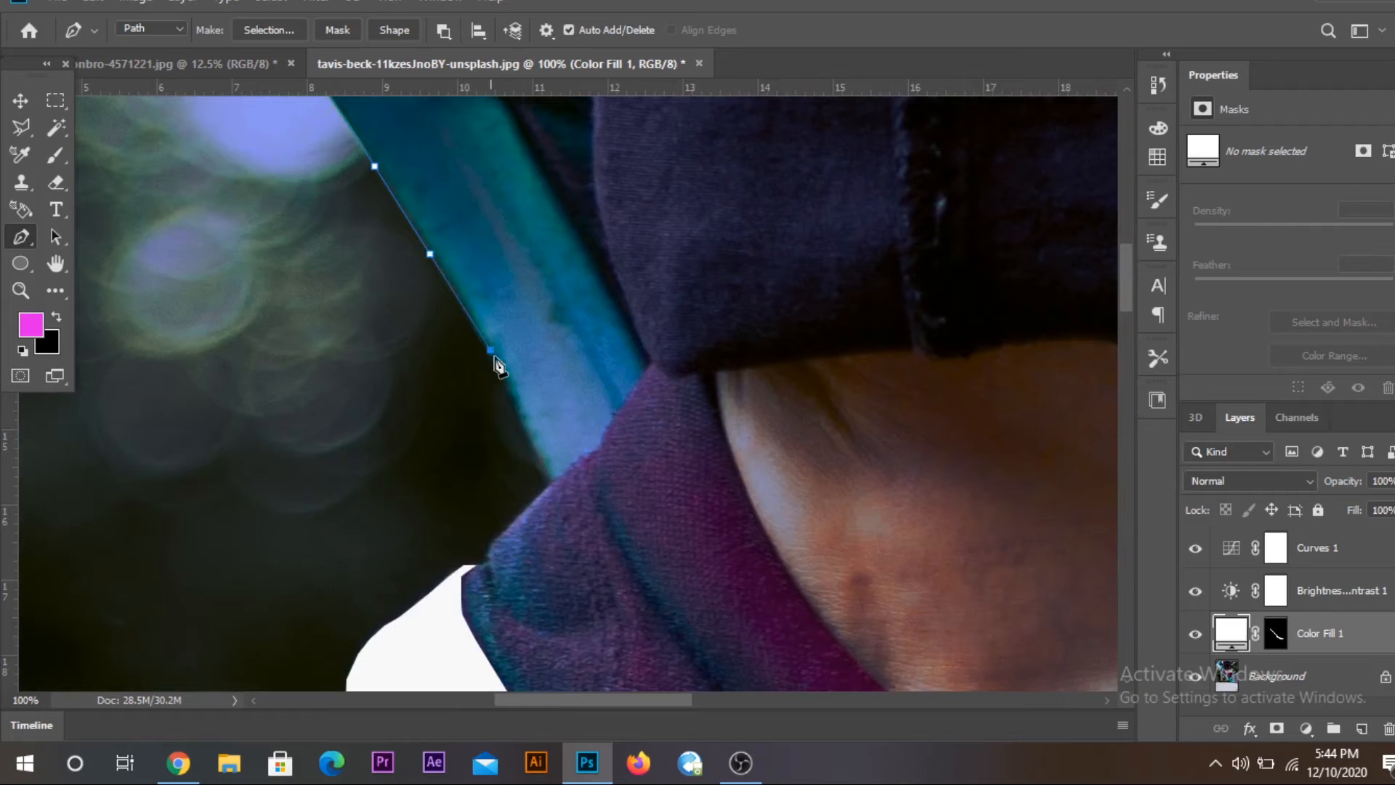
left_click(516, 404)
key("ctrl+z")
left_click(536, 453)
left_click(554, 483)
- Trace the path along the front shoe's heel fabric up to the lower corner of the trouser cuff
left_click(563, 472)
left_click(577, 462)
left_click(599, 447)
left_click(609, 426)
left_click(621, 407)
left_click(637, 384)
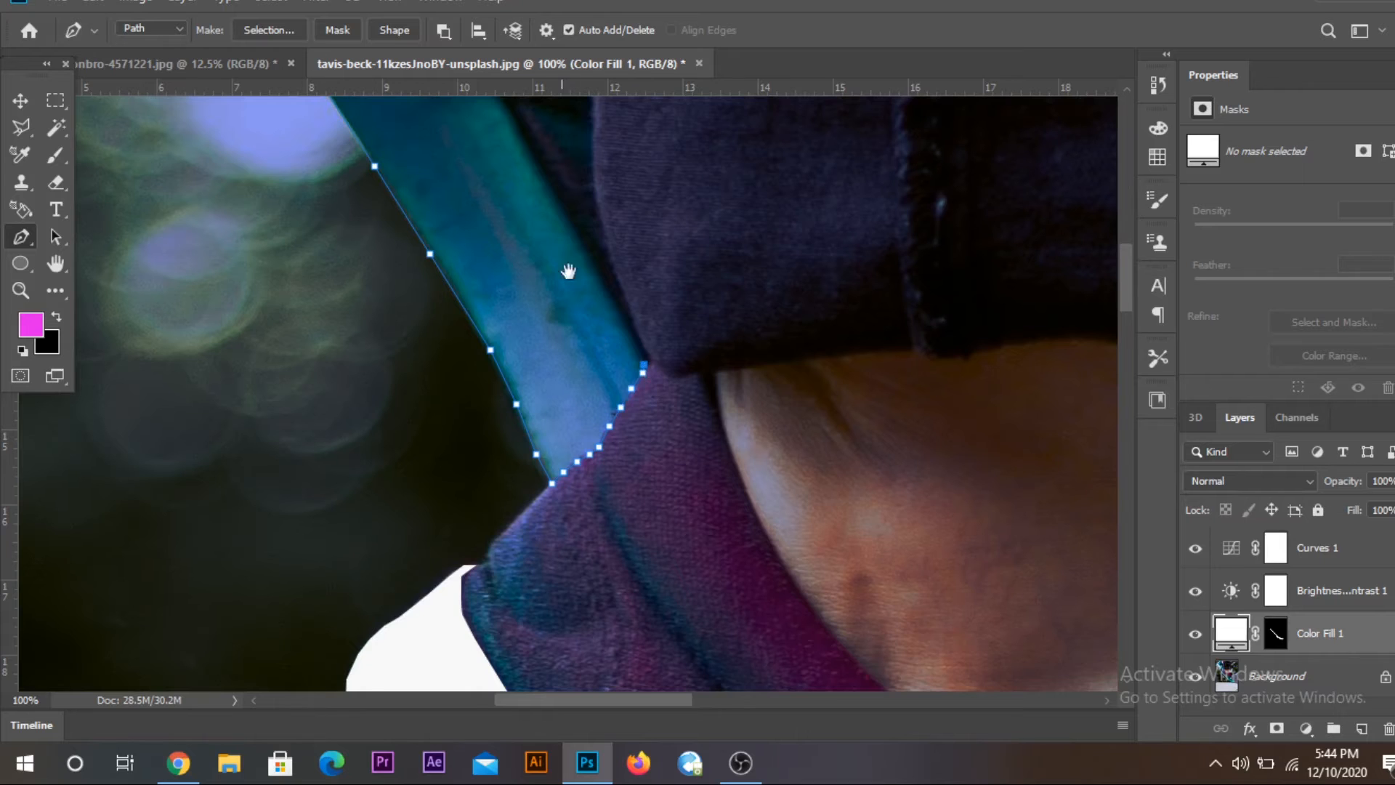
- Trace the border between rear sole and fabric back up to the heel and close the path
left_click_drag(560, 244, 625, 378)
left_click(612, 337)
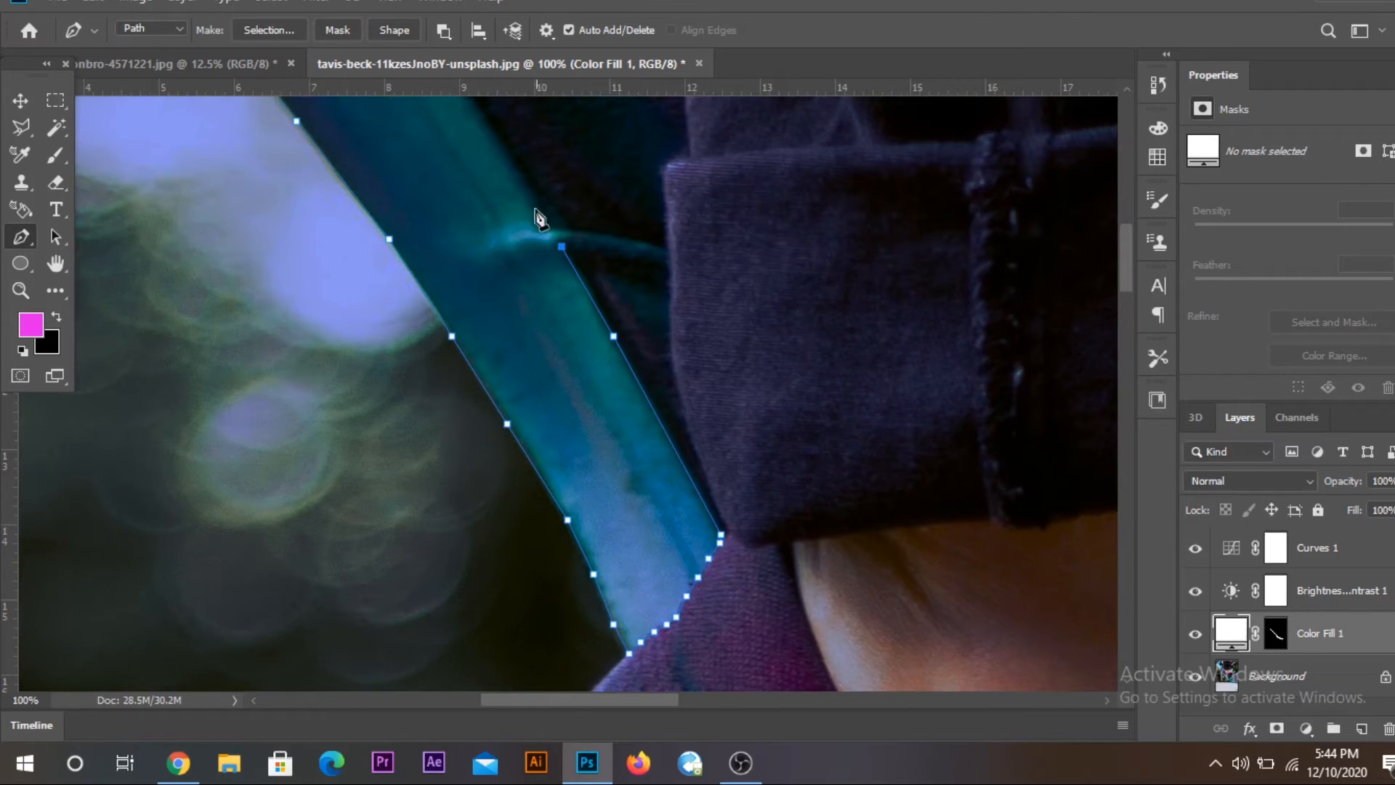
left_click_drag(508, 171, 716, 517)
left_click(597, 351)
left_click(643, 406)
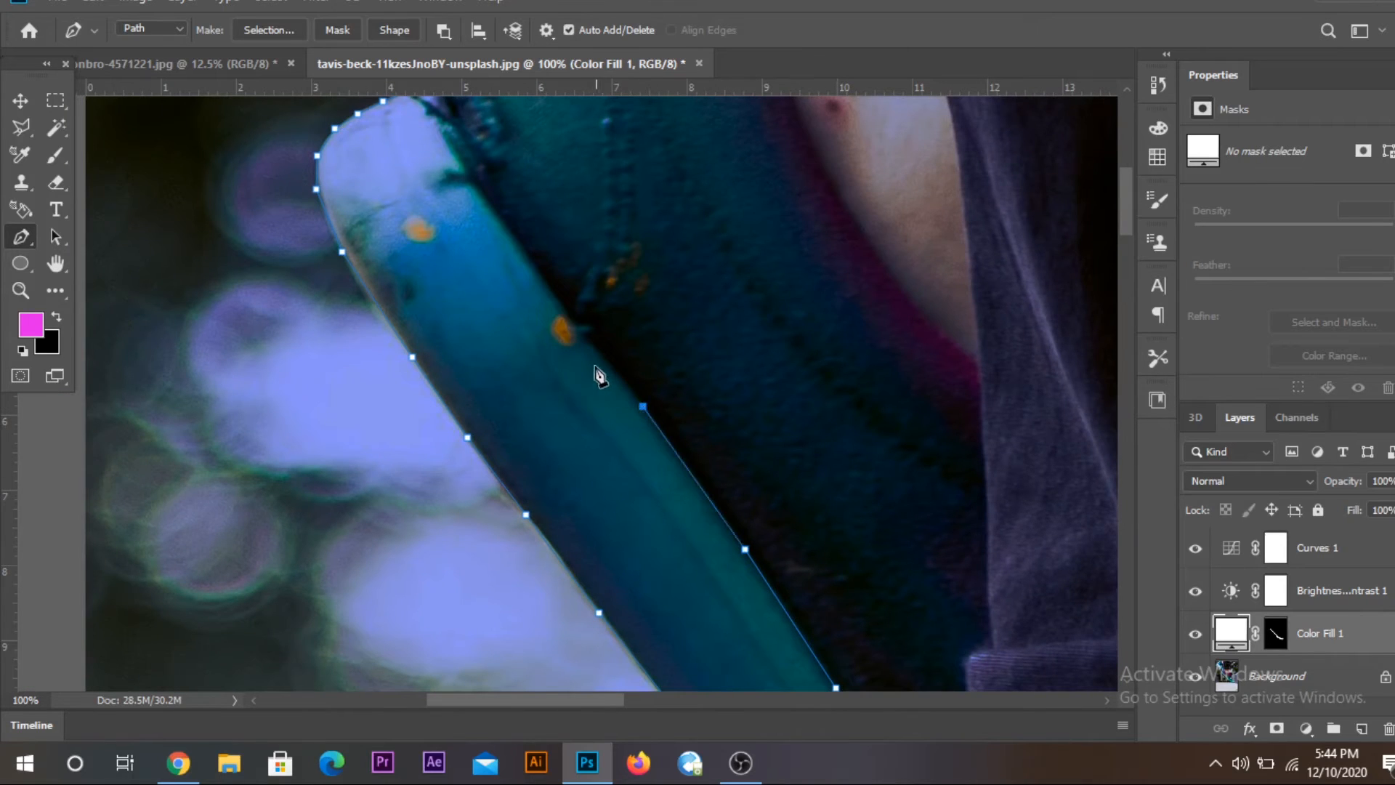
left_click(586, 337)
left_click(532, 266)
left_click_drag(530, 266, 673, 525)
left_click(612, 439)
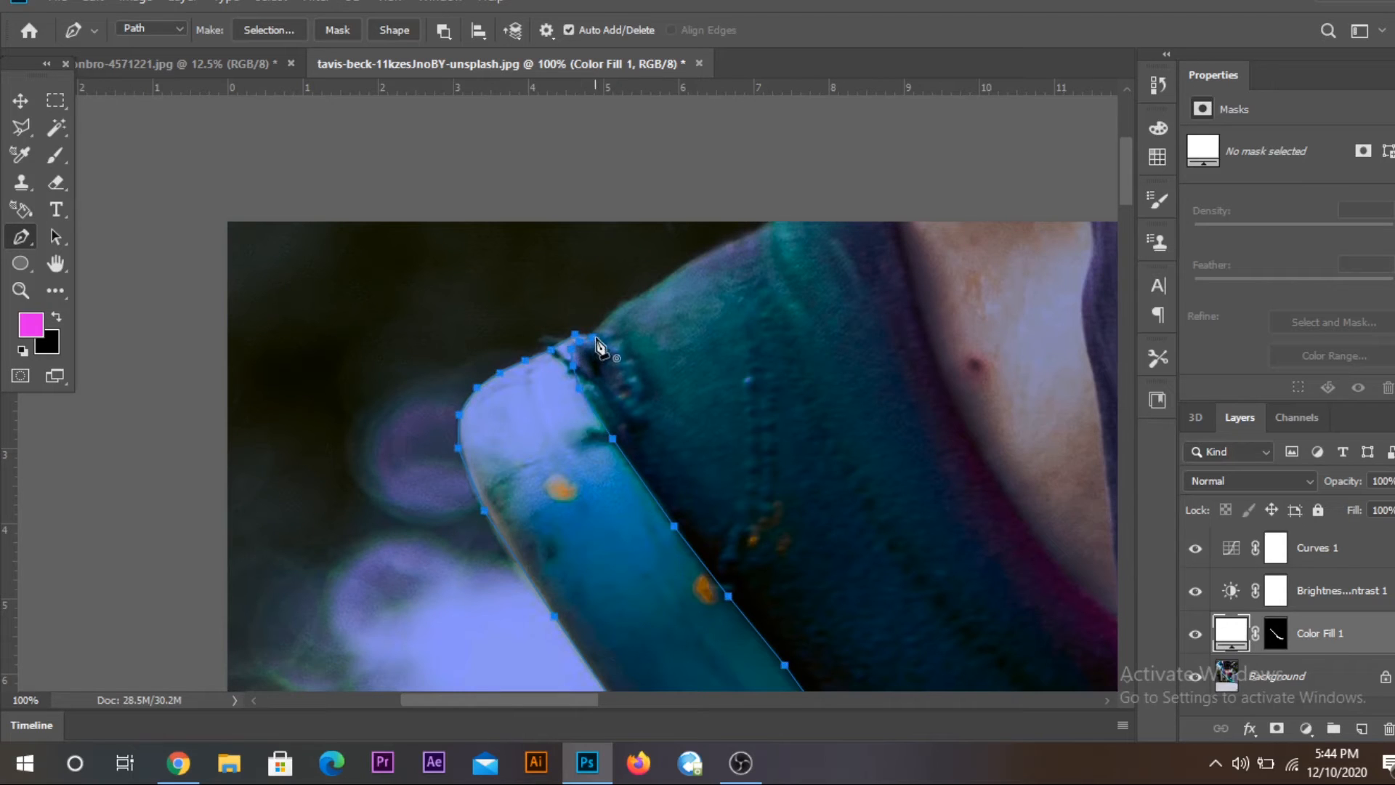
- Convert the rear sole path to a selection, fill it with white on the Color Fill 1 mask, and deselect
key("ctrl+Return")
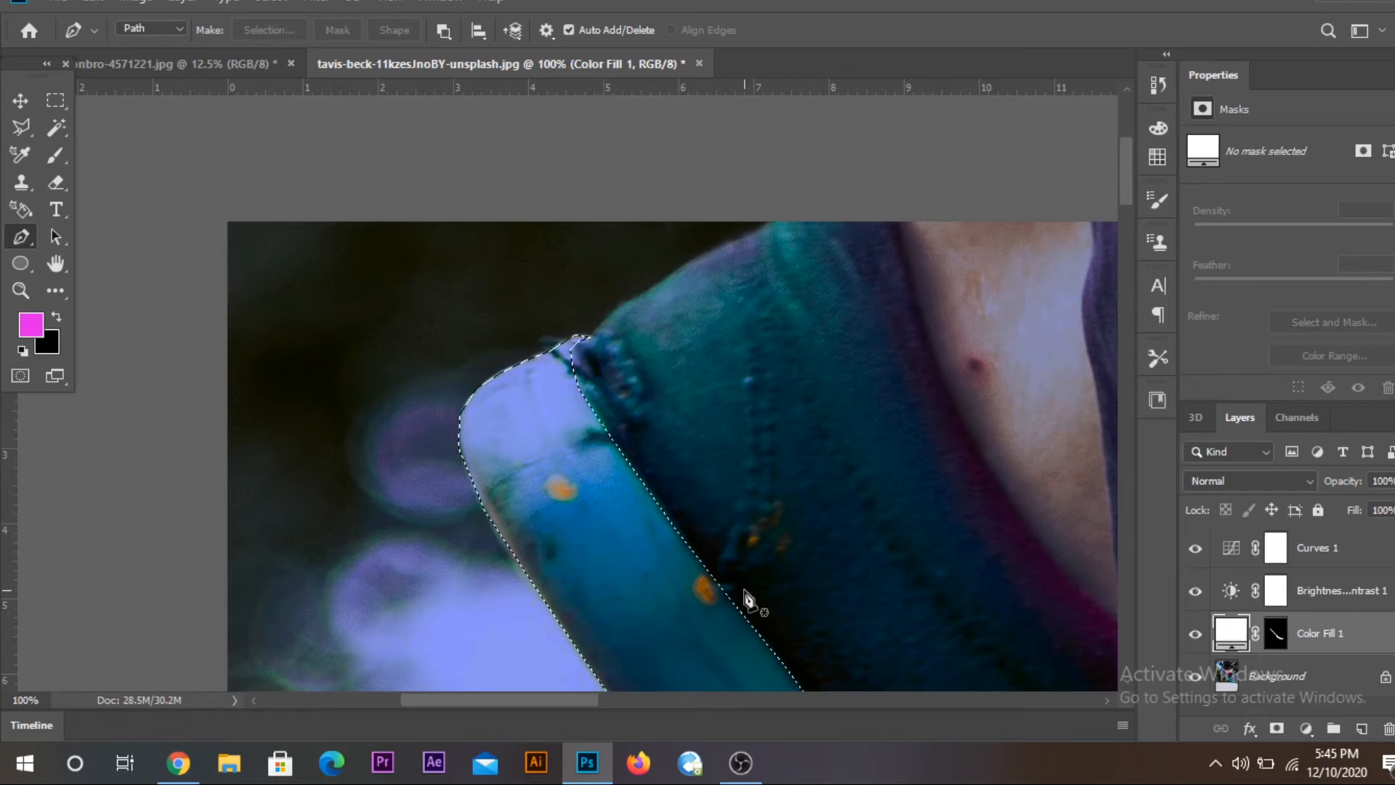
left_click(1277, 635)
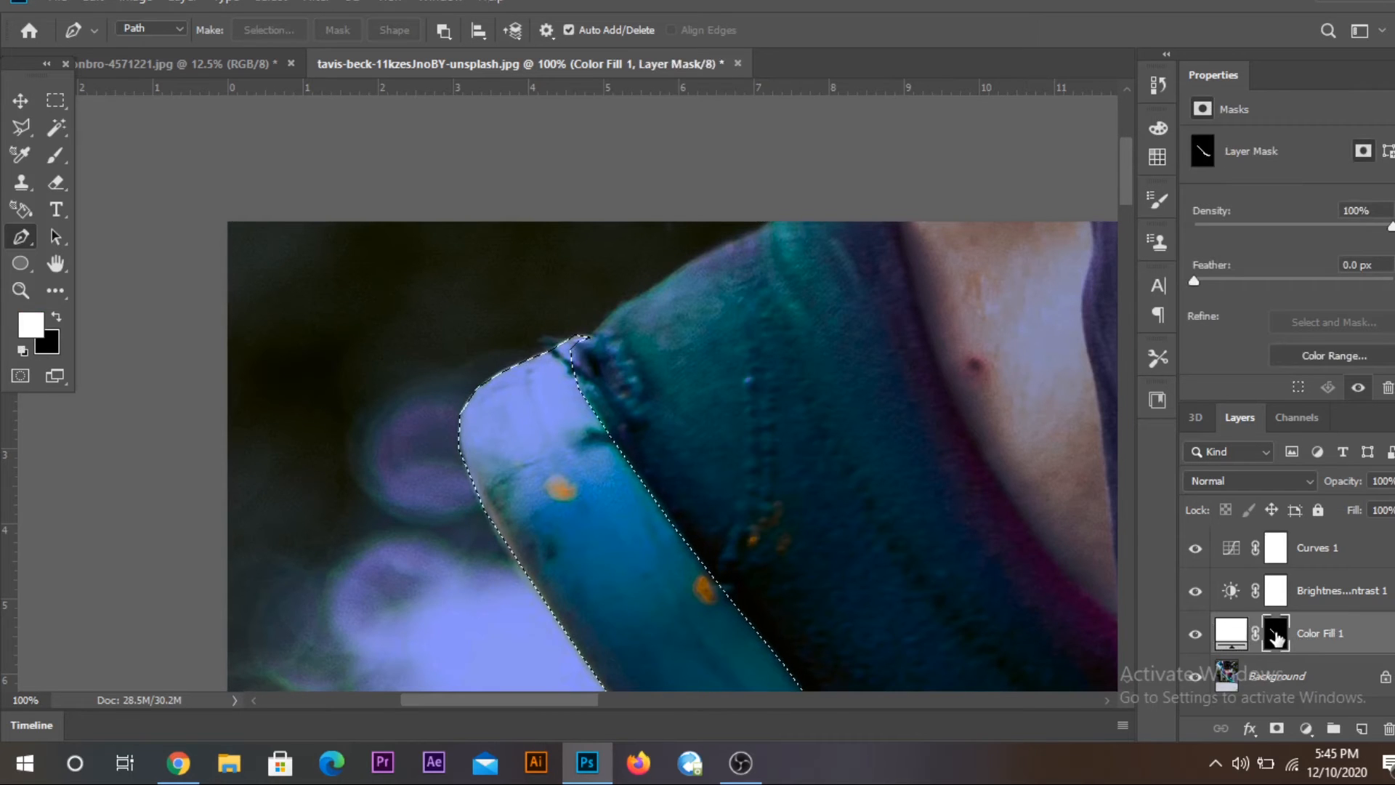
key("alt+BackSpace")
key("ctrl+d")
key("ctrl+minus")
key("ctrl+minus")
key("ctrl+minus")
key("ctrl+minus")
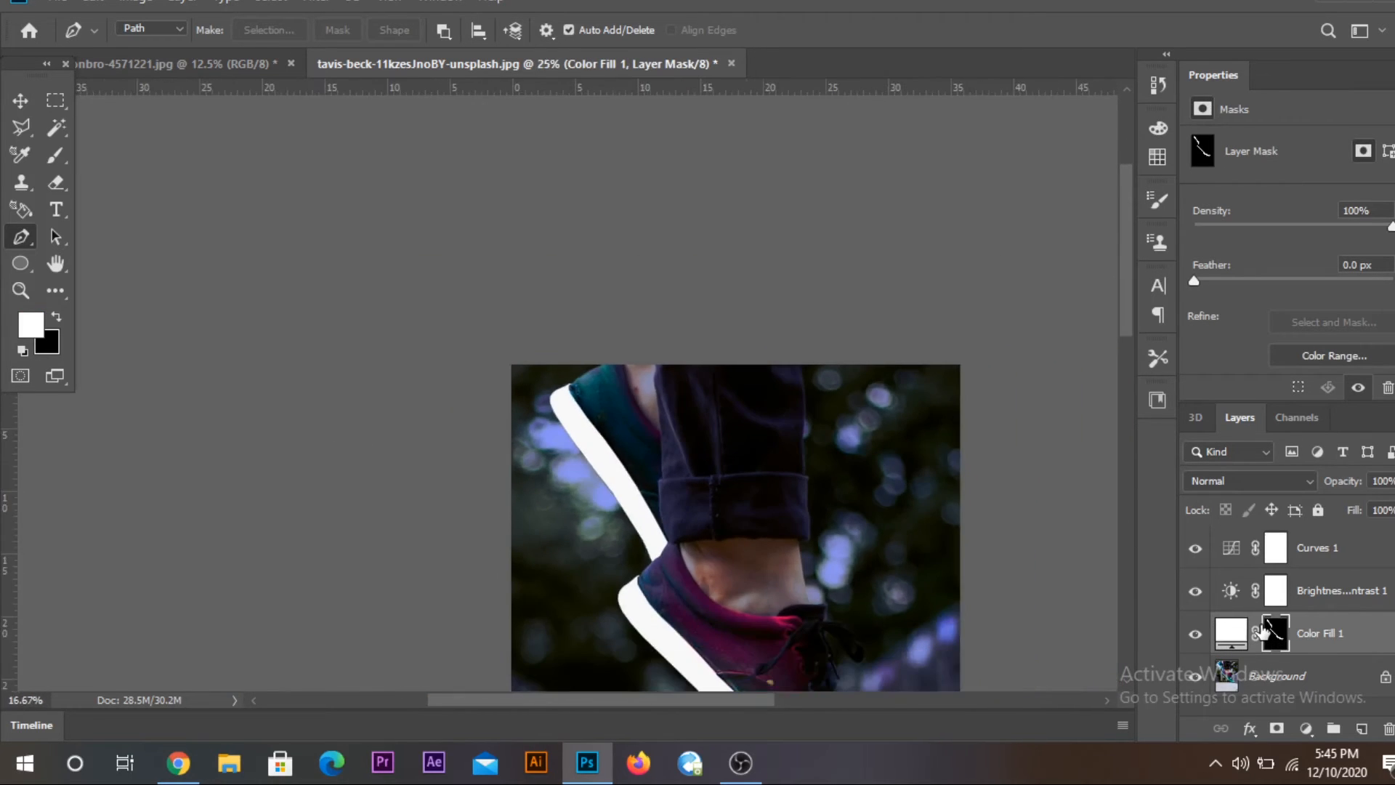
left_click_drag(854, 684, 783, 418)
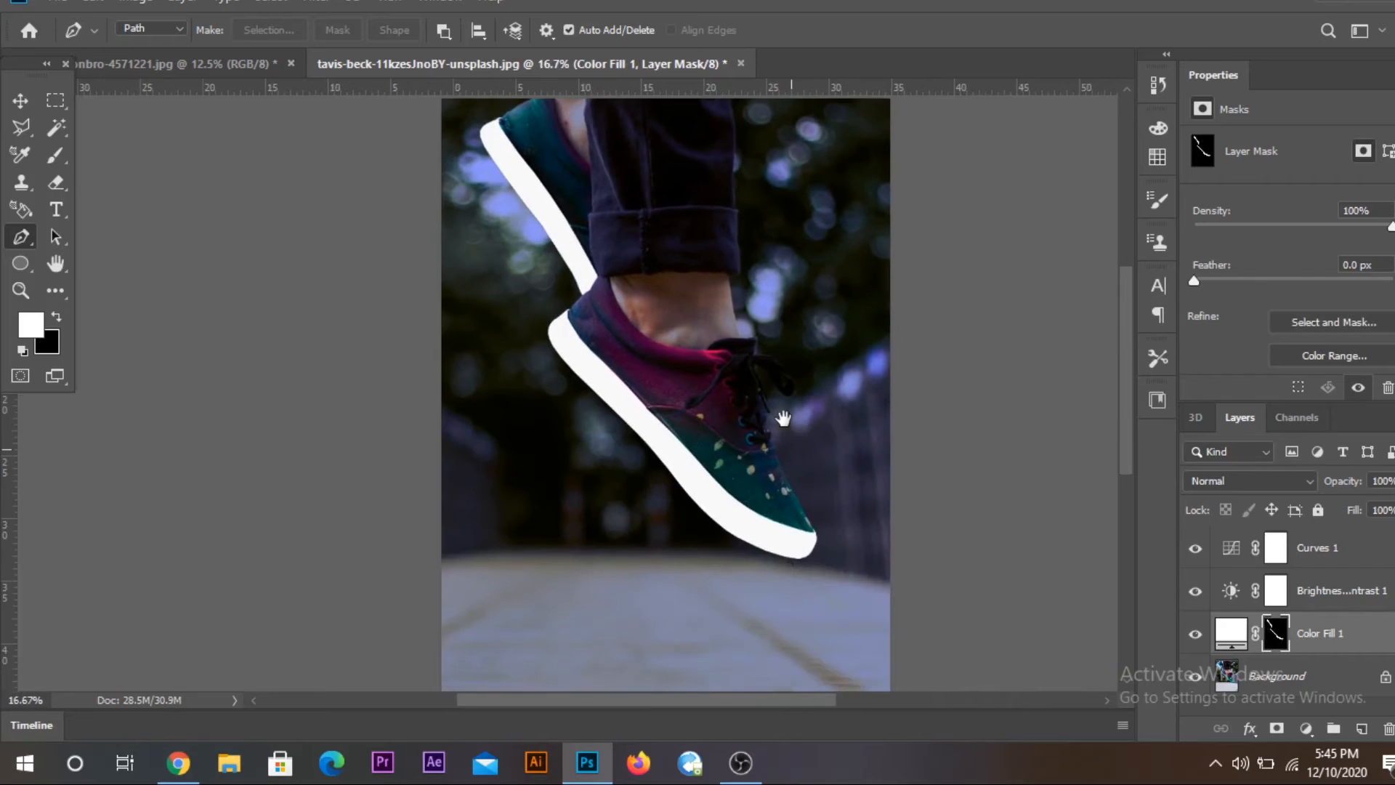
- Soften the mask edges of the front sole's midsection and heel using the Blur tool at 15% strength
scroll(761, 463, "up", 2)
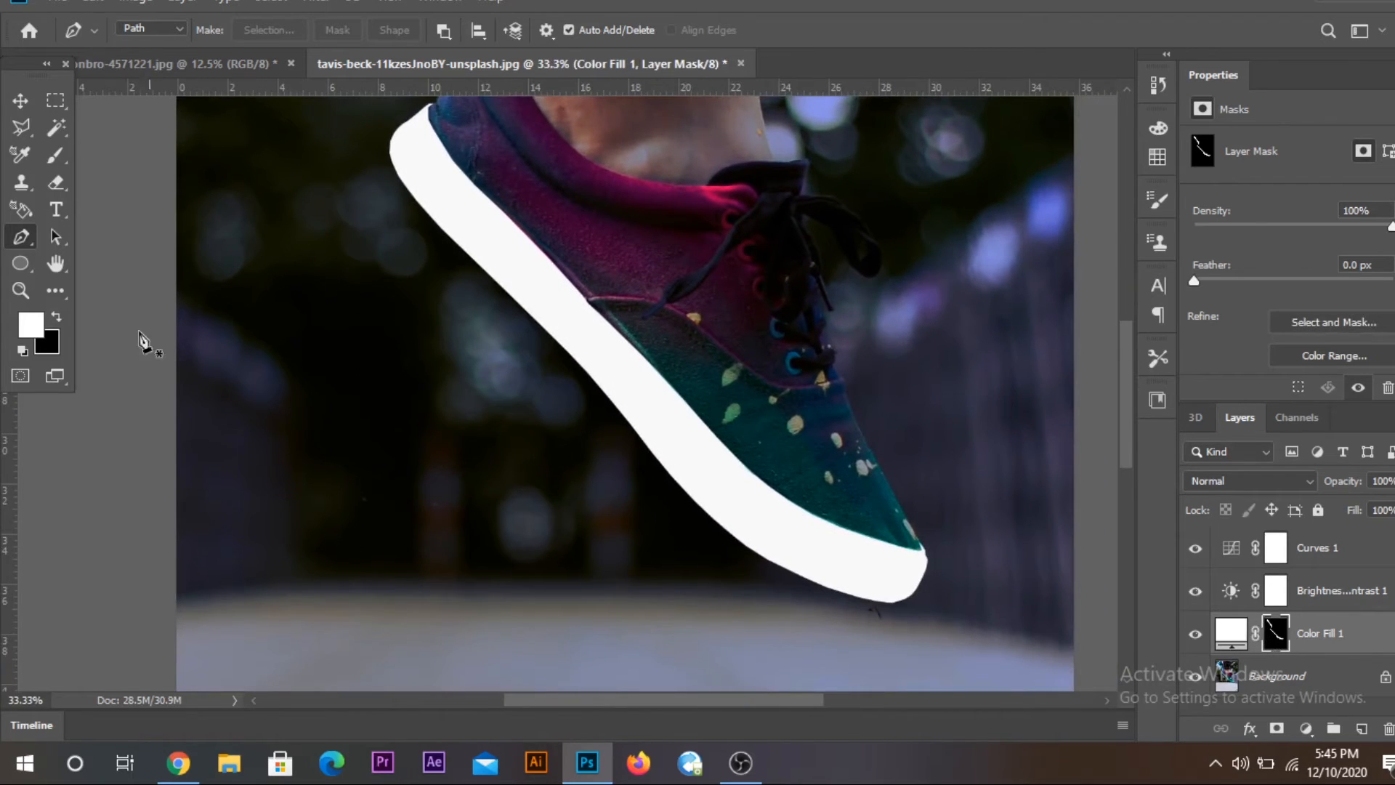
key("i")
right_click(48, 291)
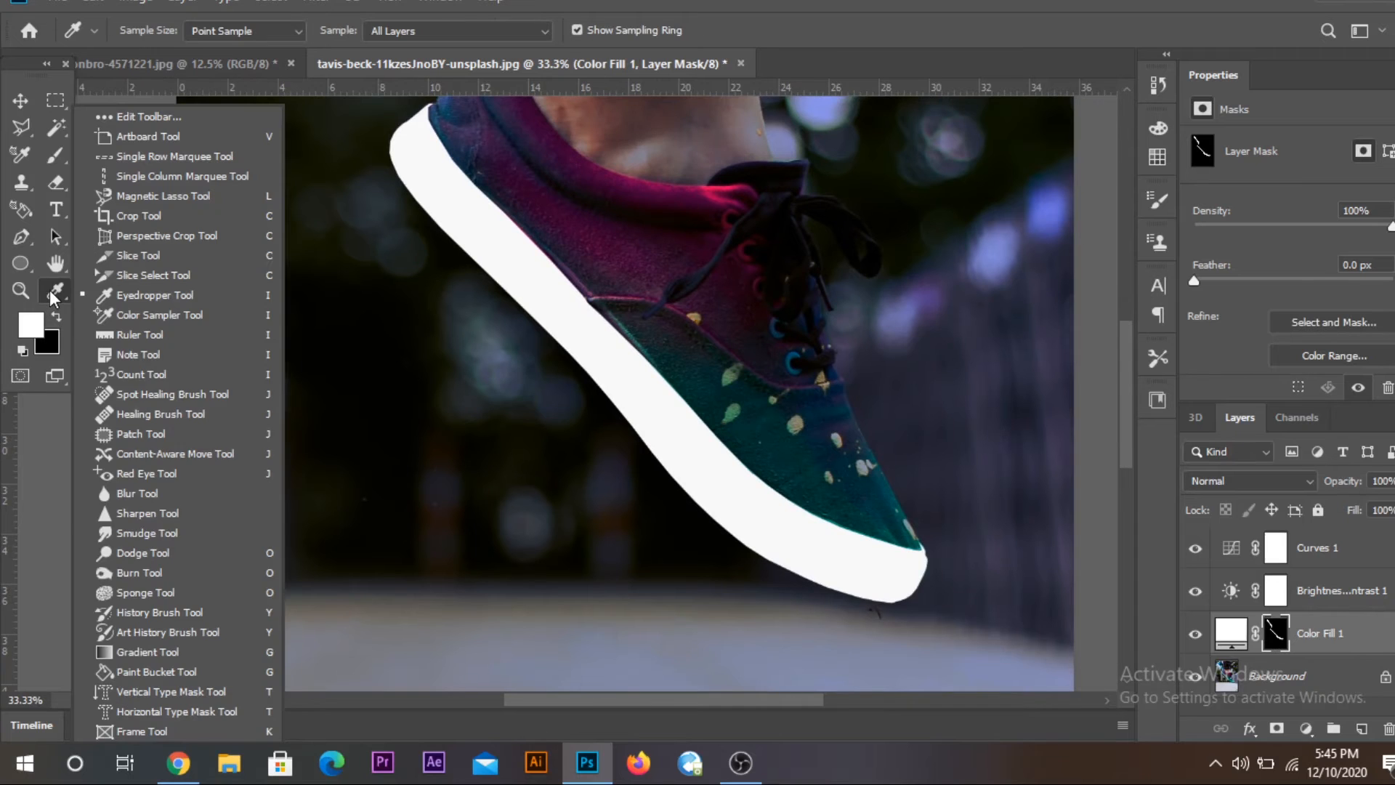
left_click(131, 488)
scroll(629, 290, "up", 2)
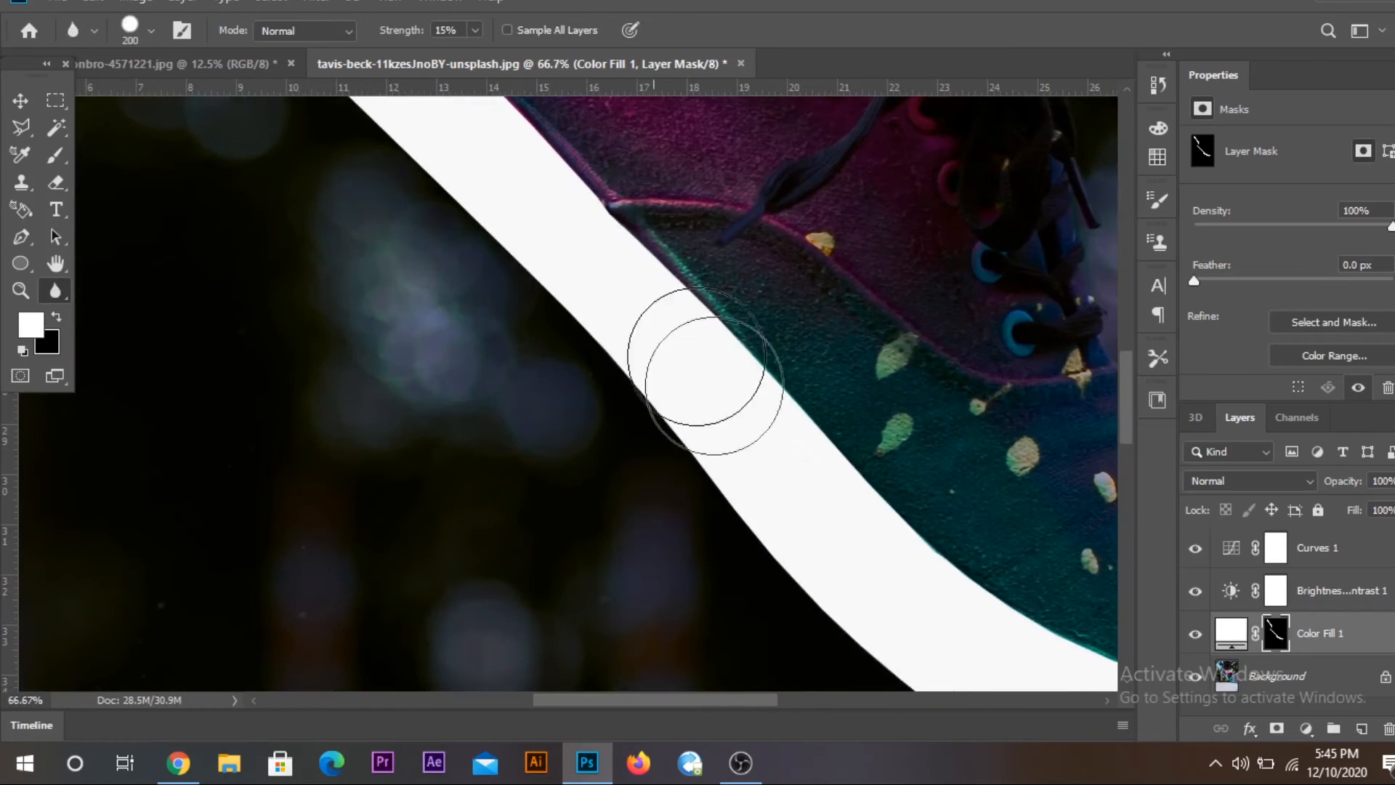
left_click_drag(578, 272, 669, 440)
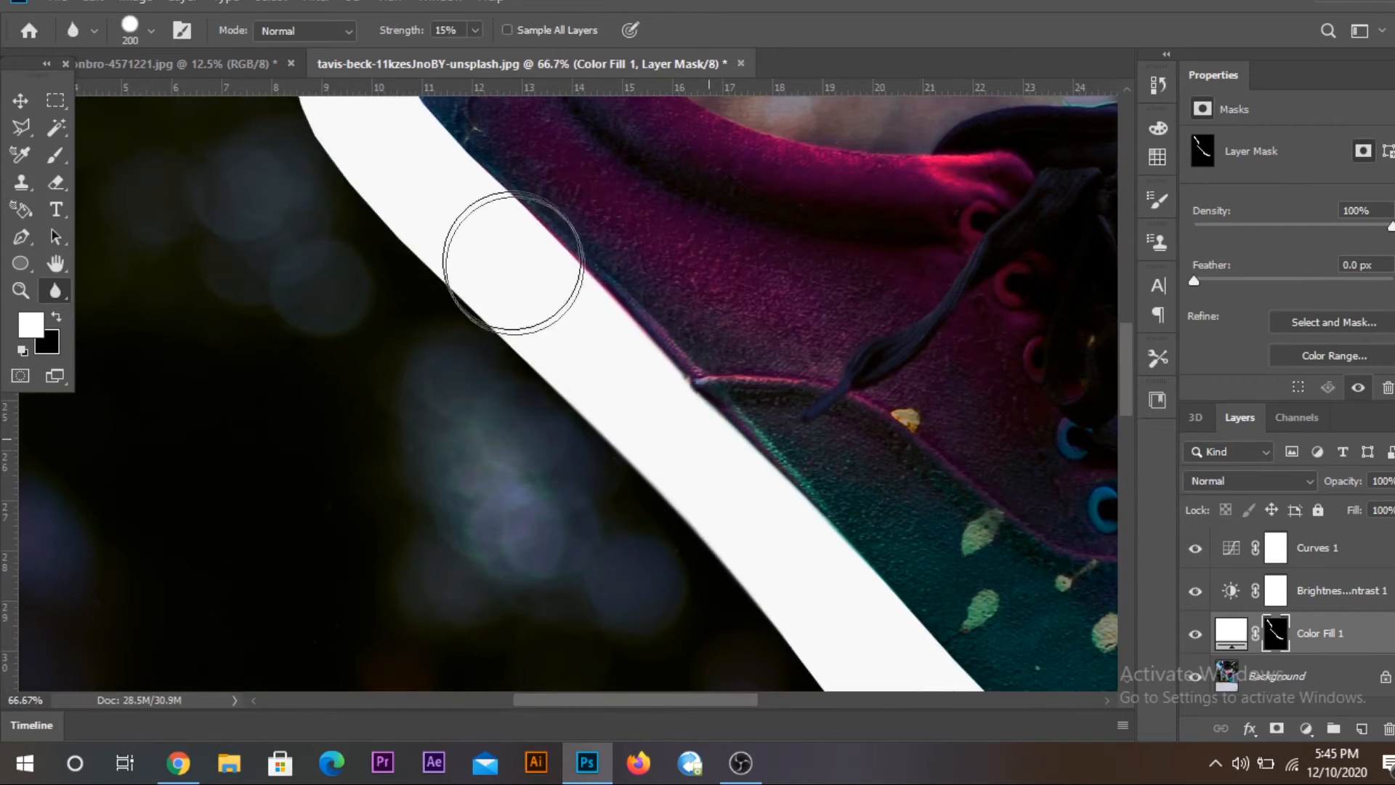
left_click_drag(427, 203, 579, 352)
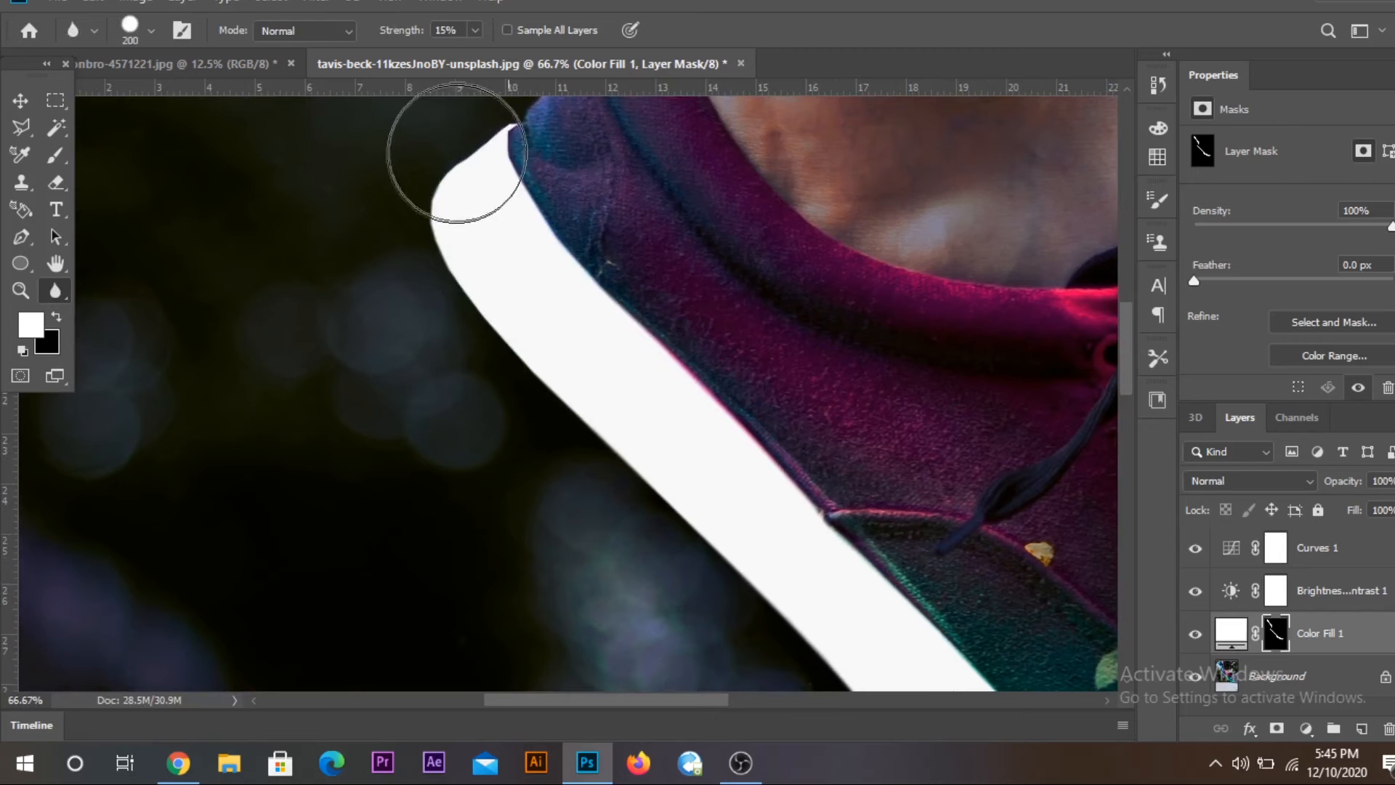
- Blur the mask edges of the front sole between its midsection and toe tip, including the lower edge
left_click_drag(825, 613, 436, 249)
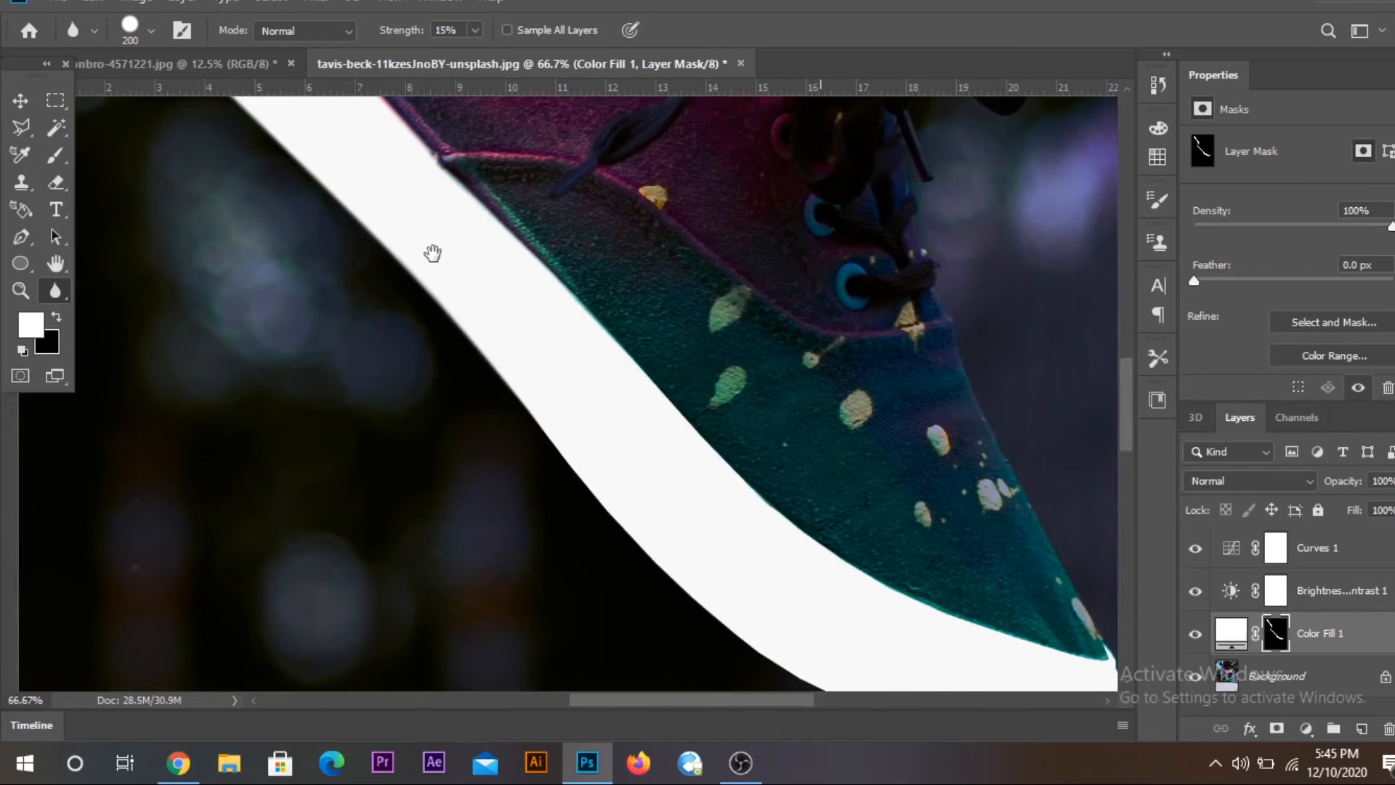
left_click_drag(598, 489, 427, 274)
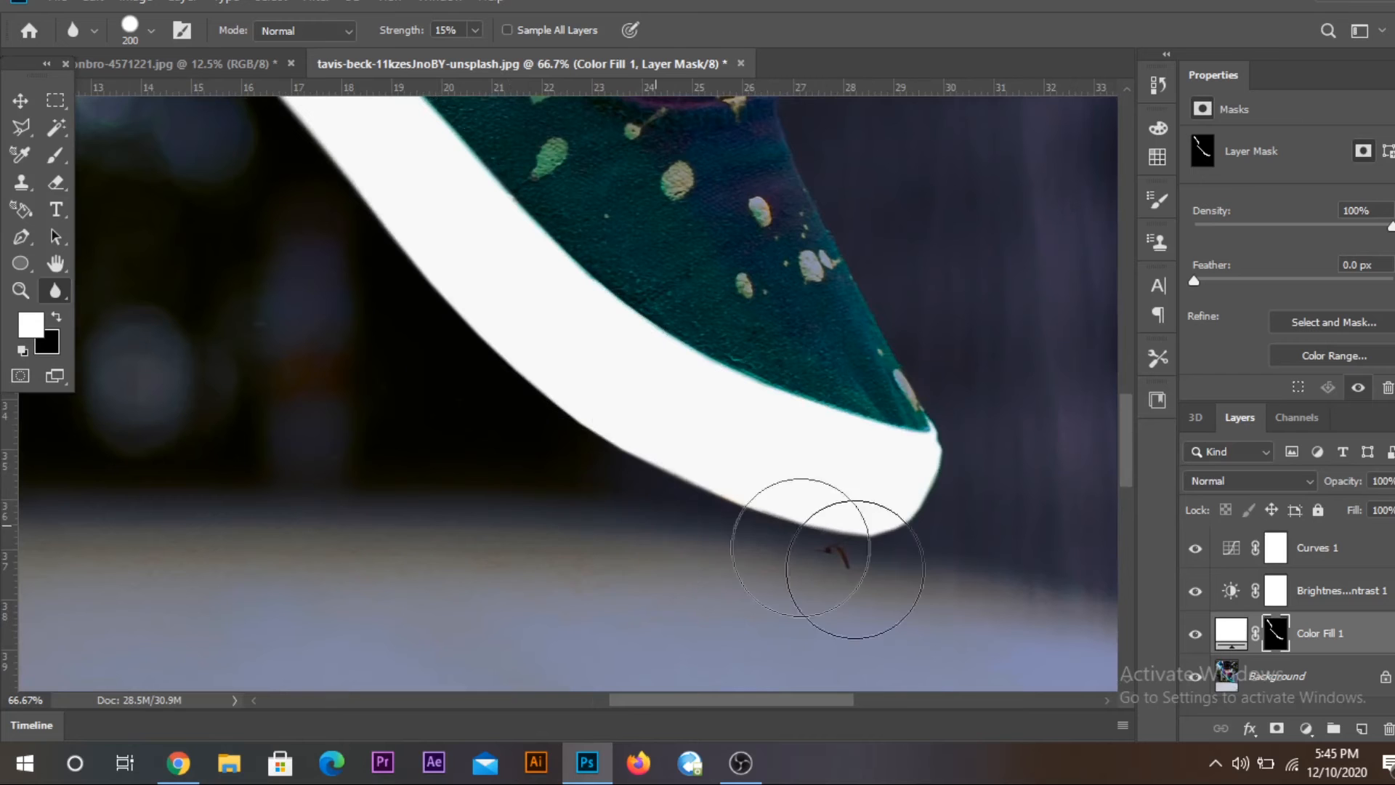
left_click_drag(405, 249, 520, 368)
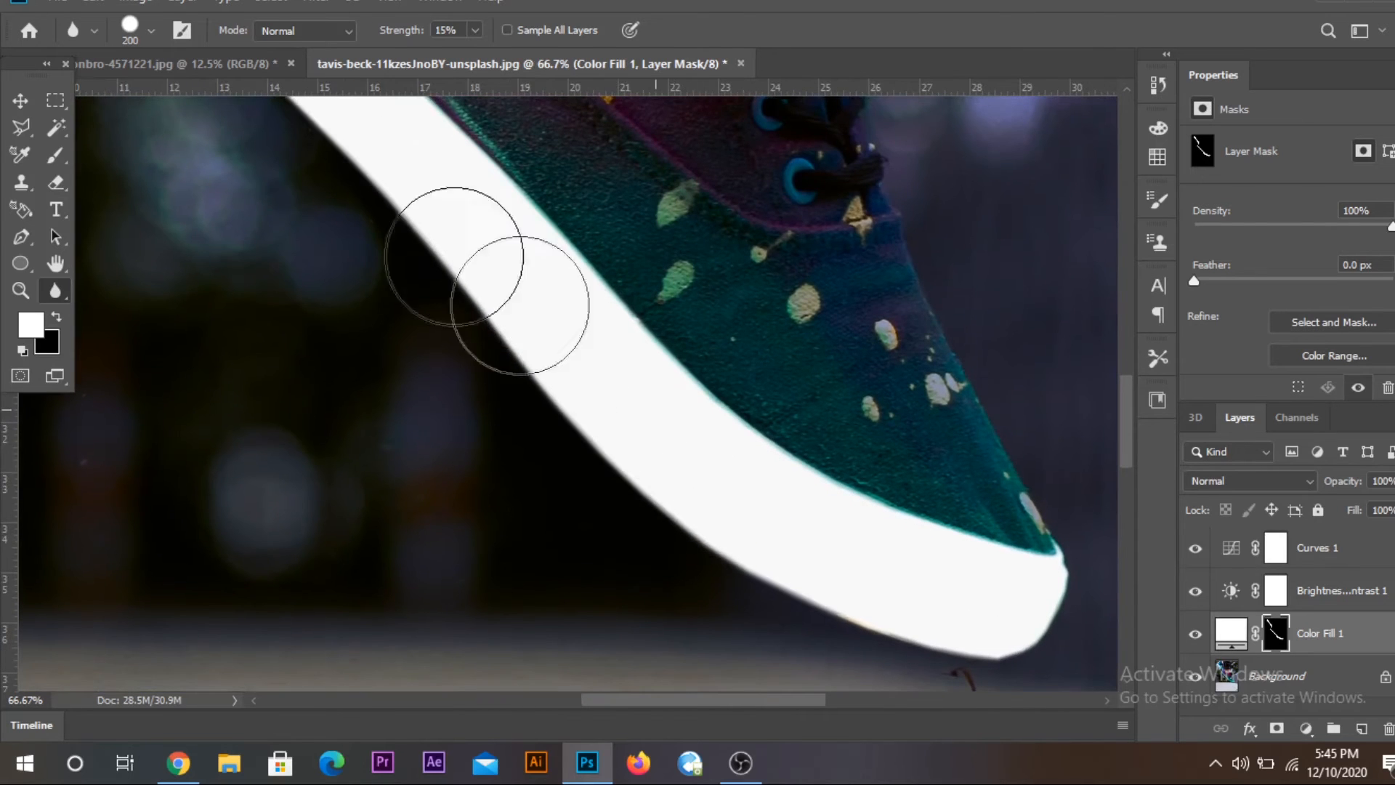
left_click_drag(390, 305, 582, 485)
left_click_drag(548, 336, 670, 566)
left_click_drag(374, 151, 370, 274)
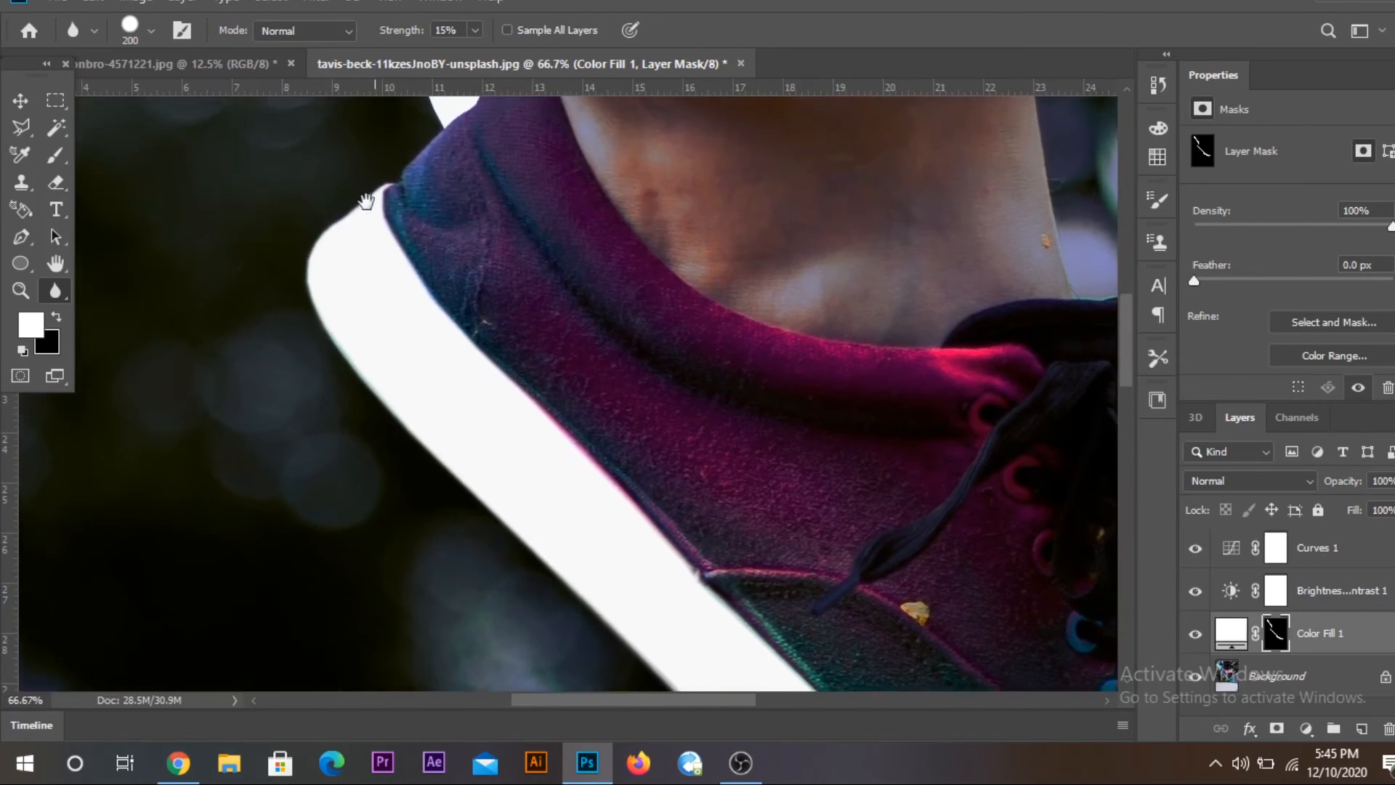
- Blur the mask edges along both sides and the heel end of the rear shoe's sole
mouse_move(691, 541)
left_mouse_down()
mouse_move(457, 290)
mouse_move(404, 395)
mouse_move(426, 237)
mouse_move(415, 118)
left_mouse_up()
mouse_move(373, 333)
left_mouse_down()
mouse_move(555, 560)
mouse_move(545, 503)
mouse_move(563, 563)
left_mouse_up()
mouse_move(670, 659)
left_mouse_down()
mouse_move(561, 519)
mouse_move(521, 367)
mouse_move(467, 356)
mouse_move(526, 380)
mouse_move(362, 198)
mouse_move(312, 193)
left_mouse_up()
left_click_drag(364, 231, 424, 336)
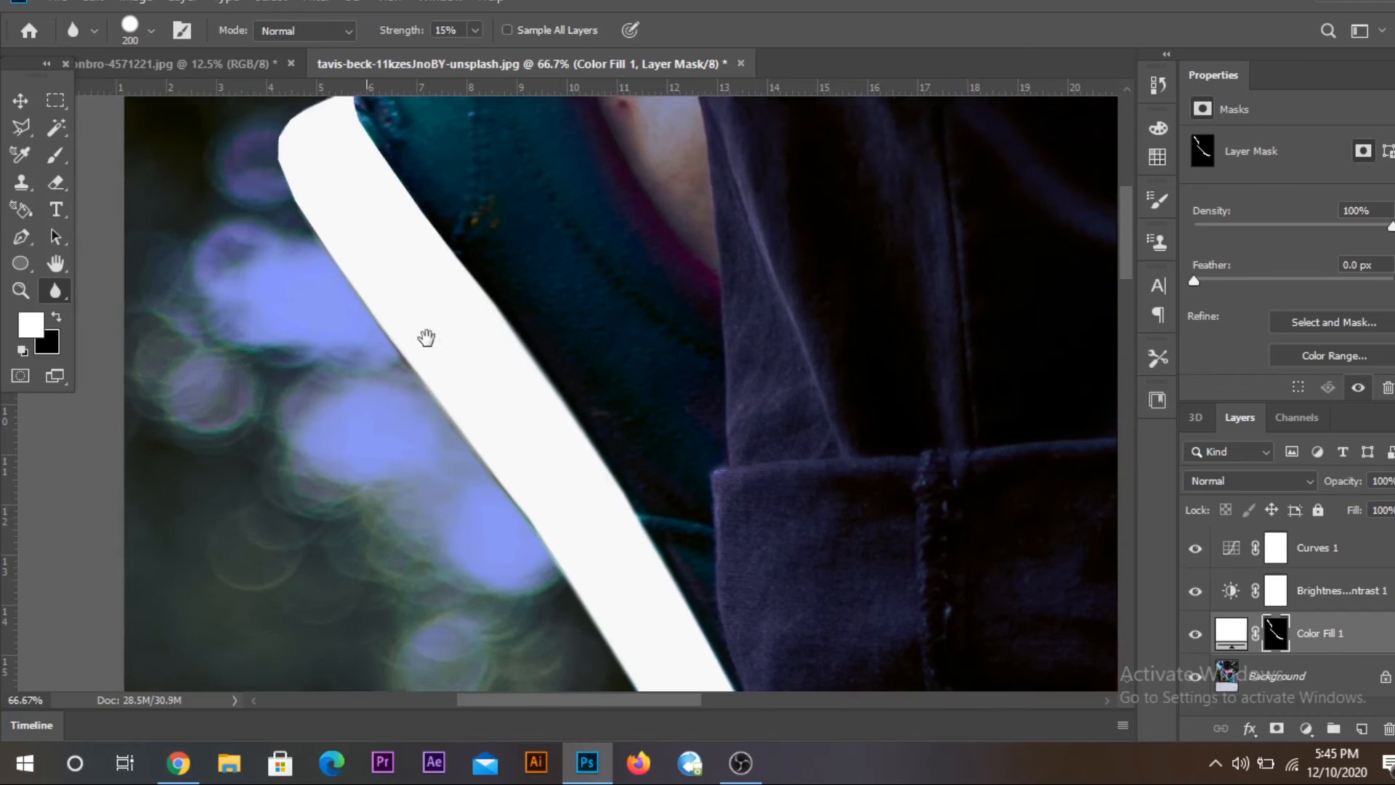
mouse_move(437, 234)
left_mouse_down()
mouse_move(284, 232)
mouse_move(320, 166)
left_mouse_up()
mouse_move(307, 165)
left_mouse_down()
mouse_move(306, 239)
mouse_move(388, 228)
left_mouse_up()
mouse_move(347, 384)
left_mouse_down()
mouse_move(305, 140)
mouse_move(480, 299)
mouse_move(621, 565)
left_mouse_up()
key("ctrl+minus")
key("ctrl+minus")
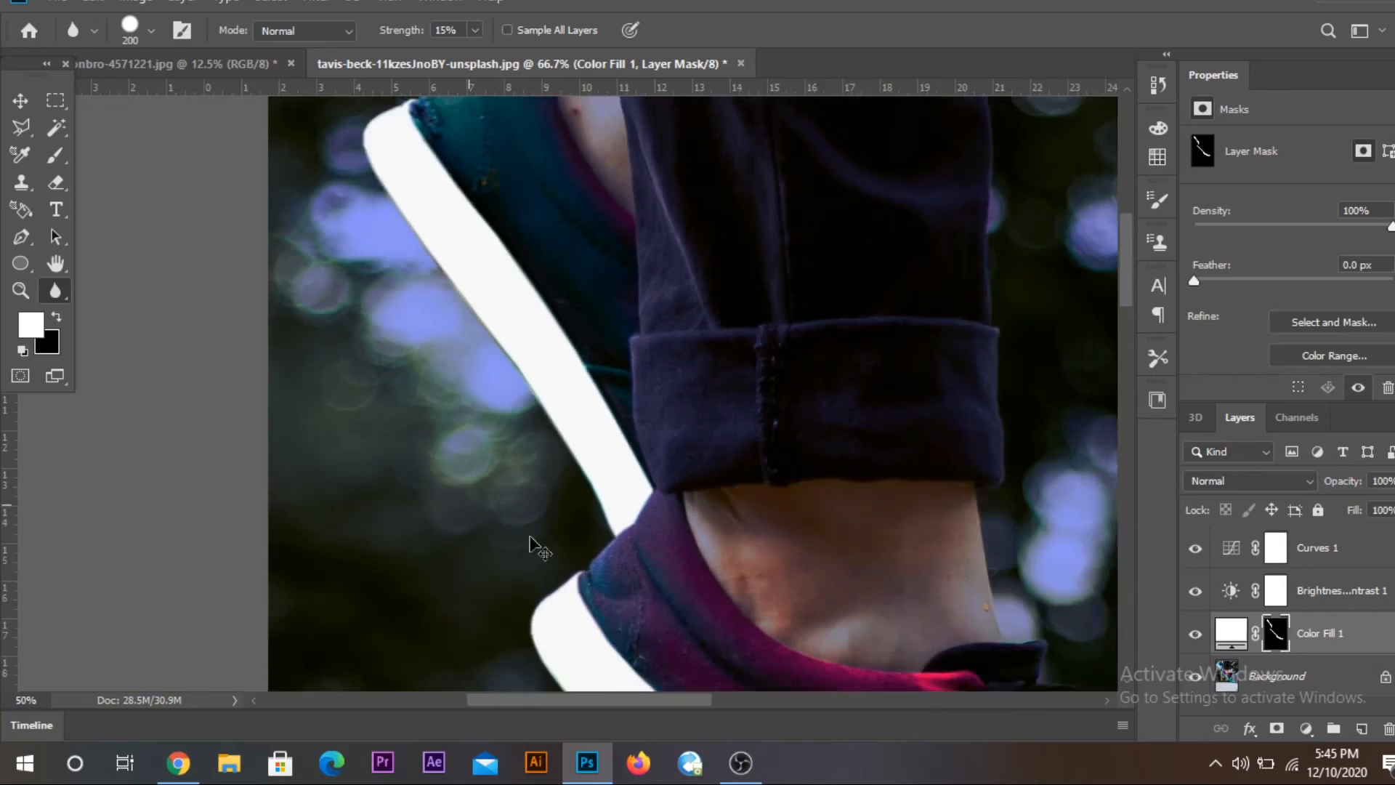
- Add an Outer Glow layer style to the Color Fill 1 layer
left_click_drag(535, 548, 496, 291)
left_click_drag(624, 594, 452, 256)
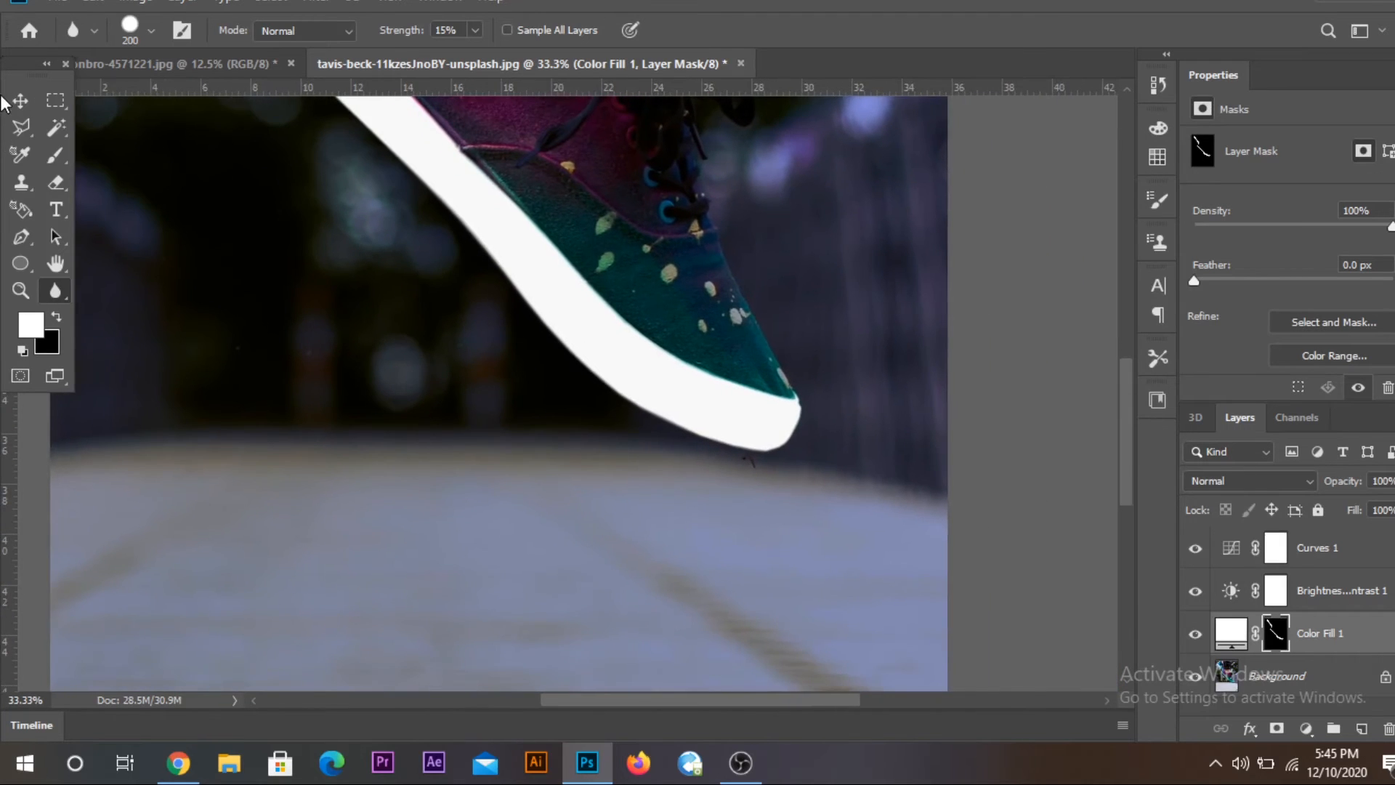
left_click(21, 101)
scroll(414, 445, "down", 3)
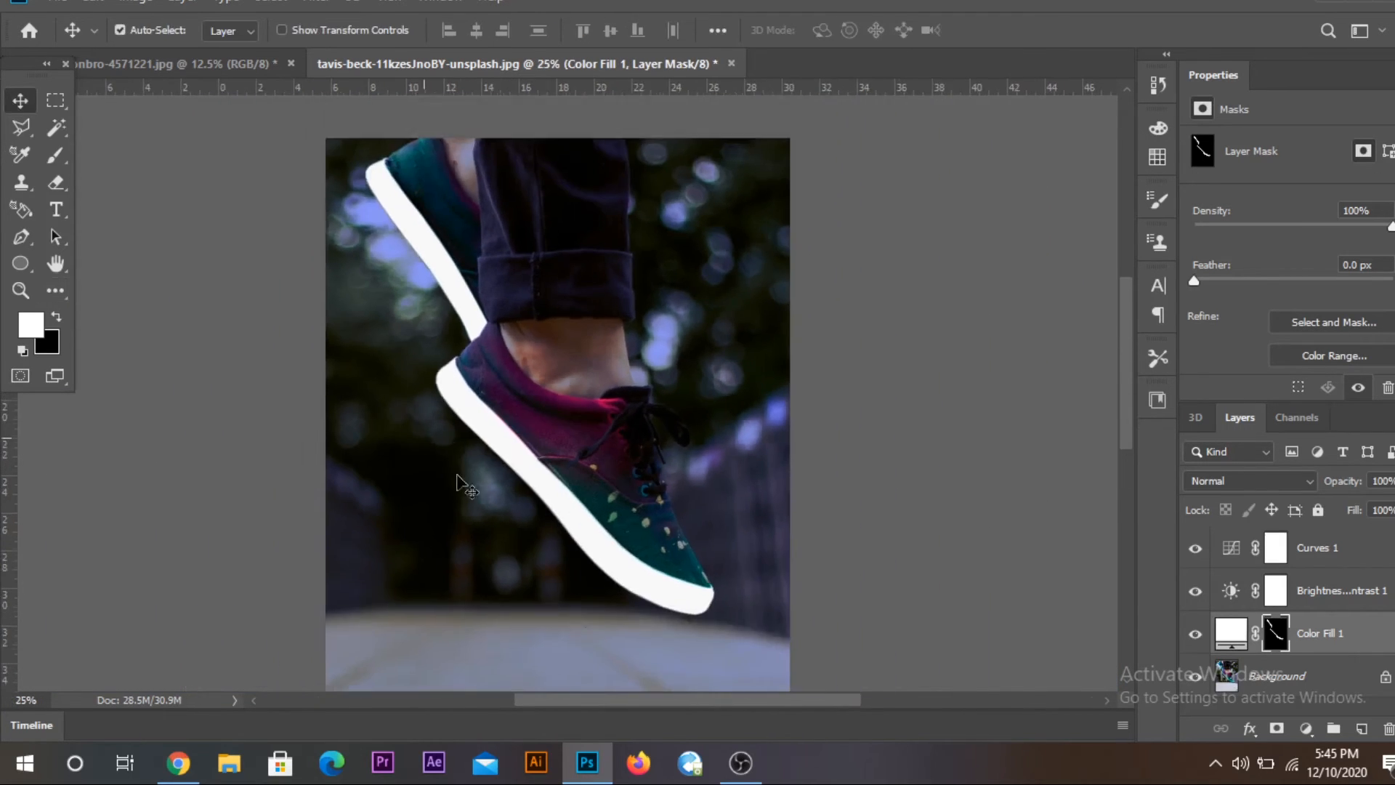
left_click_drag(776, 629, 771, 527)
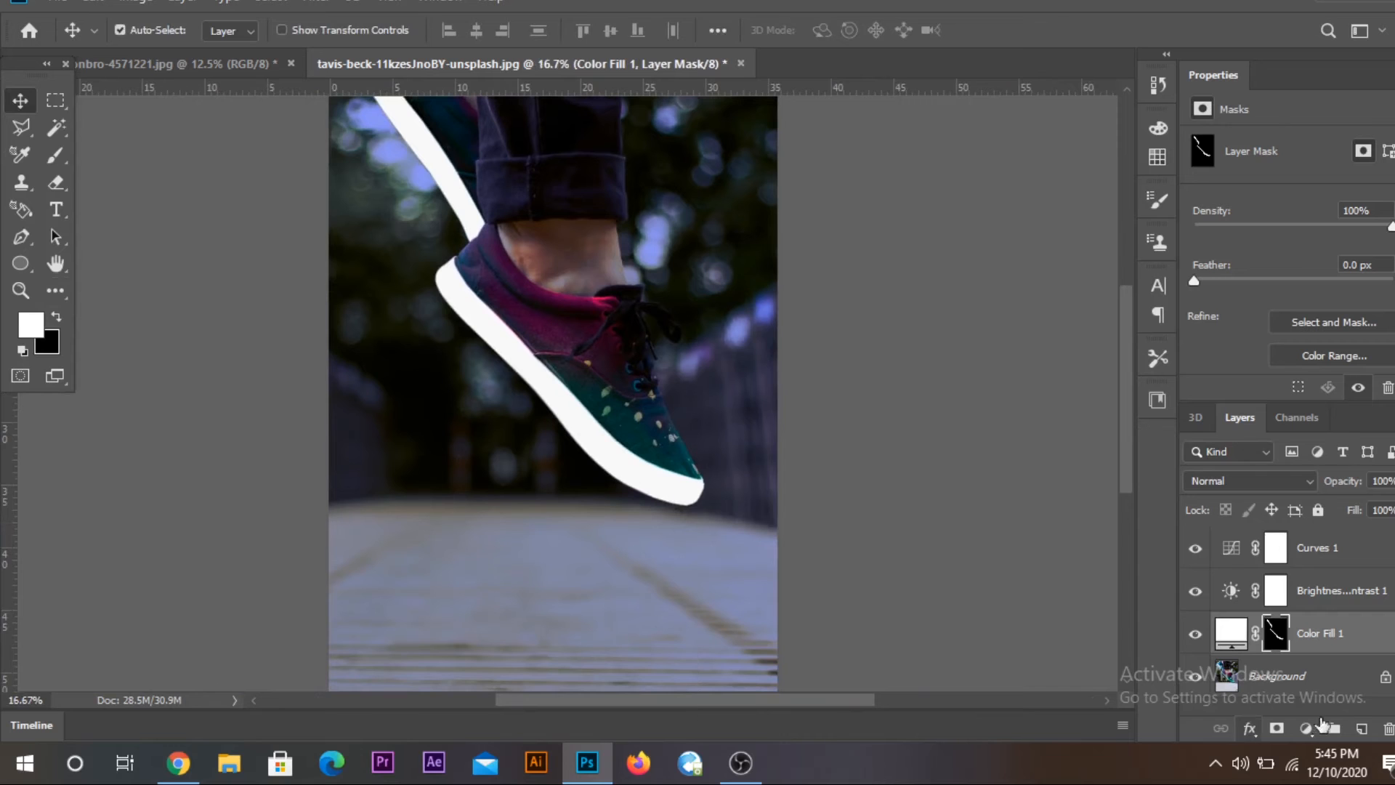
left_click(1305, 731)
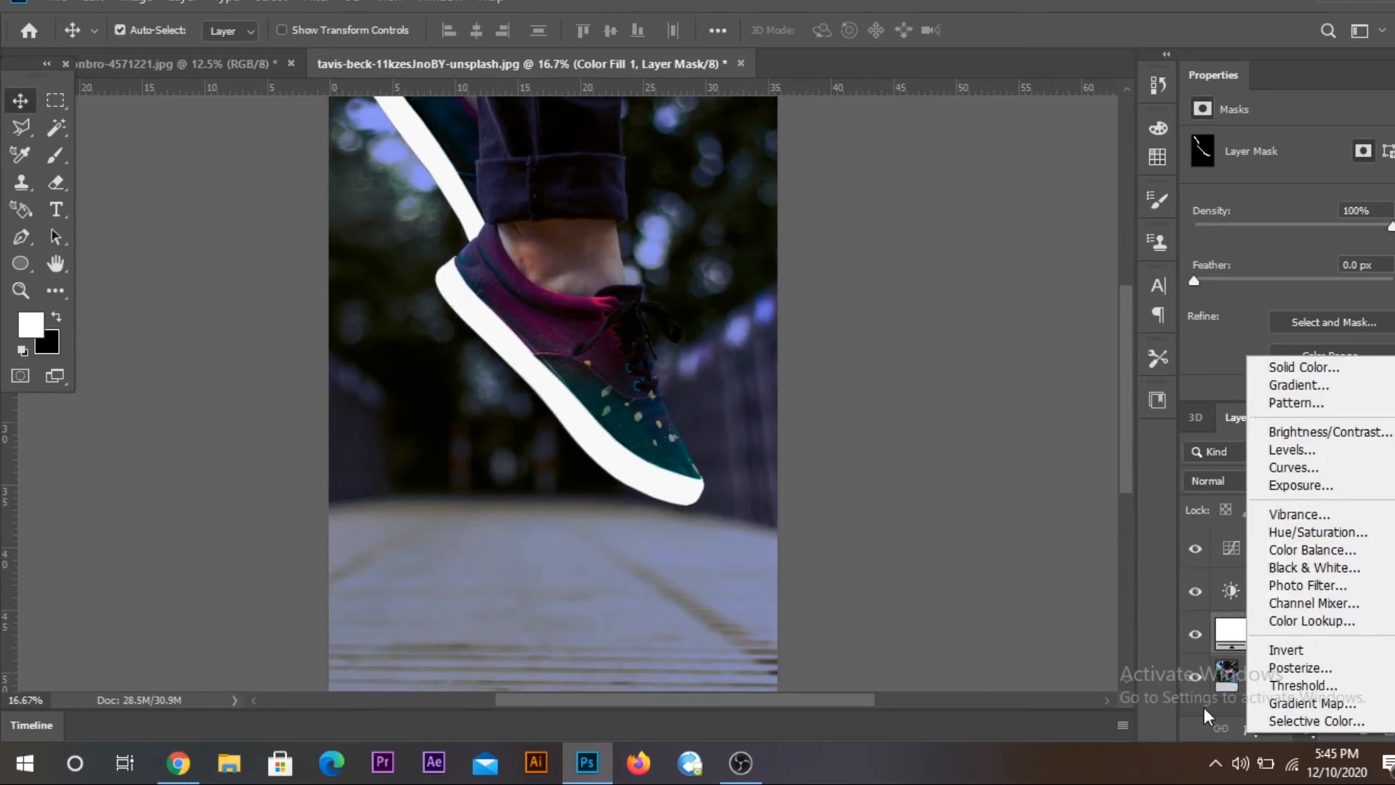
left_click(1205, 710)
left_click(1252, 729)
left_click(1267, 698)
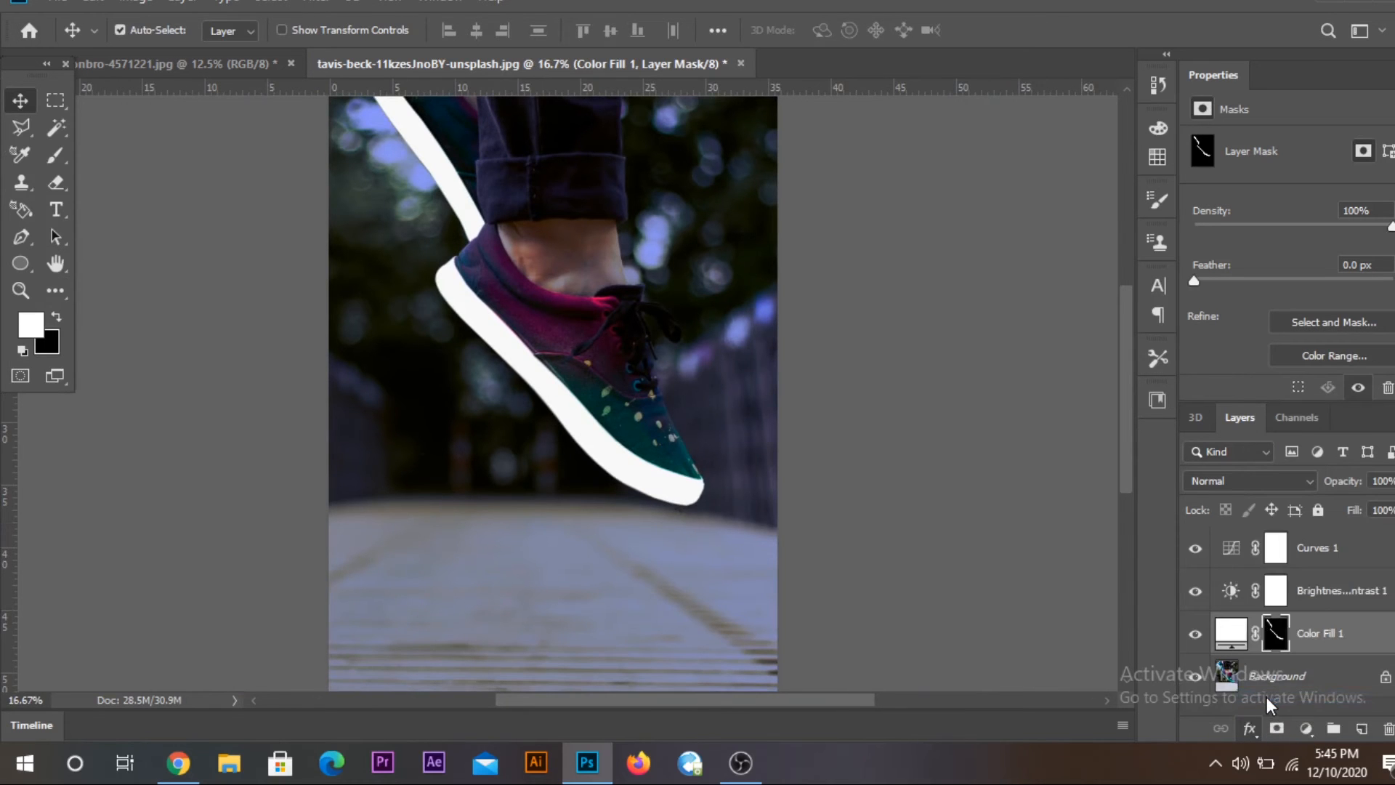
left_click_drag(821, 240, 904, 211)
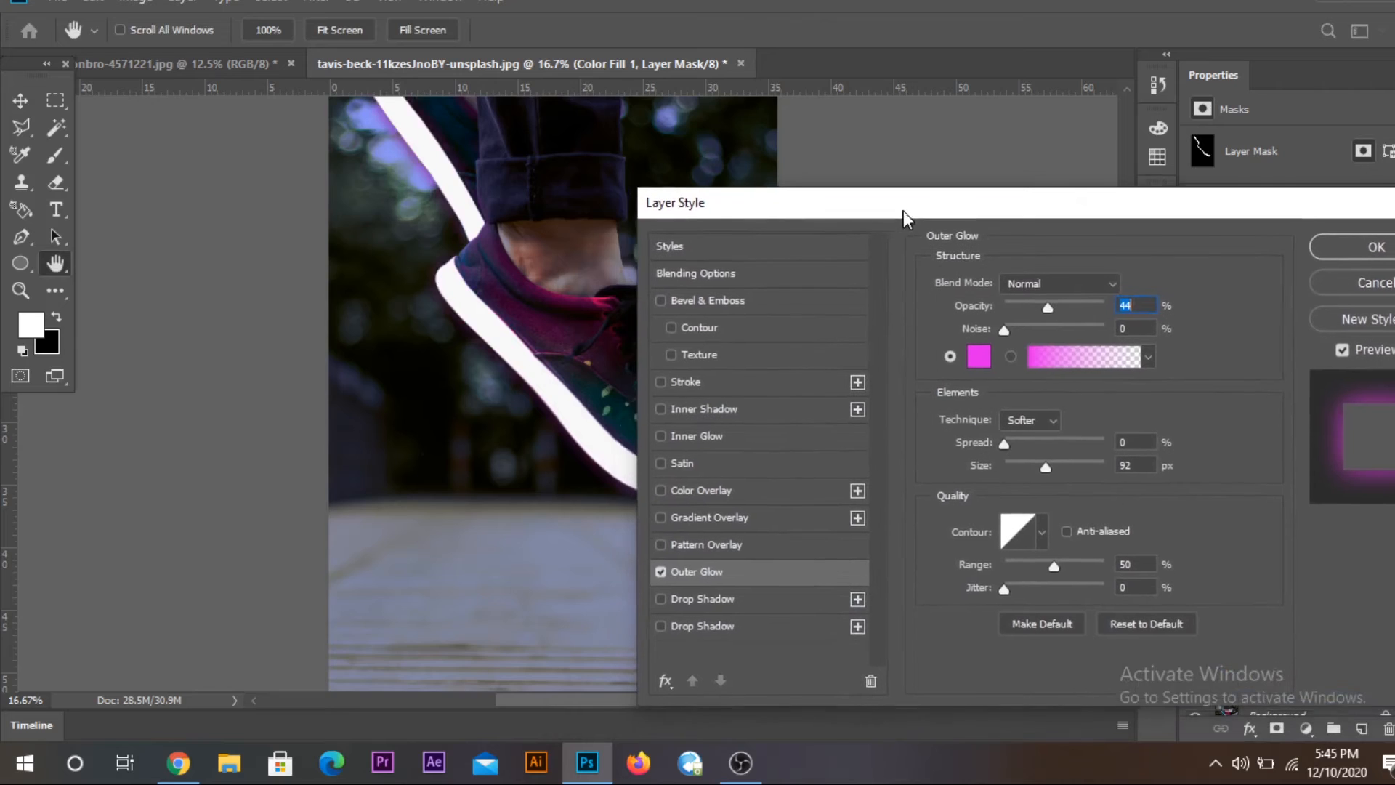
key("ctrl+plus")
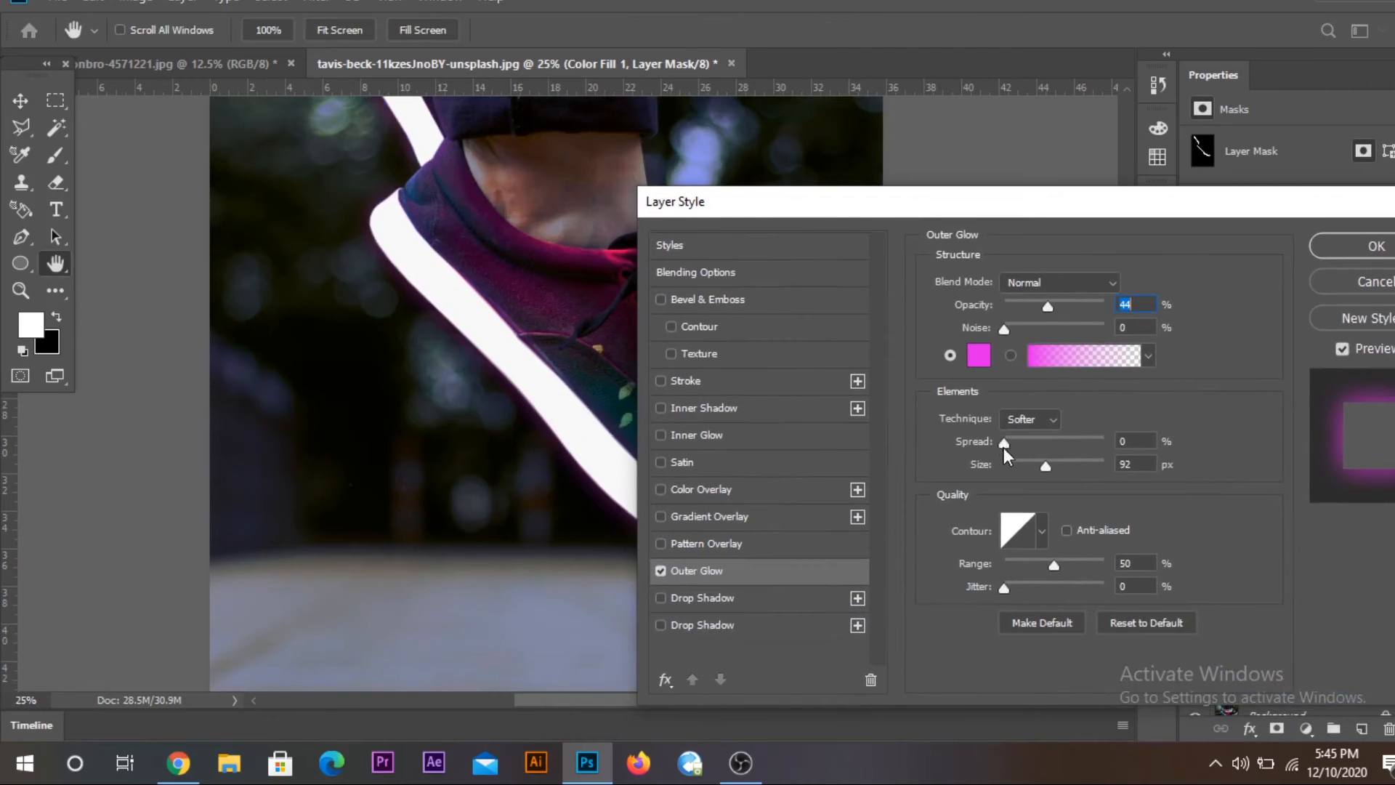
- Set the magenta outer glow to 103 px size, 49% opacity and 7% spread
left_click_drag(1042, 468, 1042, 465)
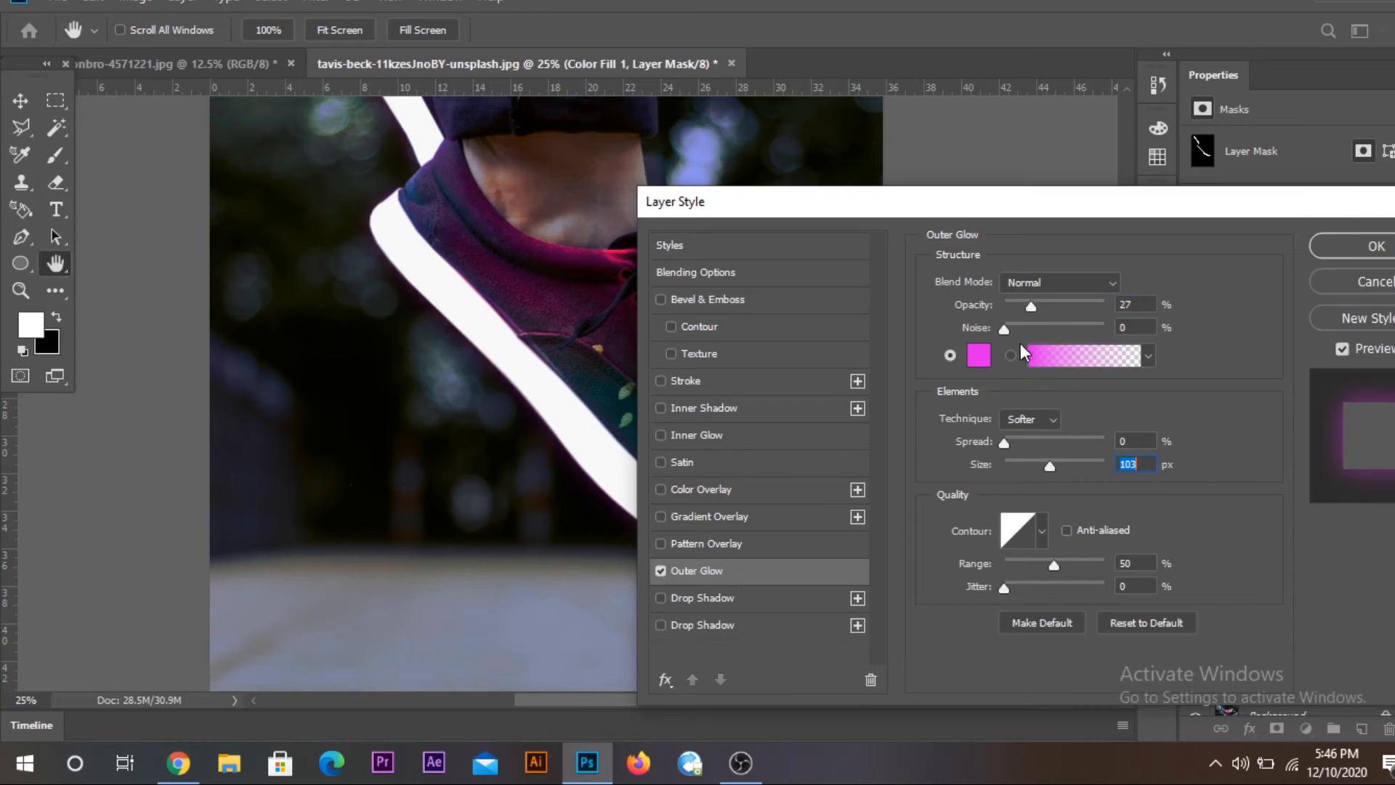
left_click_drag(1031, 306, 1054, 302)
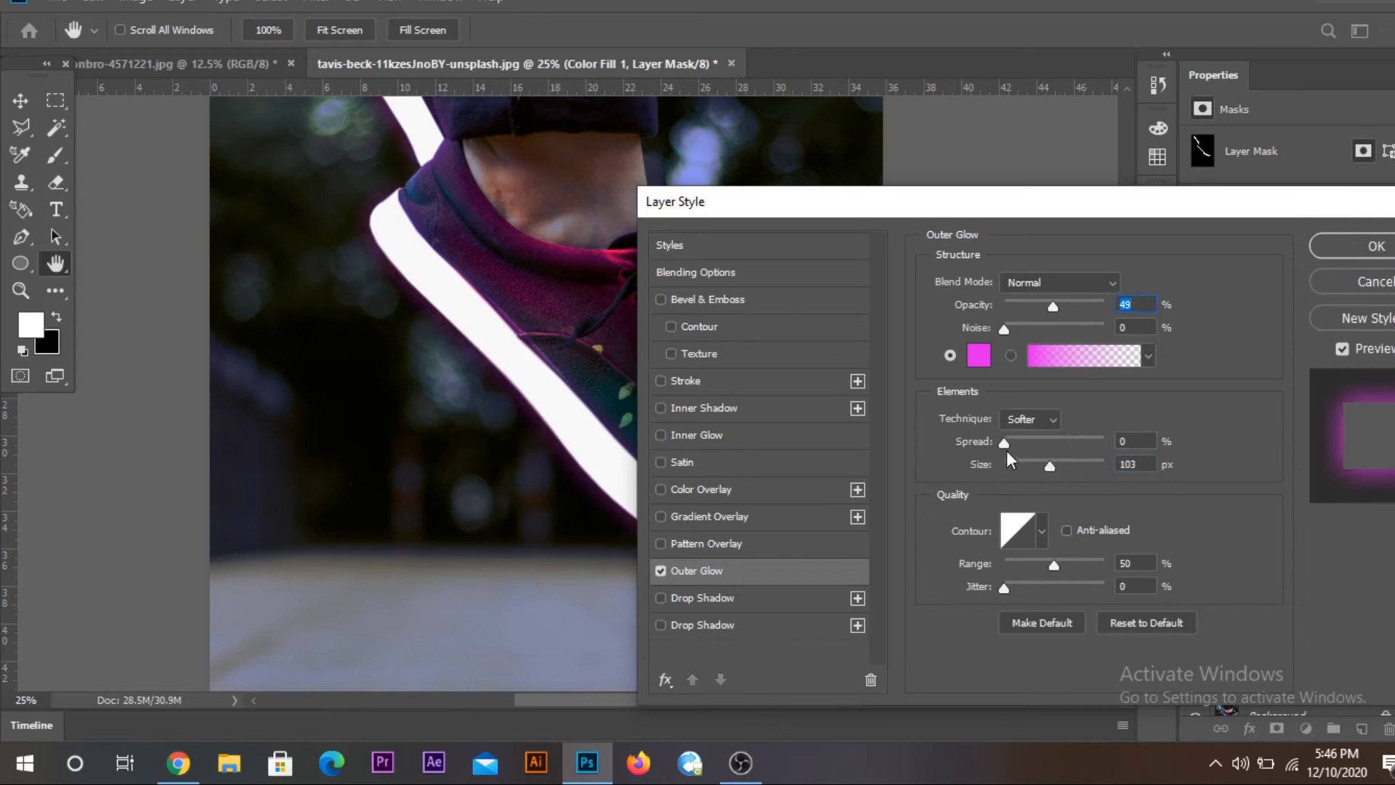
left_click_drag(1004, 442, 1015, 436)
- Enable a magenta Inner Glow on the soles, set to 7% opacity and 49 px size, sourced from the edge
left_click(661, 435)
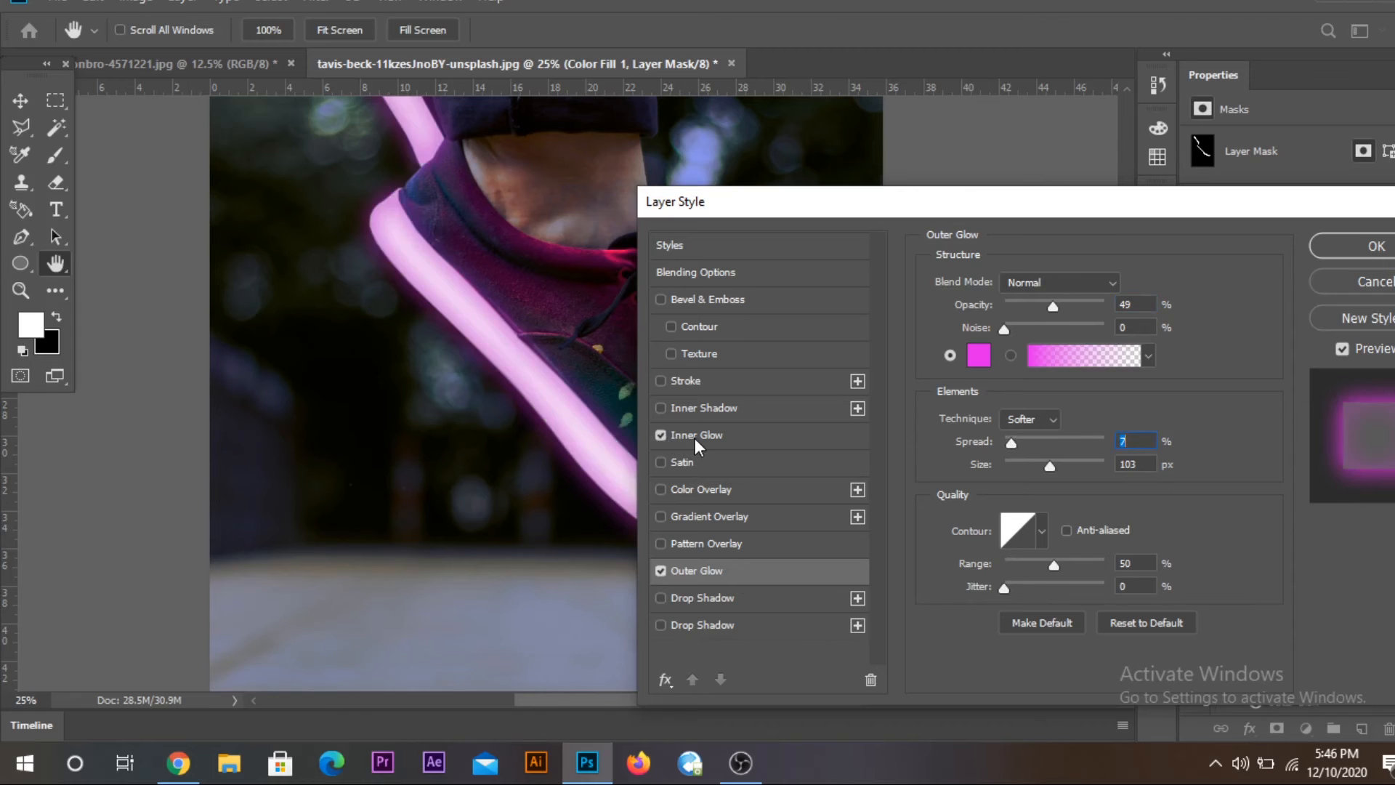
left_click(697, 436)
left_click_drag(1054, 485, 1030, 494)
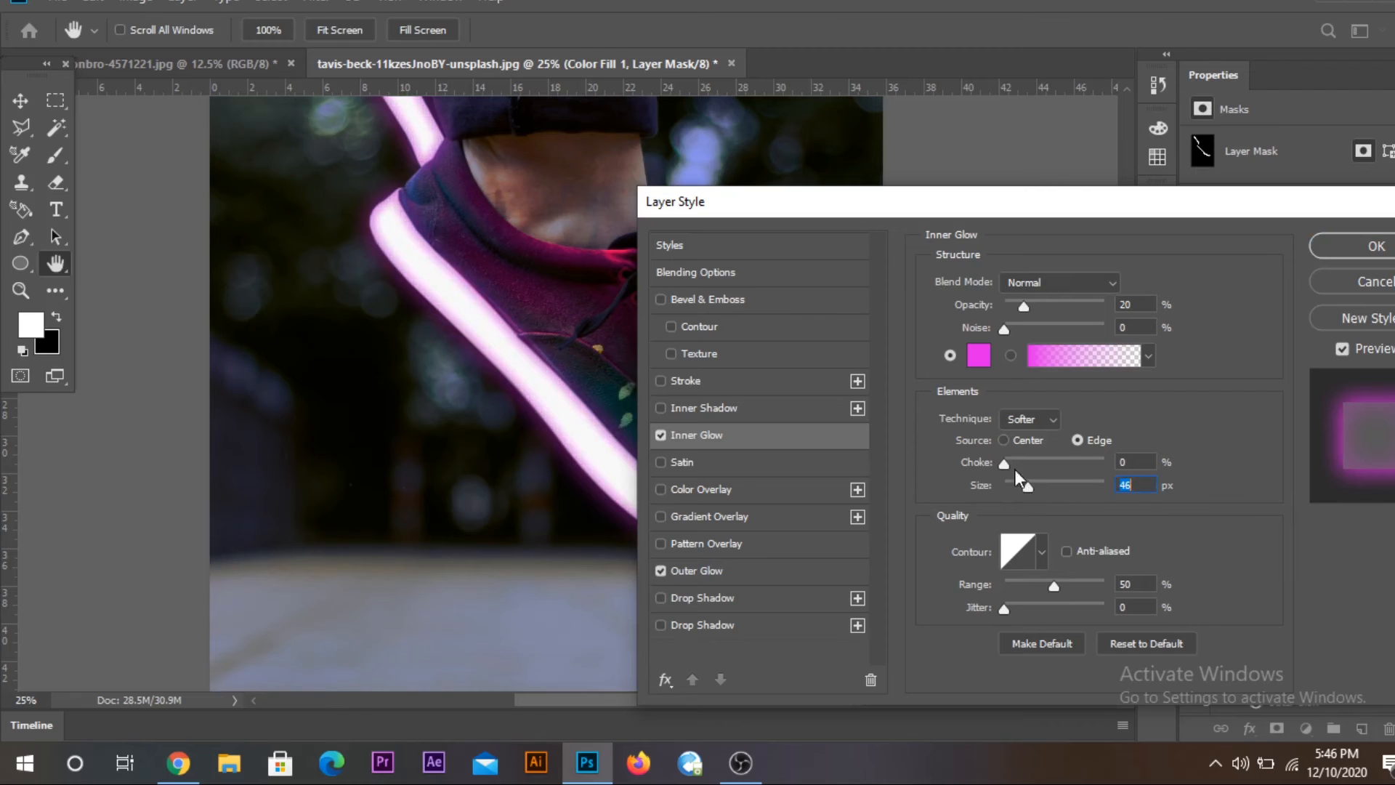
mouse_move(1026, 311)
left_mouse_down()
mouse_move(1049, 311)
mouse_move(1009, 317)
left_mouse_up()
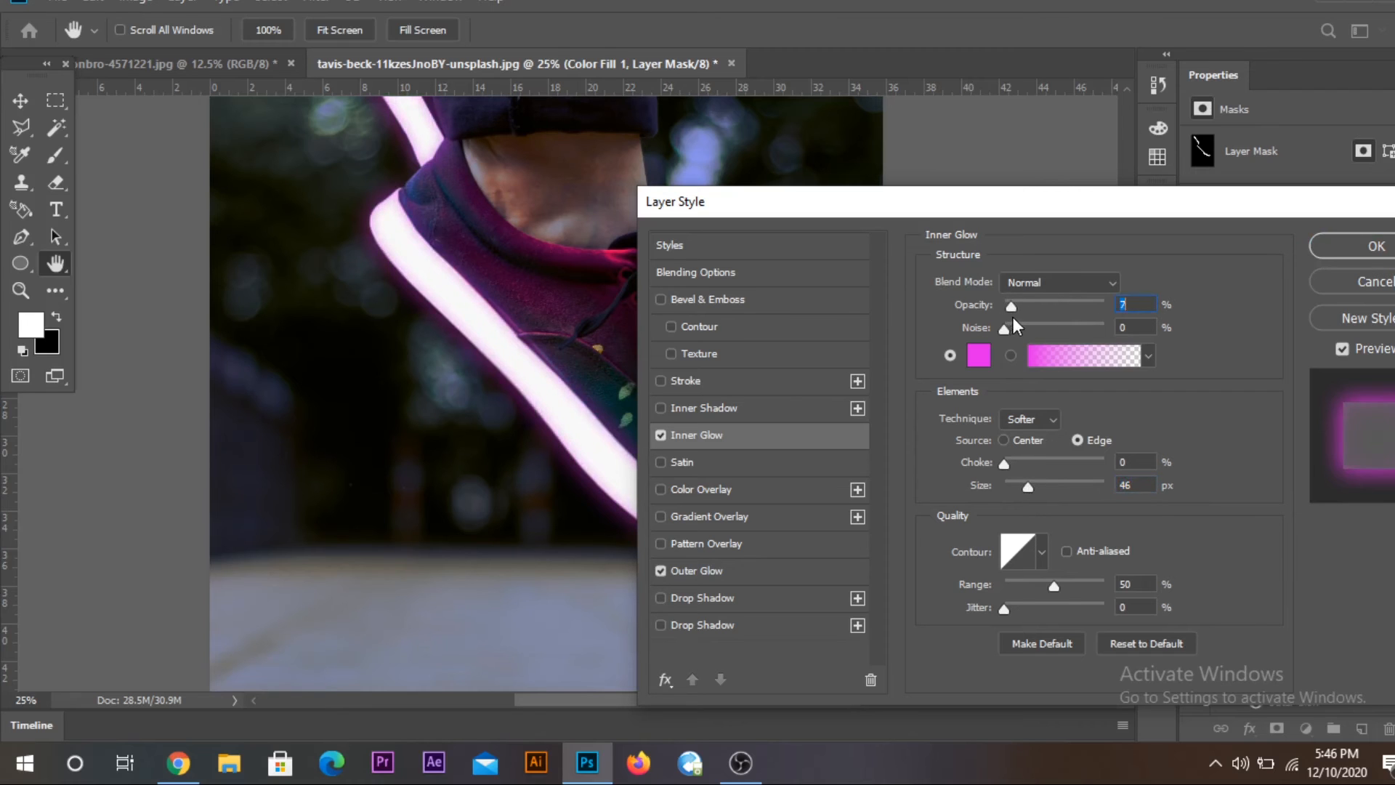
left_click(1023, 490)
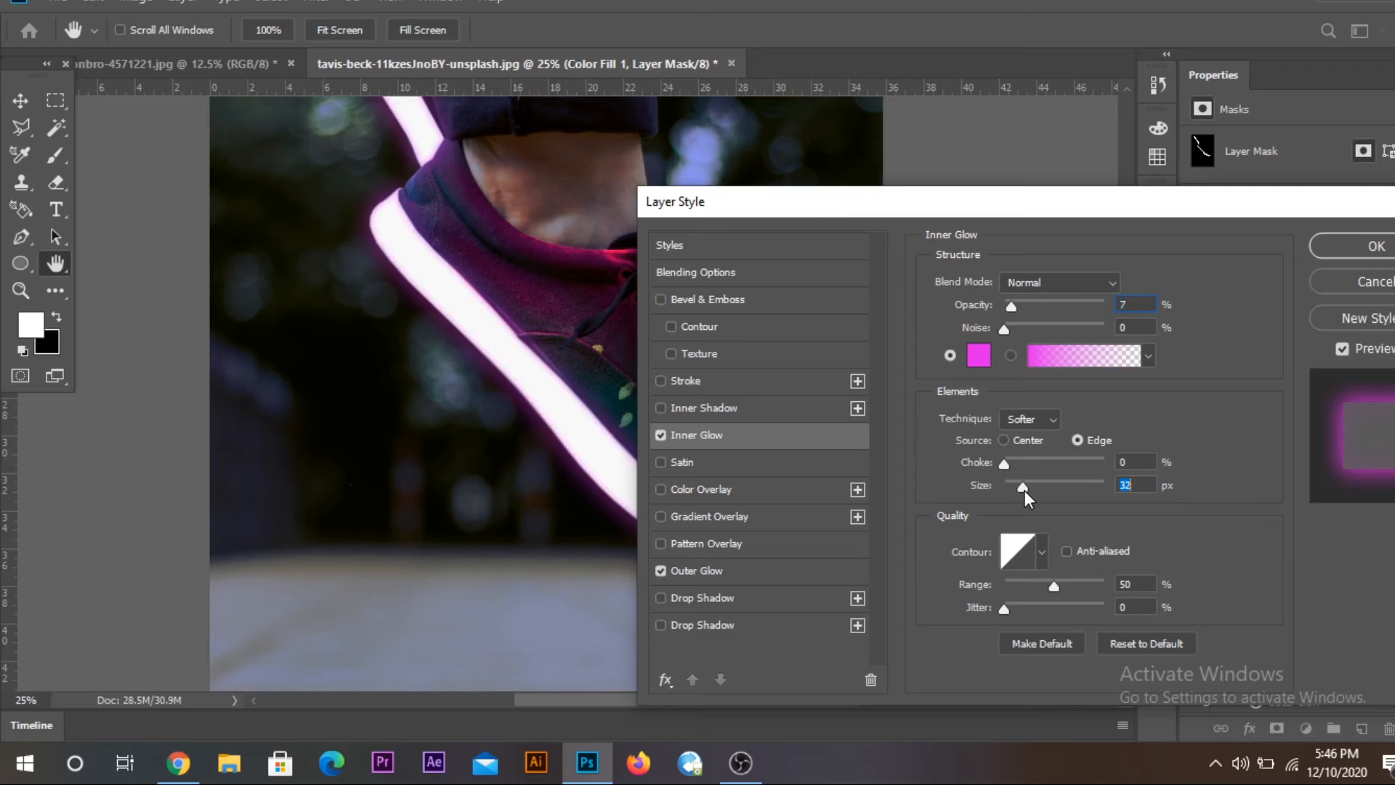
left_click_drag(1031, 490, 1031, 490)
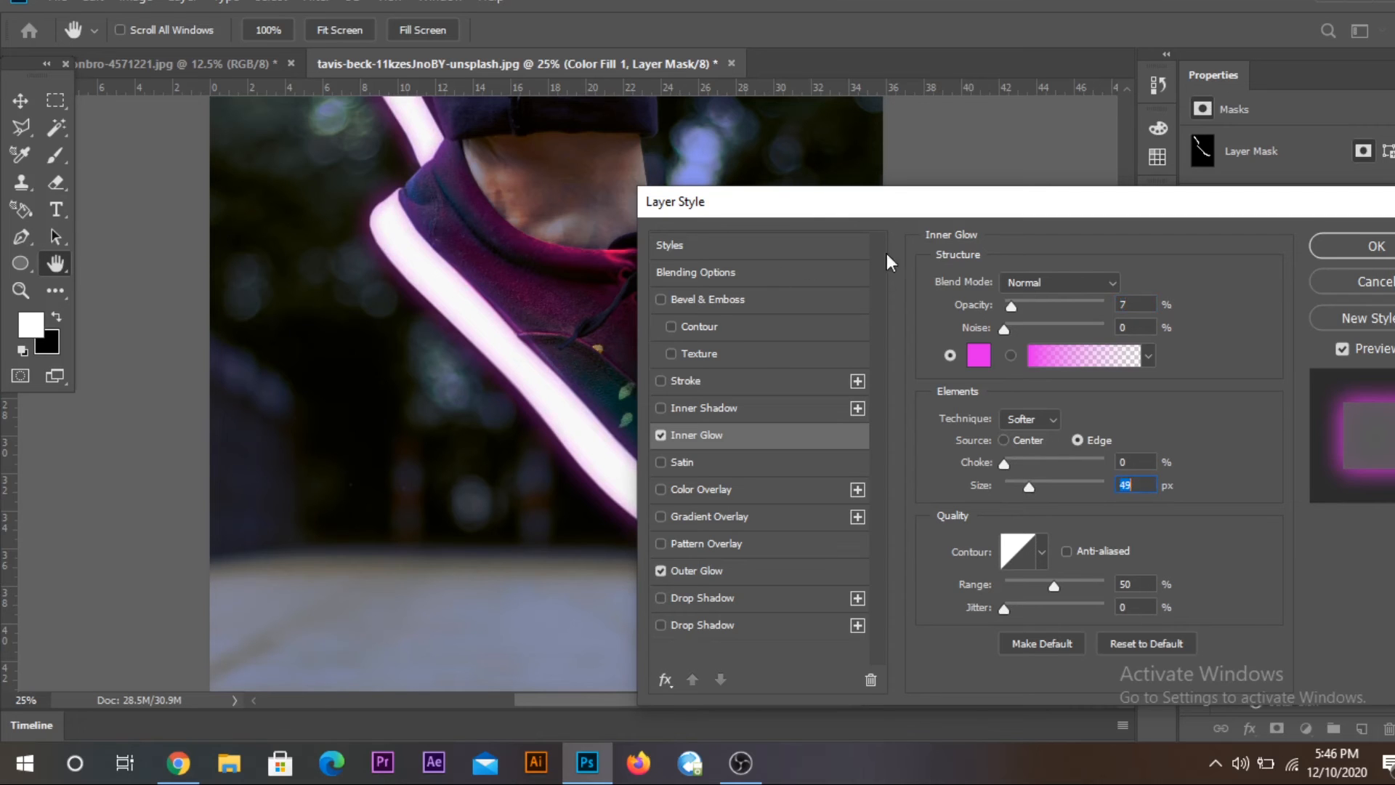
left_click_drag(1007, 330, 1013, 334)
- Enable a magenta Inner Shadow with 15% opacity and 9 px size, and apply the layer styles
left_click(716, 409)
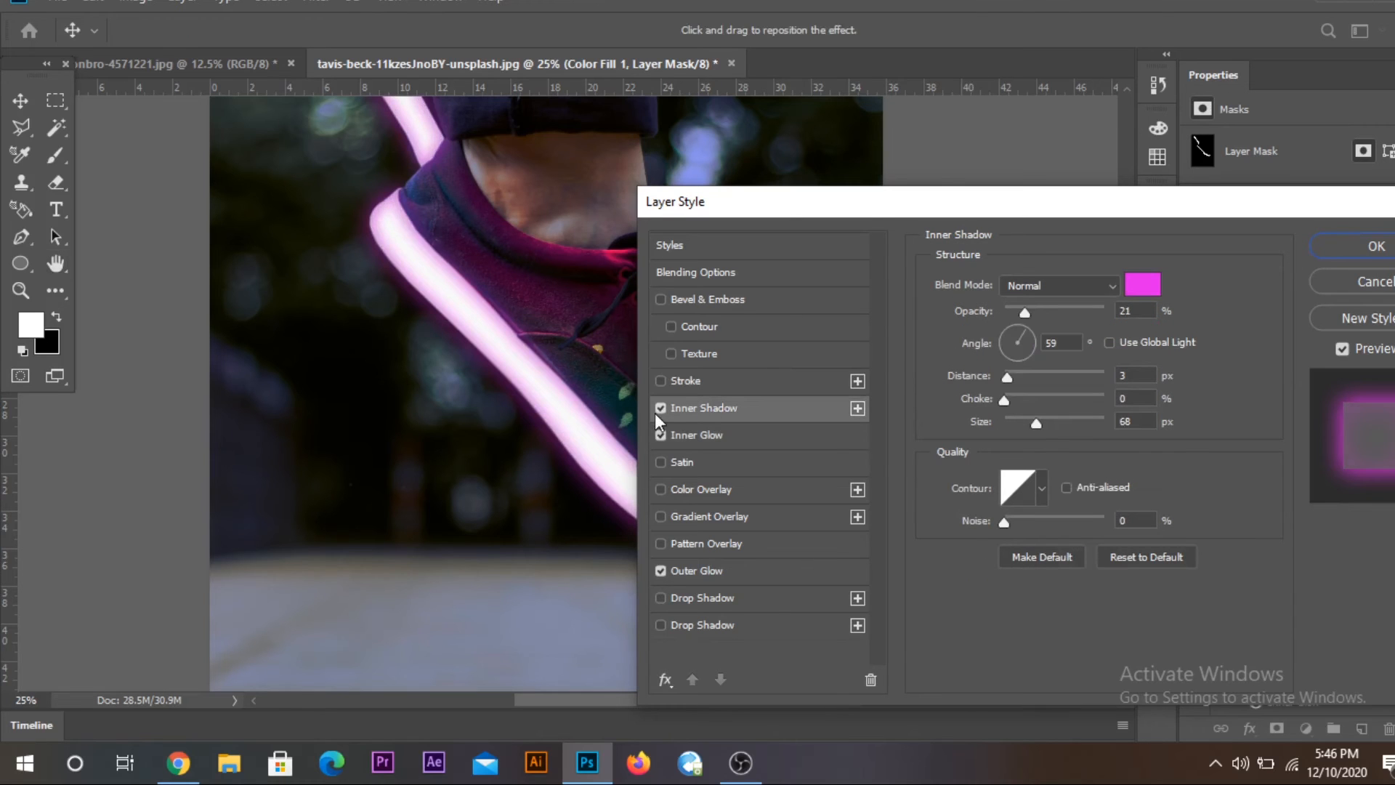
left_click_drag(936, 202, 984, 233)
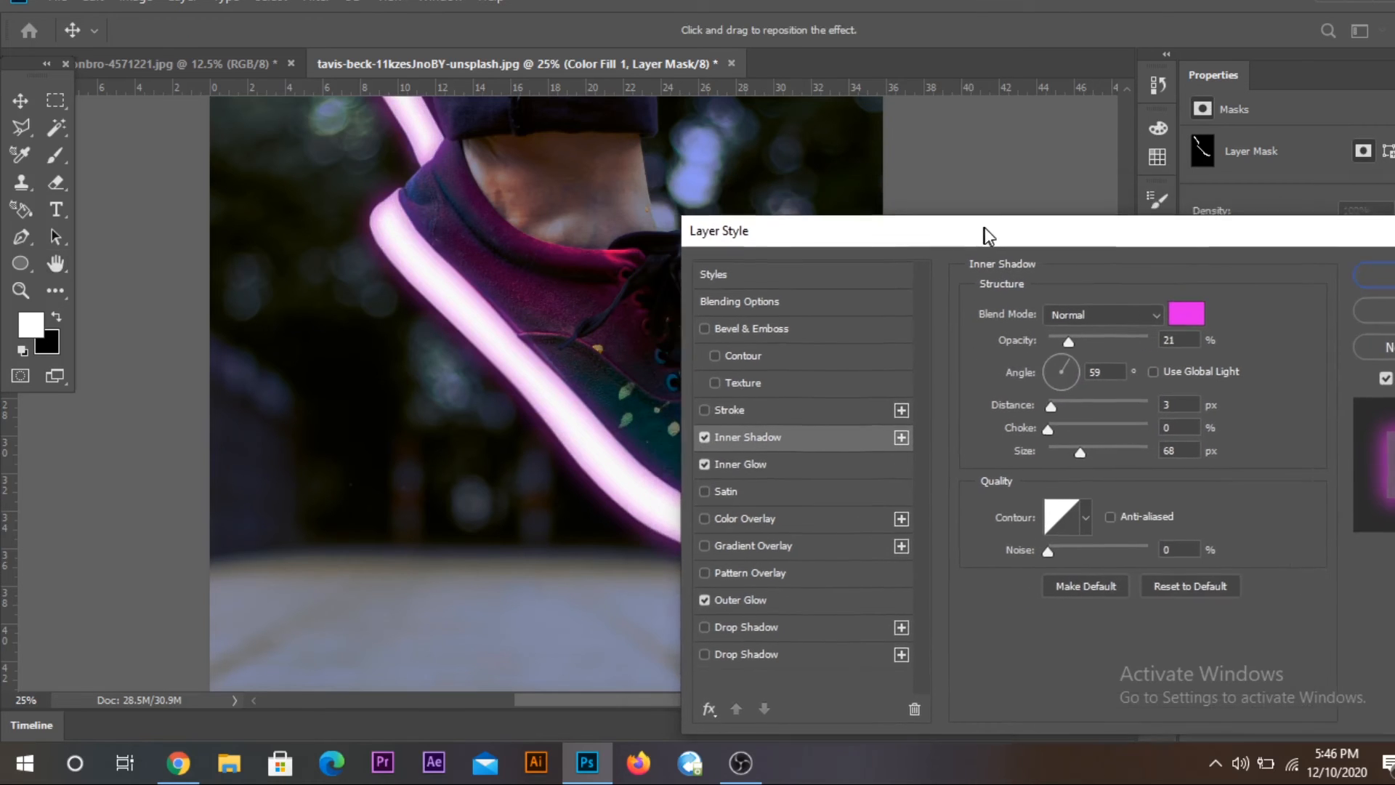
left_click(1071, 346)
left_click_drag(1088, 456, 1062, 462)
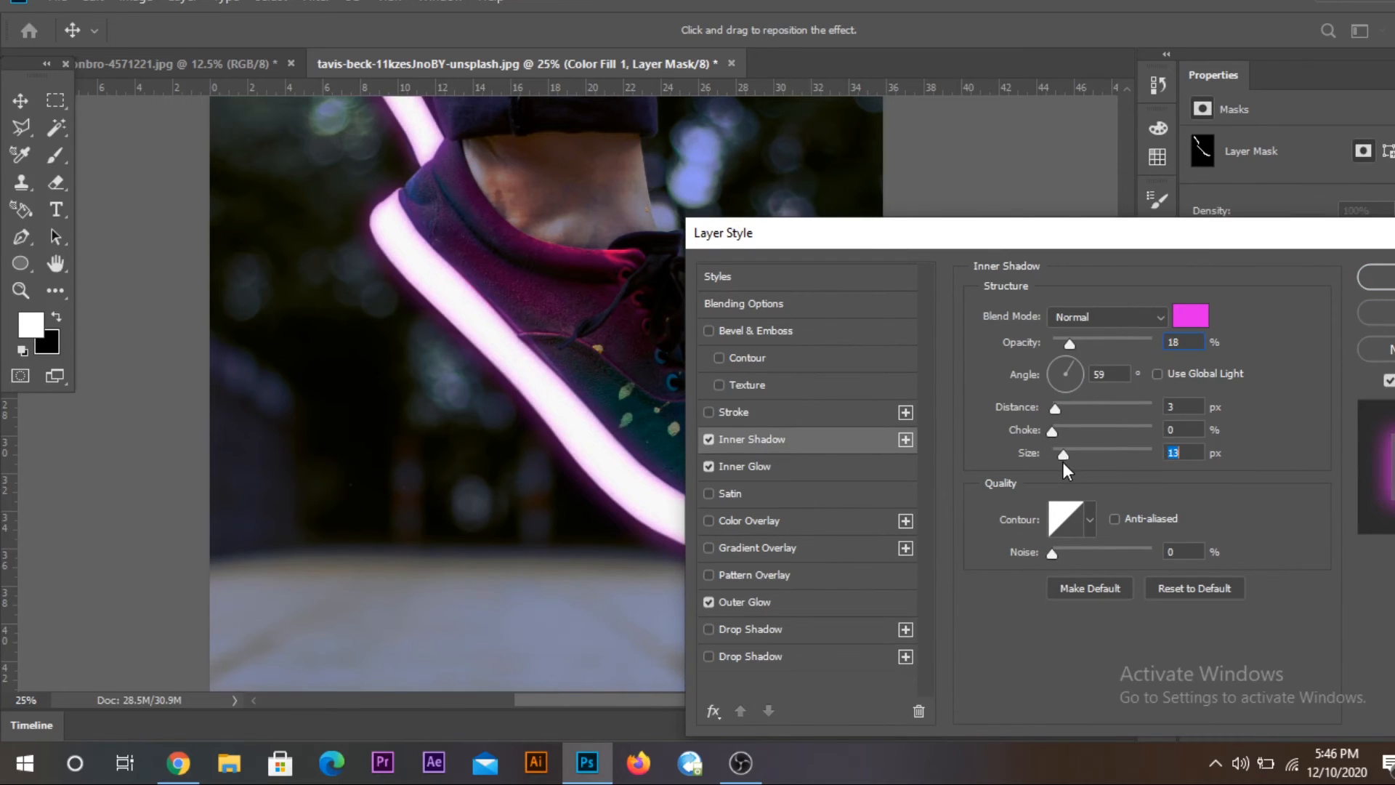
left_click(1065, 344)
left_click_drag(1036, 234, 1026, 324)
key("ctrl+minus")
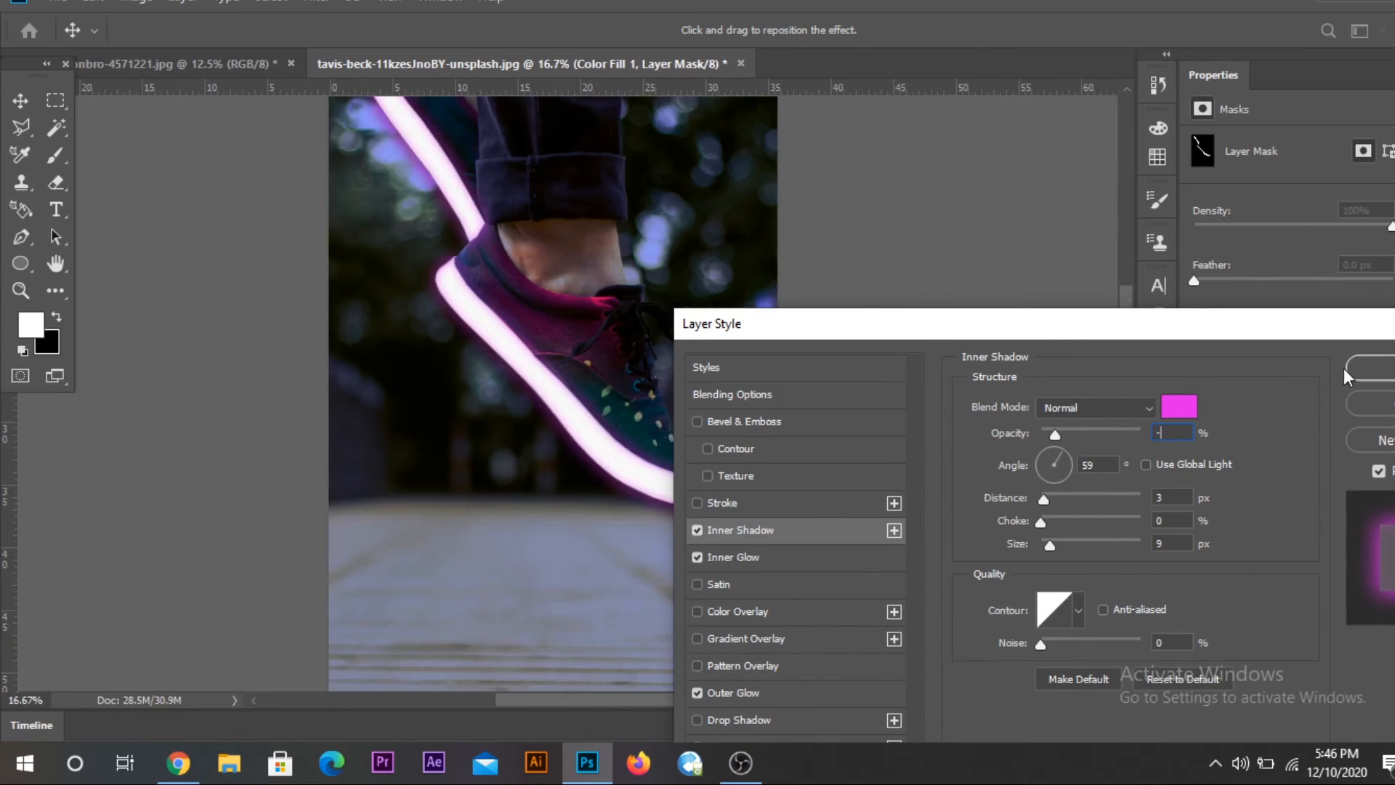
left_click(1349, 369)
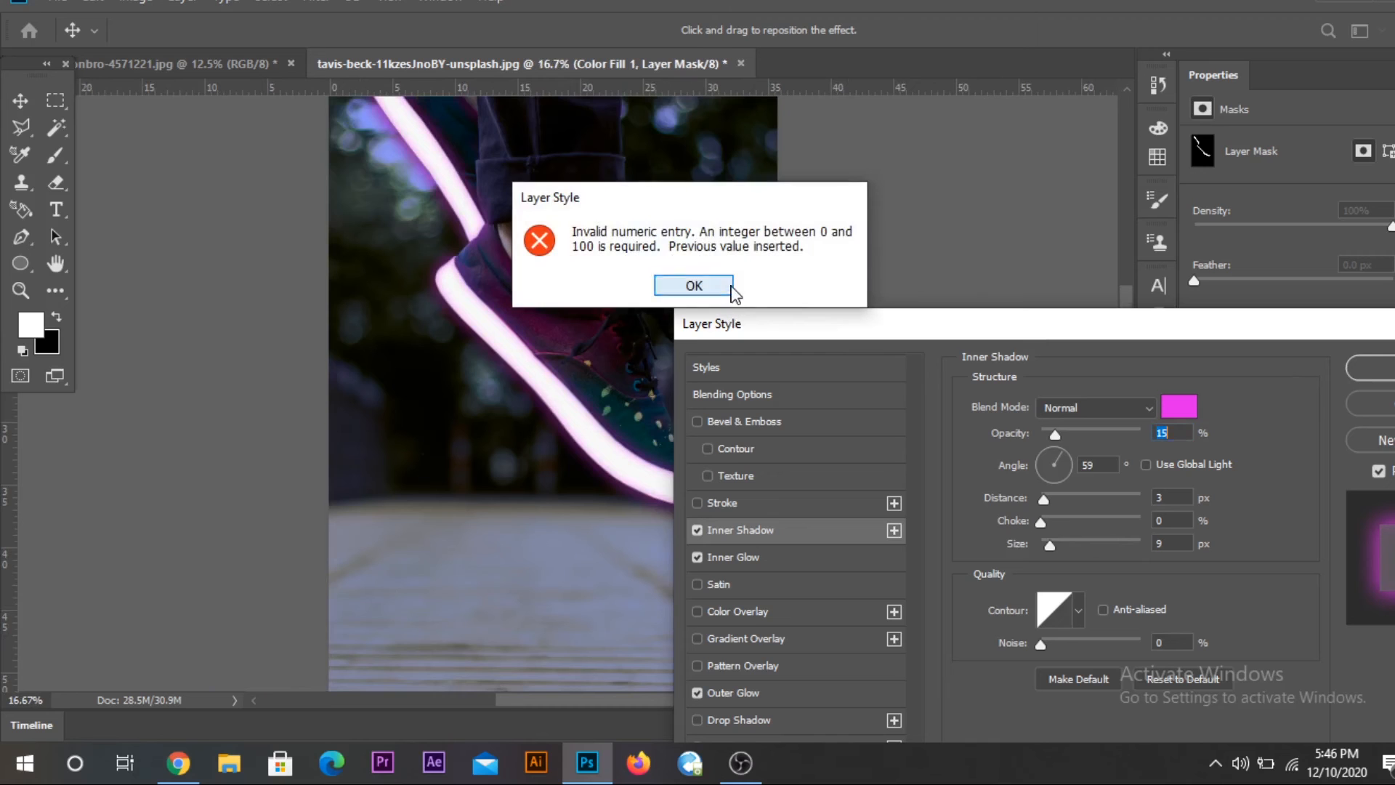
left_click(694, 286)
left_click(1349, 368)
- Compare the full photo with the glowing Color Fill 1 layer hidden and shown
key("ctrl+minus")
key("ctrl+minus")
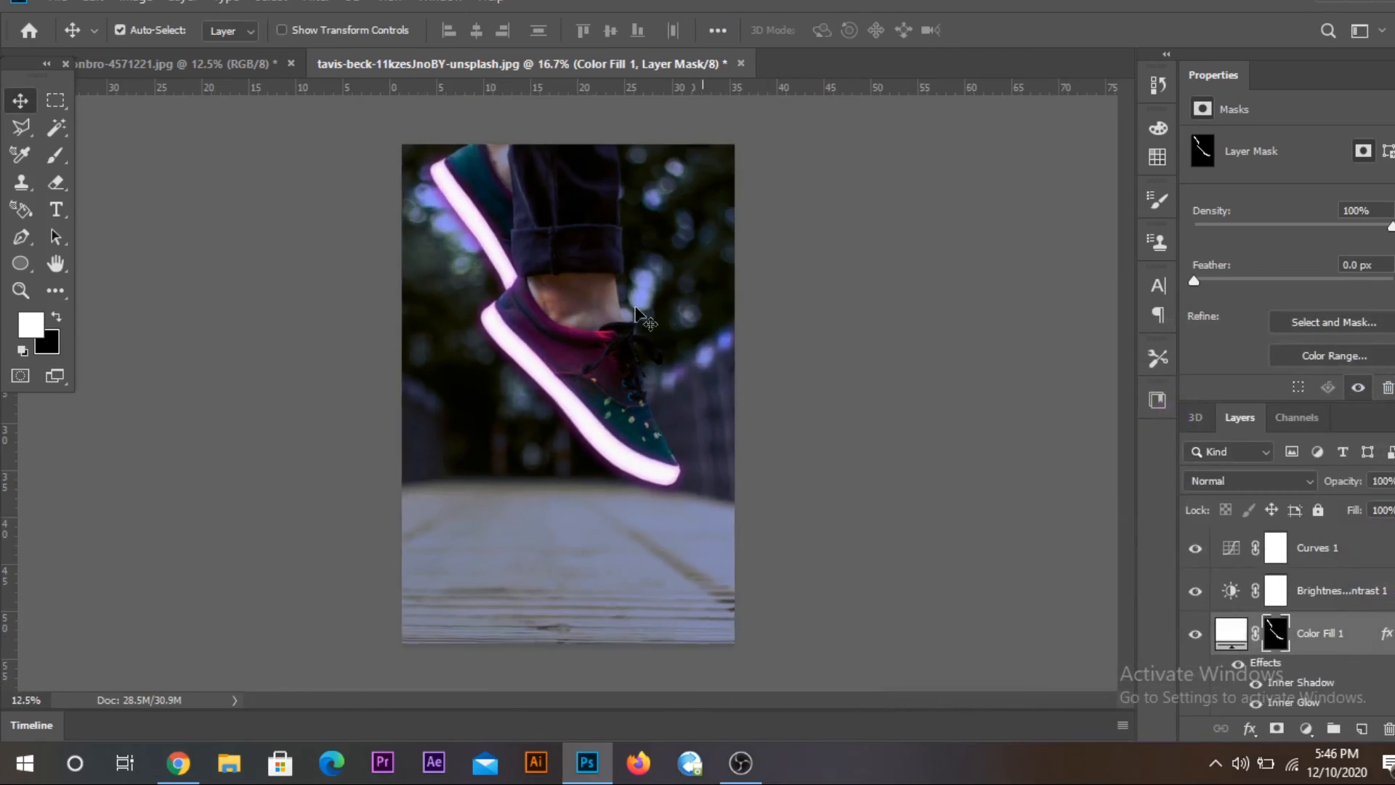
key("ctrl+plus")
left_click(1194, 635)
left_click(1194, 634)
left_click(1194, 635)
left_click(1194, 634)
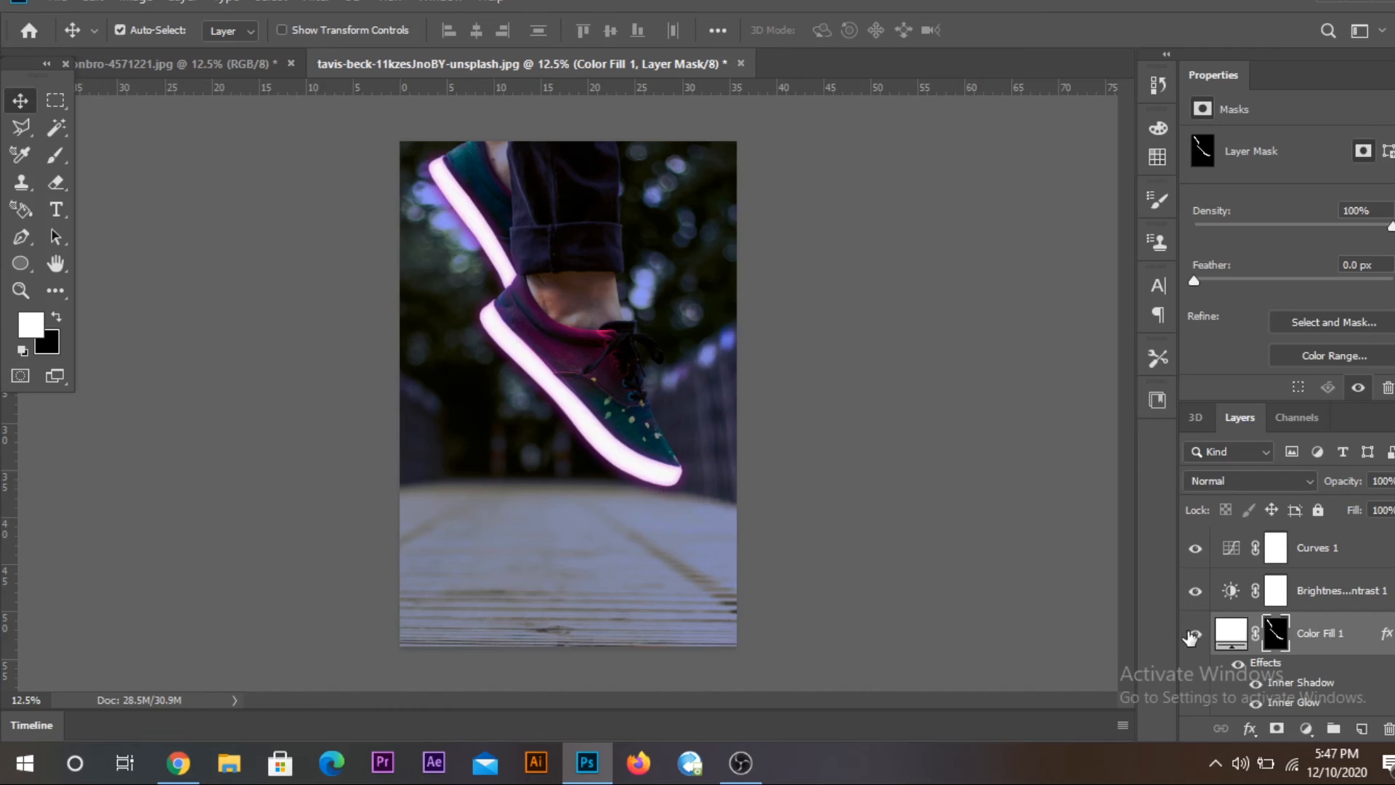
- Add a new layer above Color Fill 1, choose the glow's magenta for the brush, and set the layer's blend mode to Color Dodge
key("ctrl+plus")
key("ctrl+plus")
left_click_drag(636, 639, 586, 446)
left_click_drag(777, 566, 757, 604)
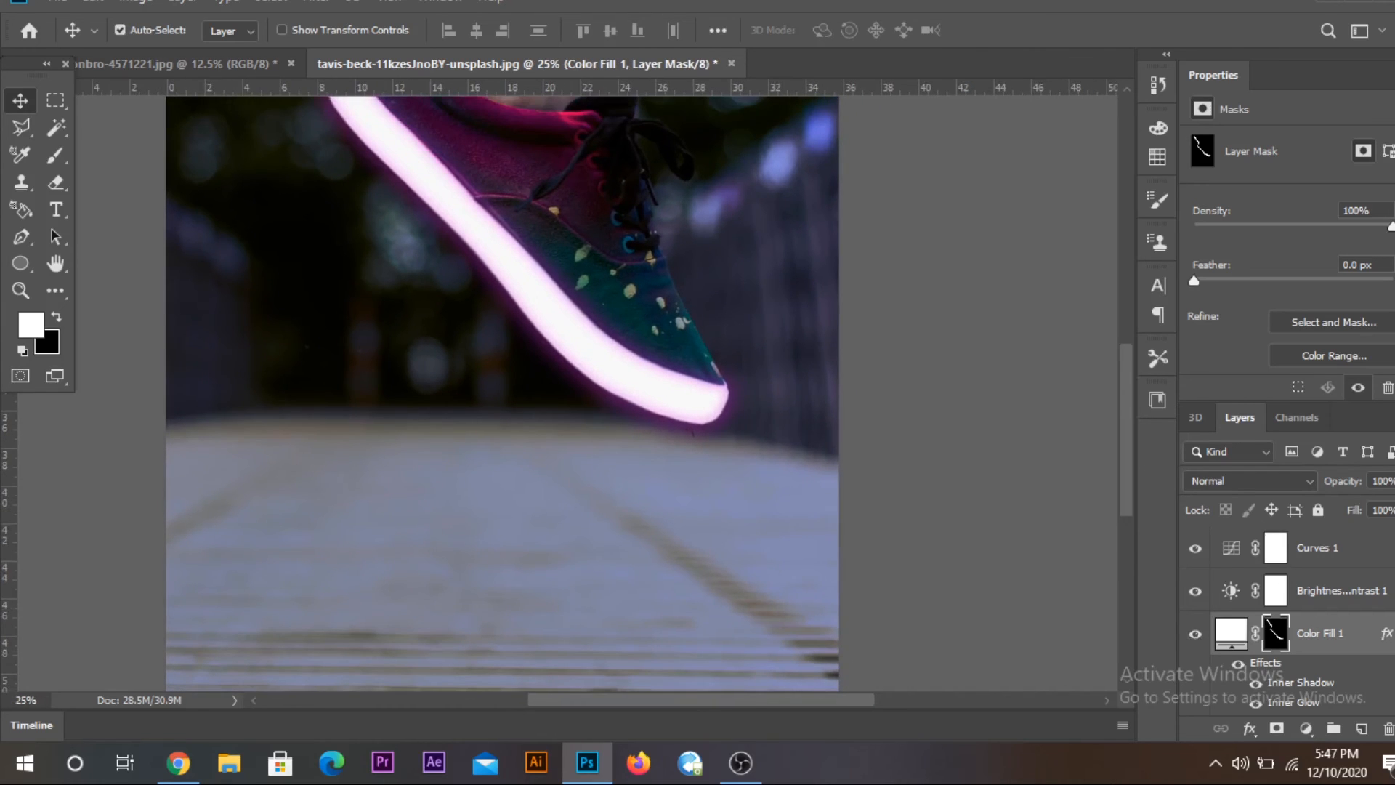
left_click(1362, 729)
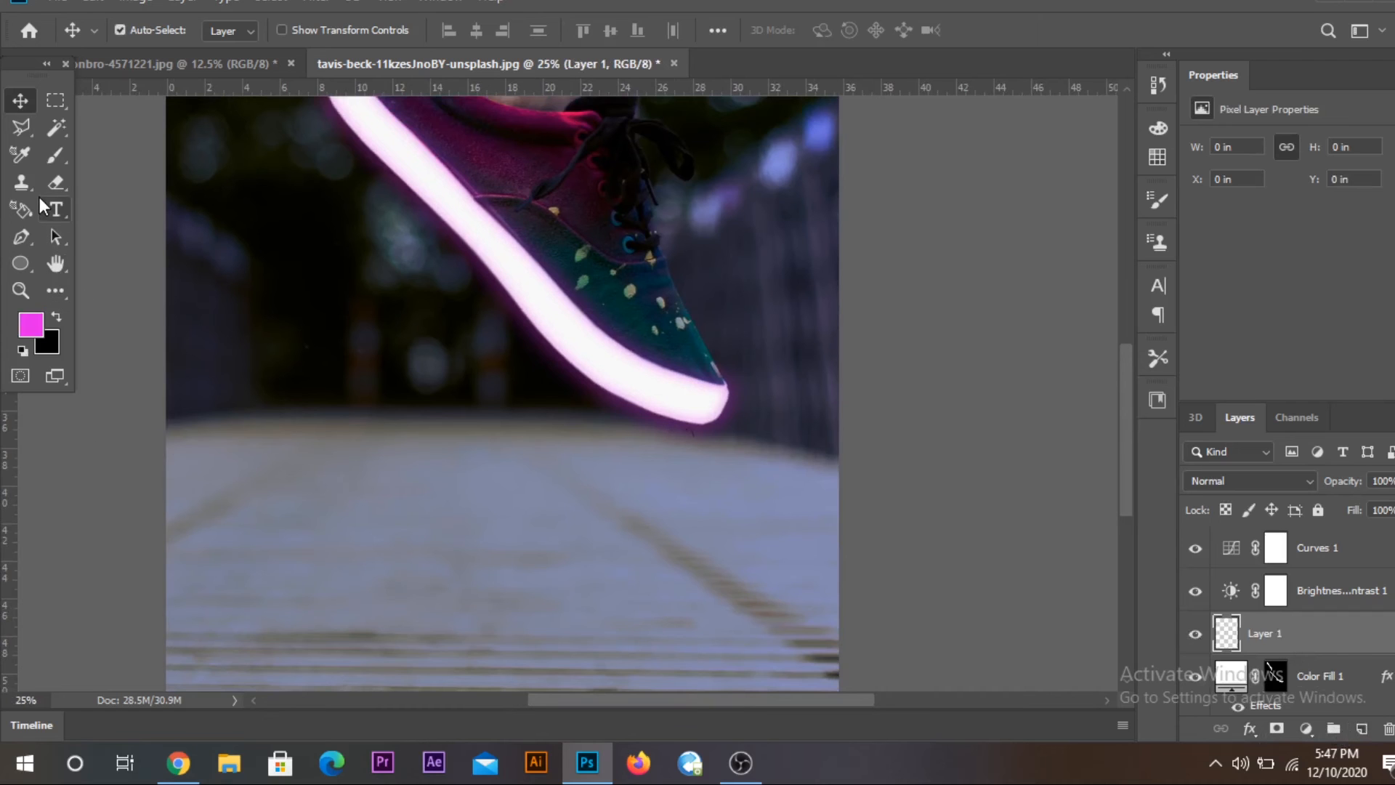
key("g")
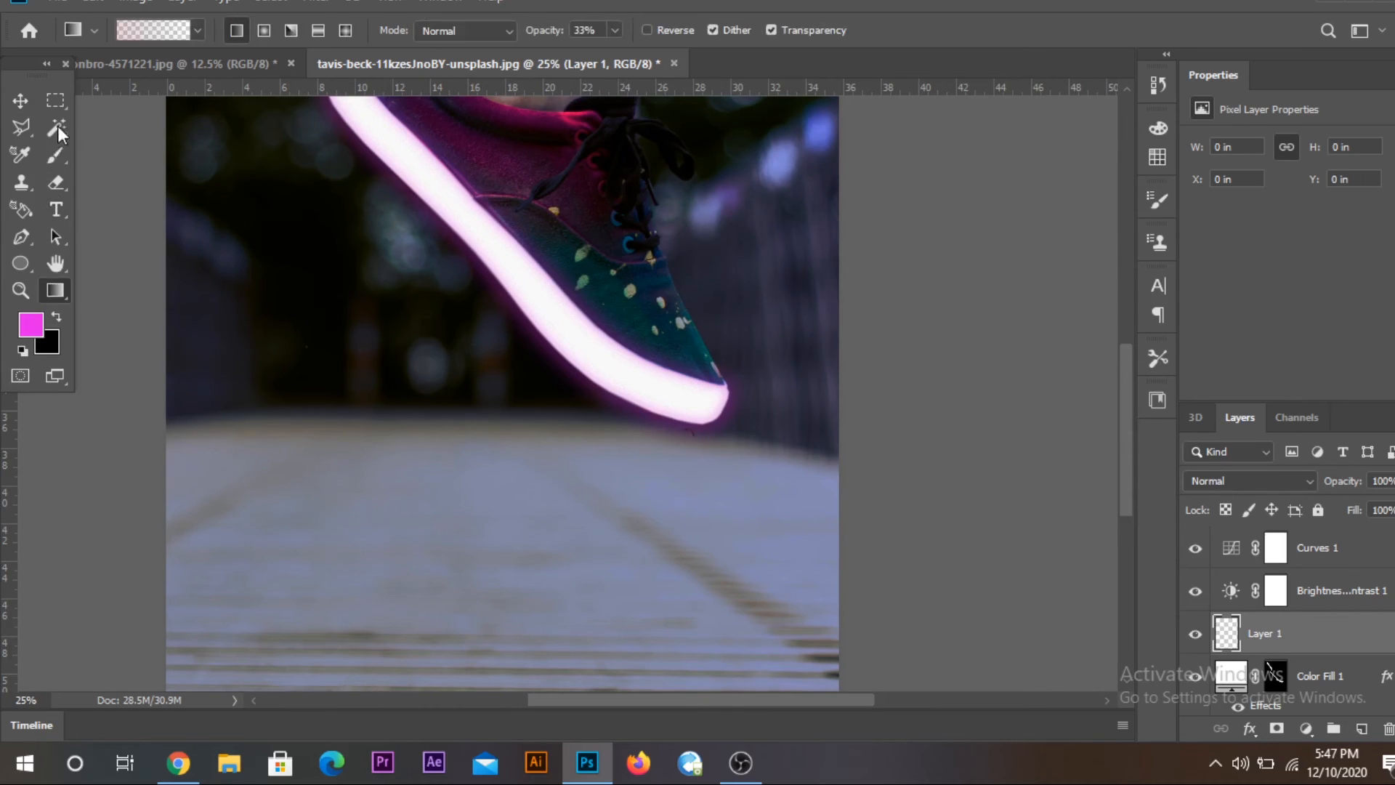
left_click(66, 161)
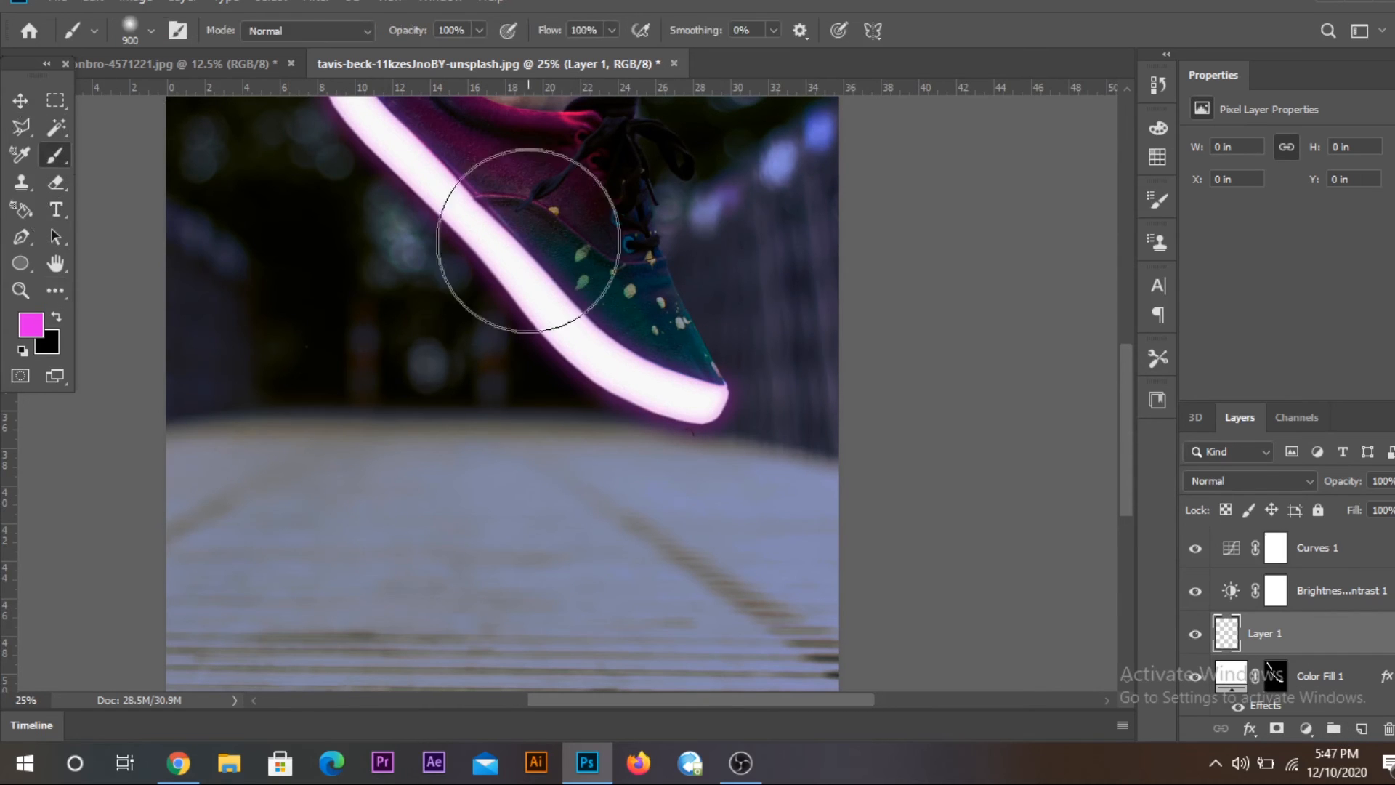
left_click(1216, 481)
left_click(1215, 410)
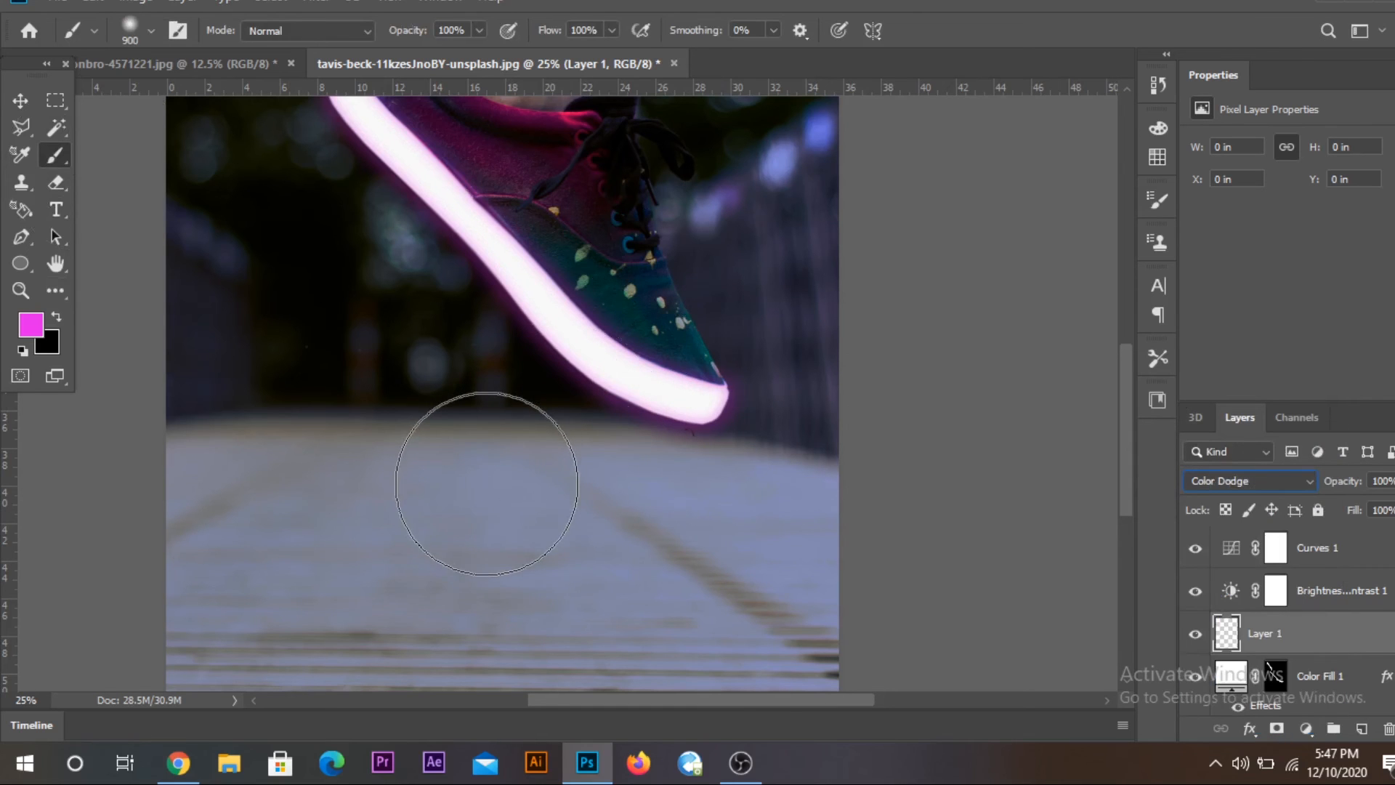
- Paint magenta light across the wooden floor on Layer 1 with a soft 1000 px brush at 65% opacity
left_click(22, 101)
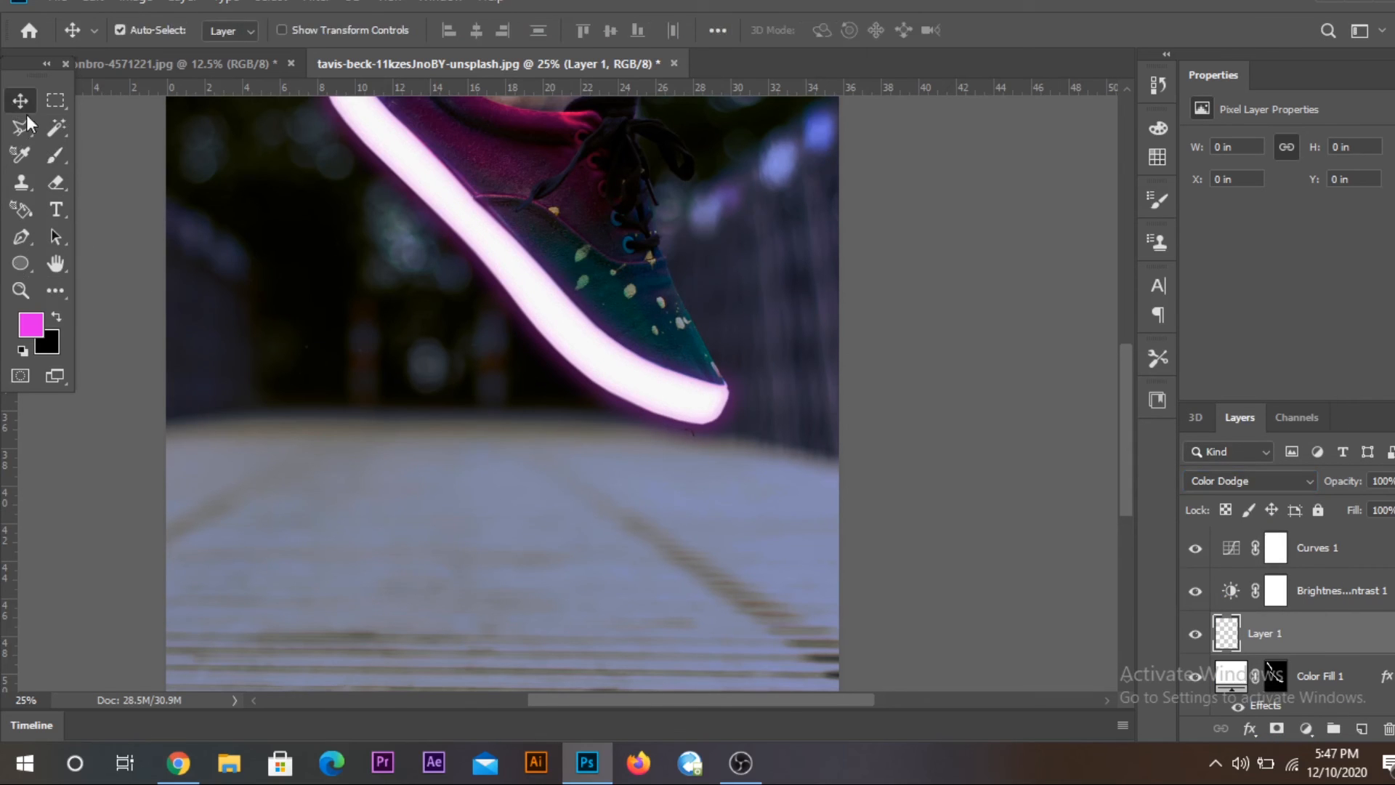
left_click(57, 158)
scroll(539, 571, "down", 1)
key("bracketright")
key("bracketright")
key("bracketright")
type("65")
key("Return")
mouse_move(785, 599)
left_mouse_down()
mouse_move(311, 600)
mouse_move(357, 564)
mouse_move(490, 541)
mouse_move(741, 533)
mouse_move(680, 504)
mouse_move(290, 500)
left_mouse_up()
- Lower Layer 1's opacity to 82% and compare the floor glow by hiding and showing the layer
key("ctrl+minus")
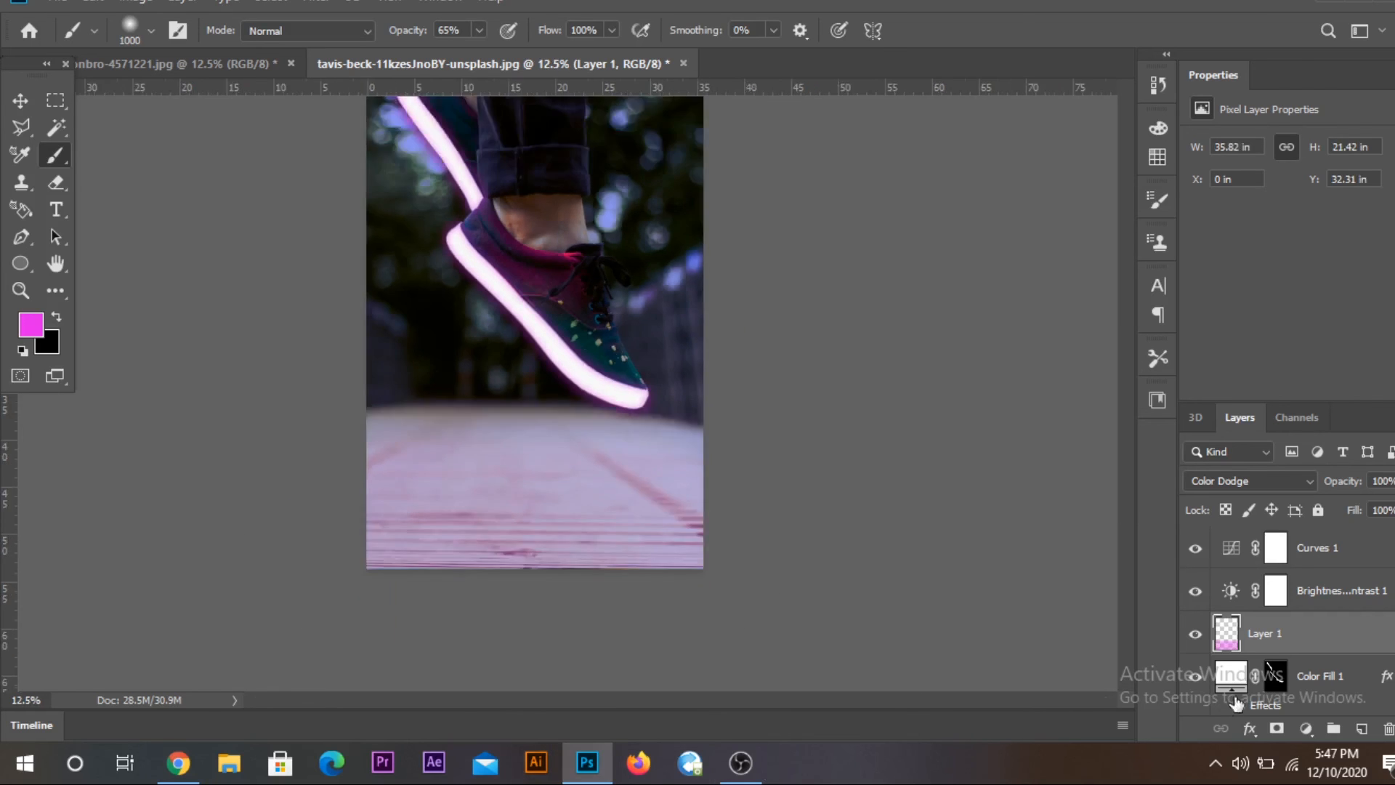
key("ctrl+minus")
key("ctrl+plus")
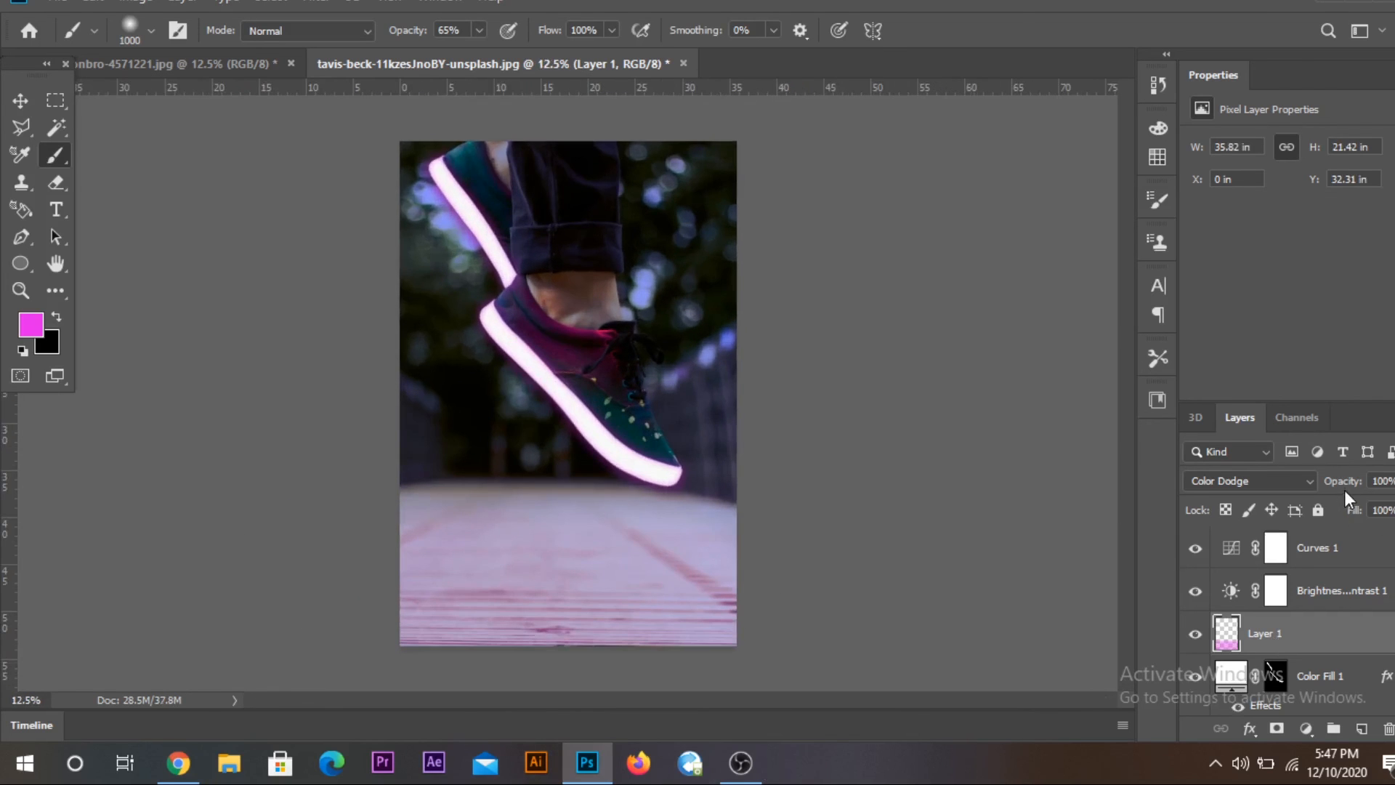
mouse_move(1339, 488)
left_mouse_down()
mouse_move(1318, 491)
mouse_move(1344, 490)
left_mouse_up()
left_click(1196, 636)
left_click(1195, 635)
- Reduce the brush size to 400 px and try a magenta stroke along the front shoe above its sole
key("ctrl+plus")
key("ctrl+plus")
key("ctrl+plus")
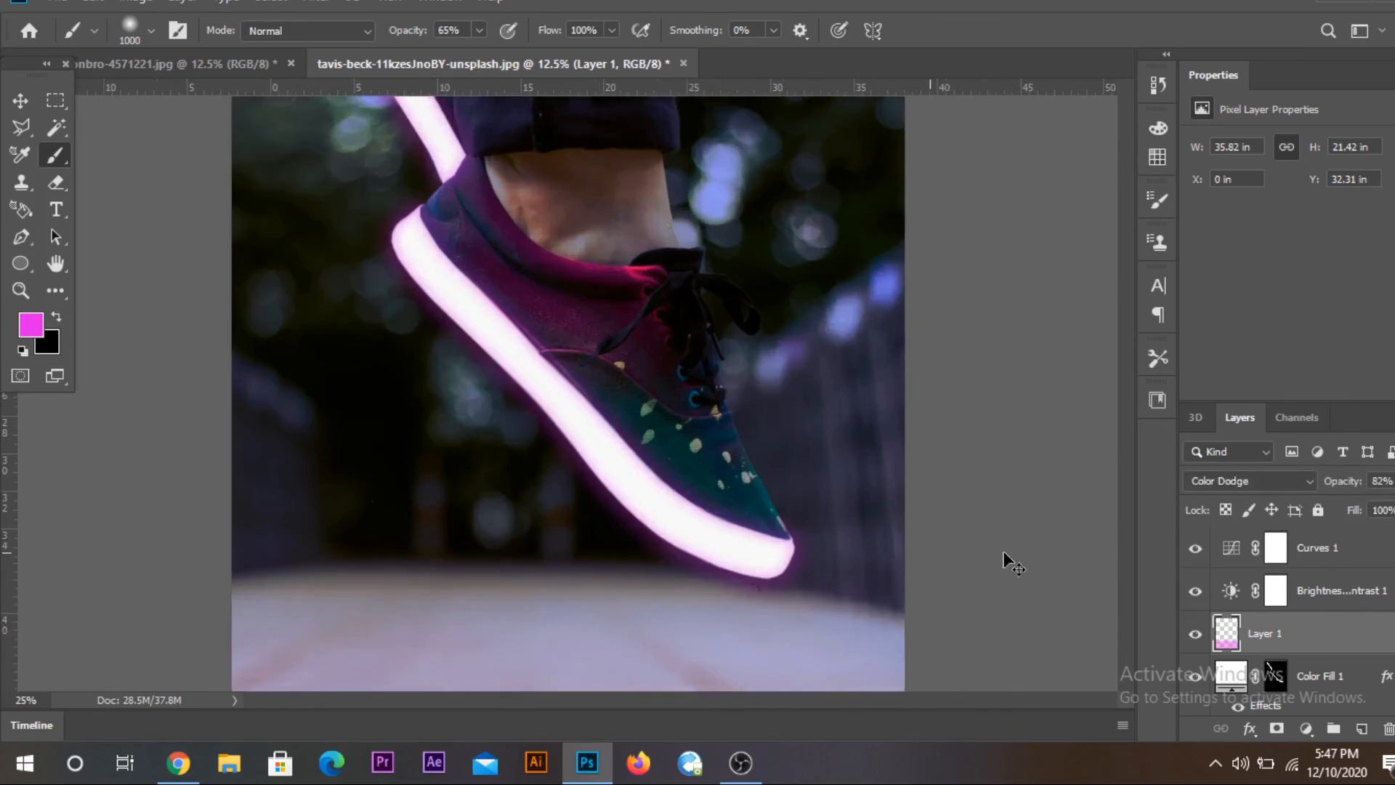
key("bracketleft")
key("bracketleft")
key("bracketleft")
key("bracketleft")
key("bracketleft")
key("bracketleft")
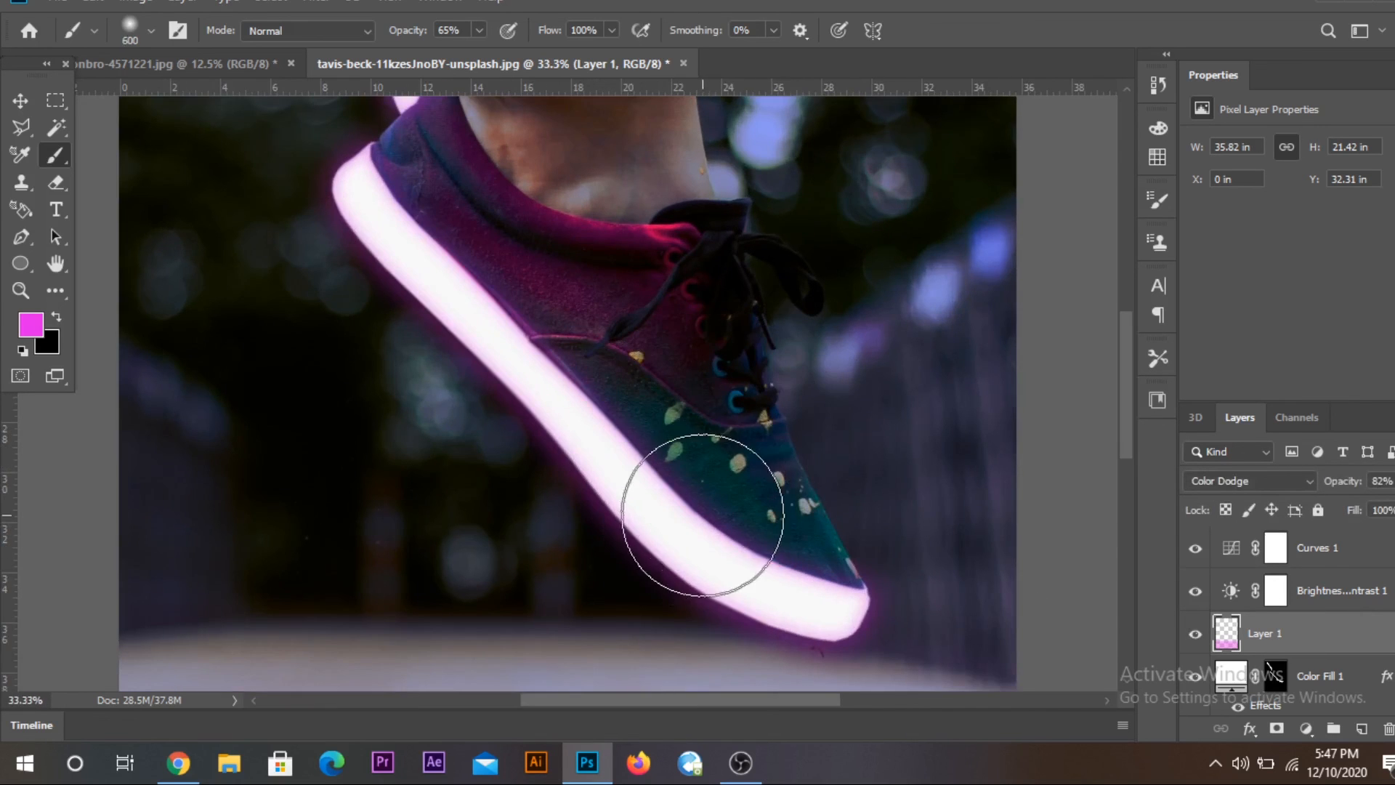
mouse_move(817, 550)
left_mouse_down()
mouse_move(713, 512)
mouse_move(603, 424)
left_mouse_up()
key("ctrl+z")
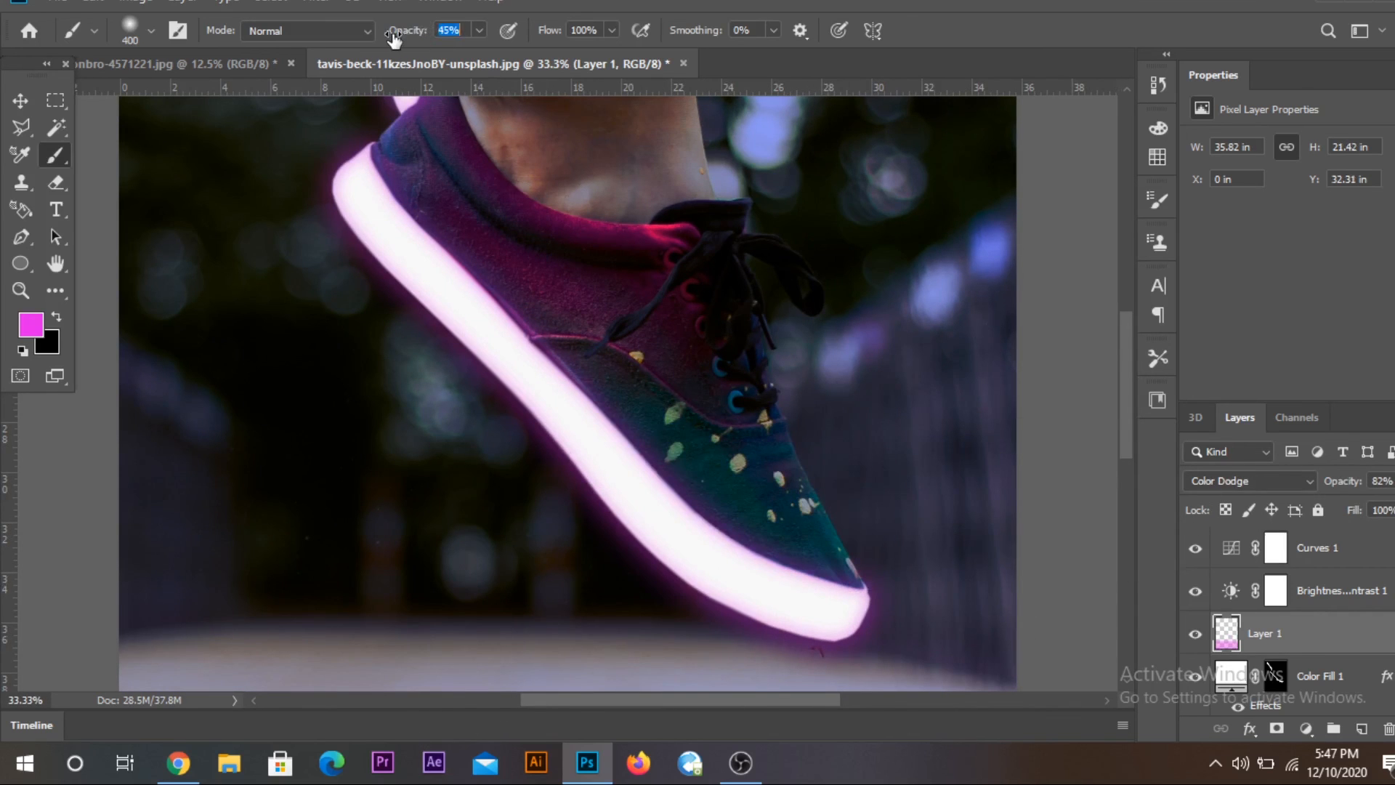
- Paint magenta light over the front shoe's fabric from toe to heel with the brush at 42% opacity
left_click_drag(639, 443, 747, 521)
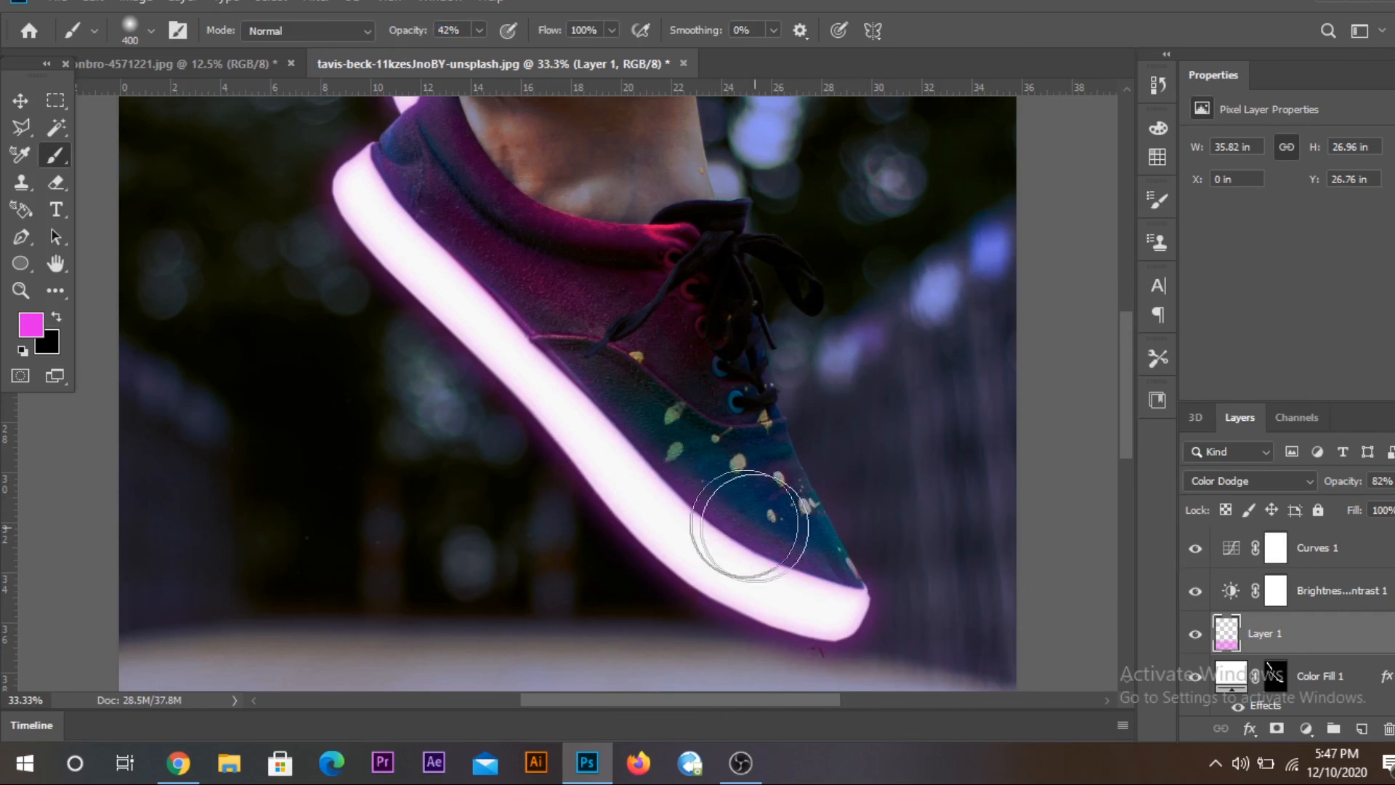
mouse_move(591, 357)
left_mouse_down()
mouse_move(453, 249)
mouse_move(421, 243)
left_mouse_up()
scroll(529, 436, "up", 3)
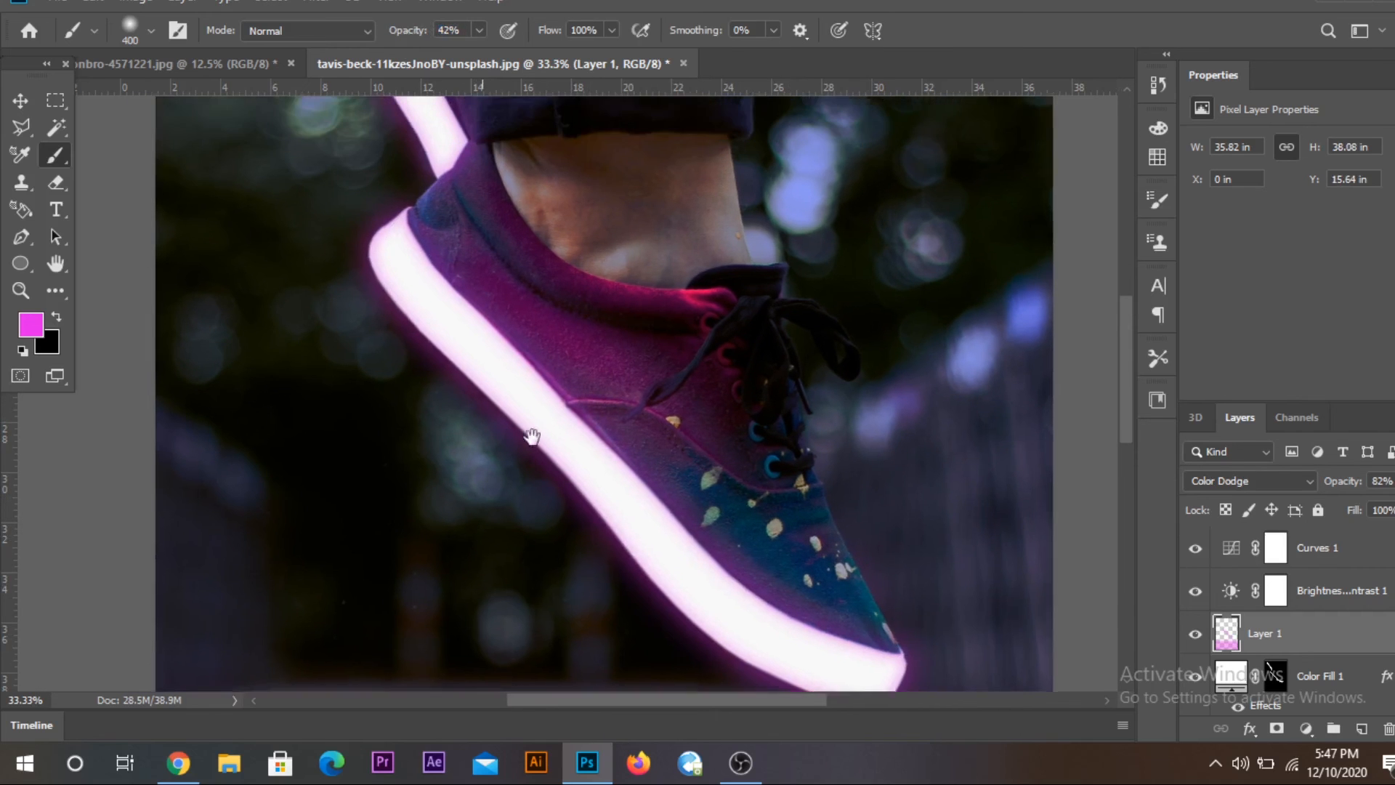
scroll(509, 407, "up", 3)
scroll(509, 407, "left", 2)
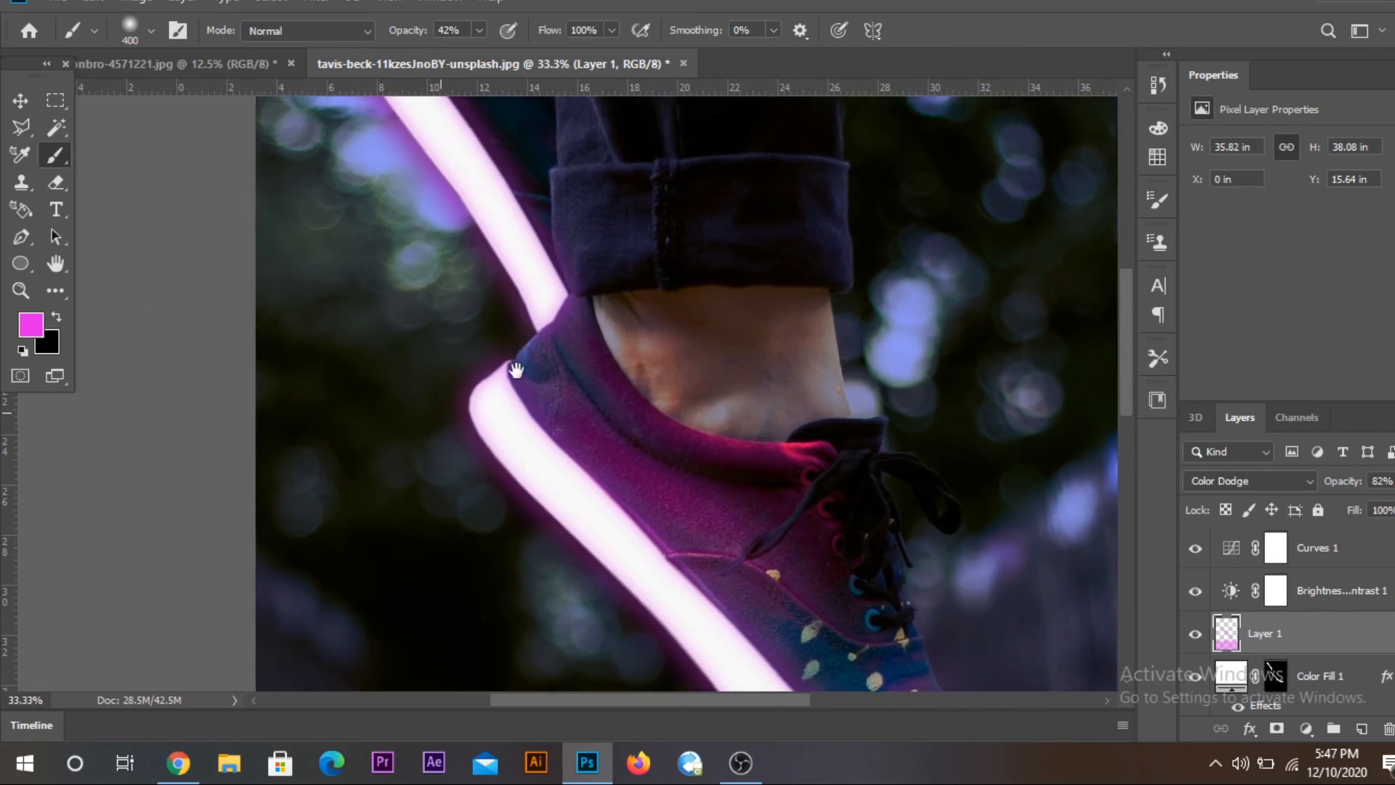
left_click_drag(563, 360, 553, 409)
- Paint magenta light over the rear shoe's fabric beside its sole, and undo a test dab on the trouser cuff
scroll(552, 409, "up", 3)
scroll(564, 482, "left", 1)
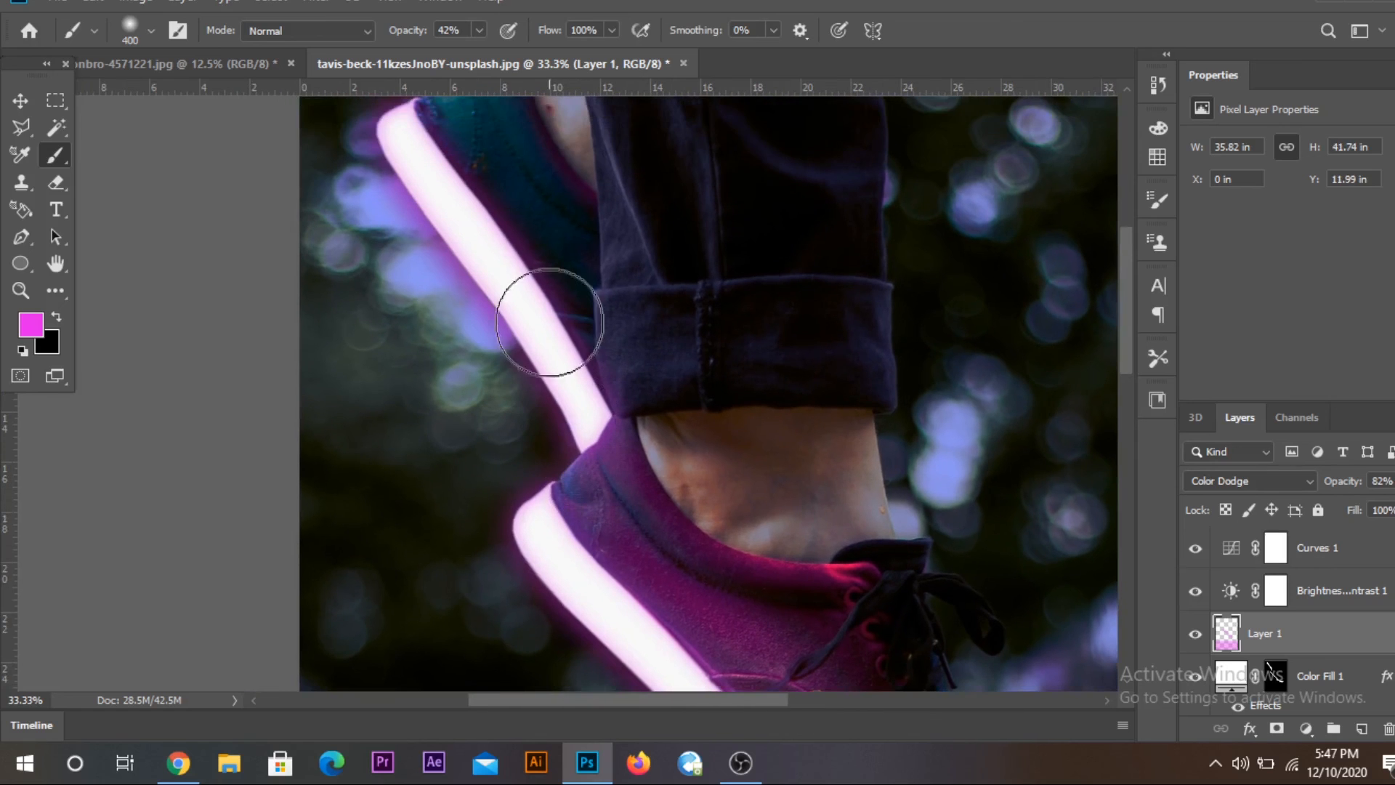
scroll(513, 305, "up", 3)
scroll(514, 305, "left", 1)
mouse_move(582, 414)
left_mouse_down()
mouse_move(586, 366)
mouse_move(529, 256)
left_mouse_up()
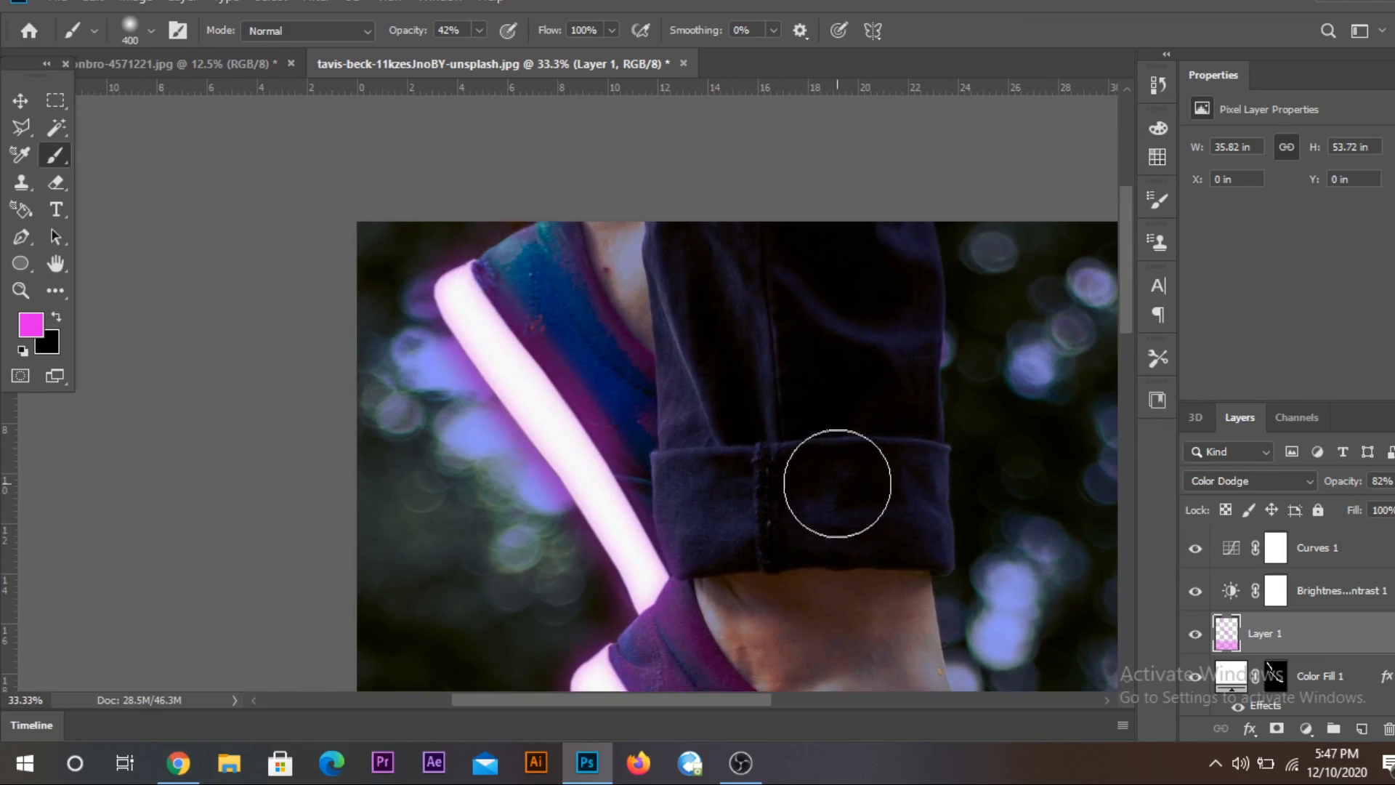
left_click(834, 489)
key("ctrl+z")
- Review the painted light on the rear shoe up close and across the whole photo
key("ctrl+minus")
key("ctrl+minus")
key("ctrl+plus")
key("ctrl+plus")
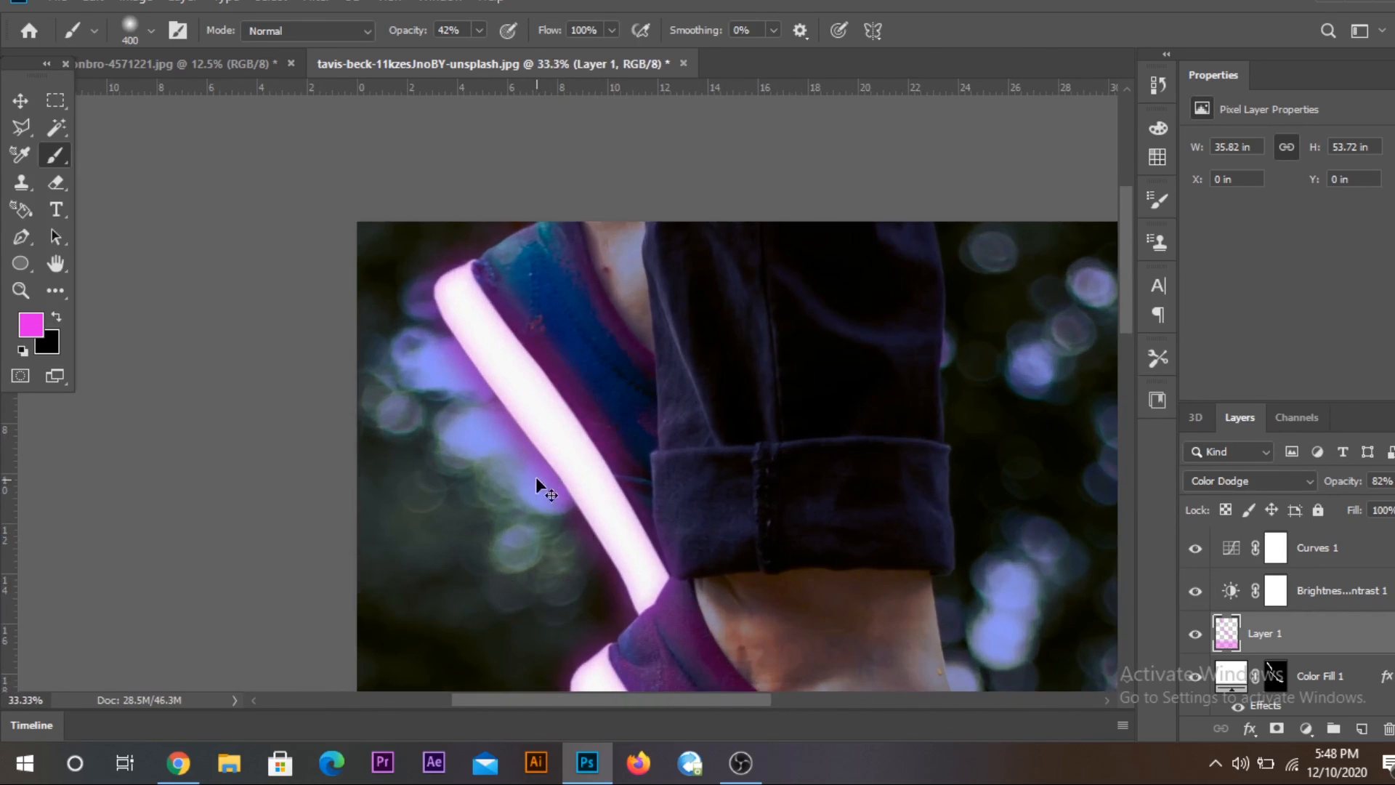
key("ctrl+minus")
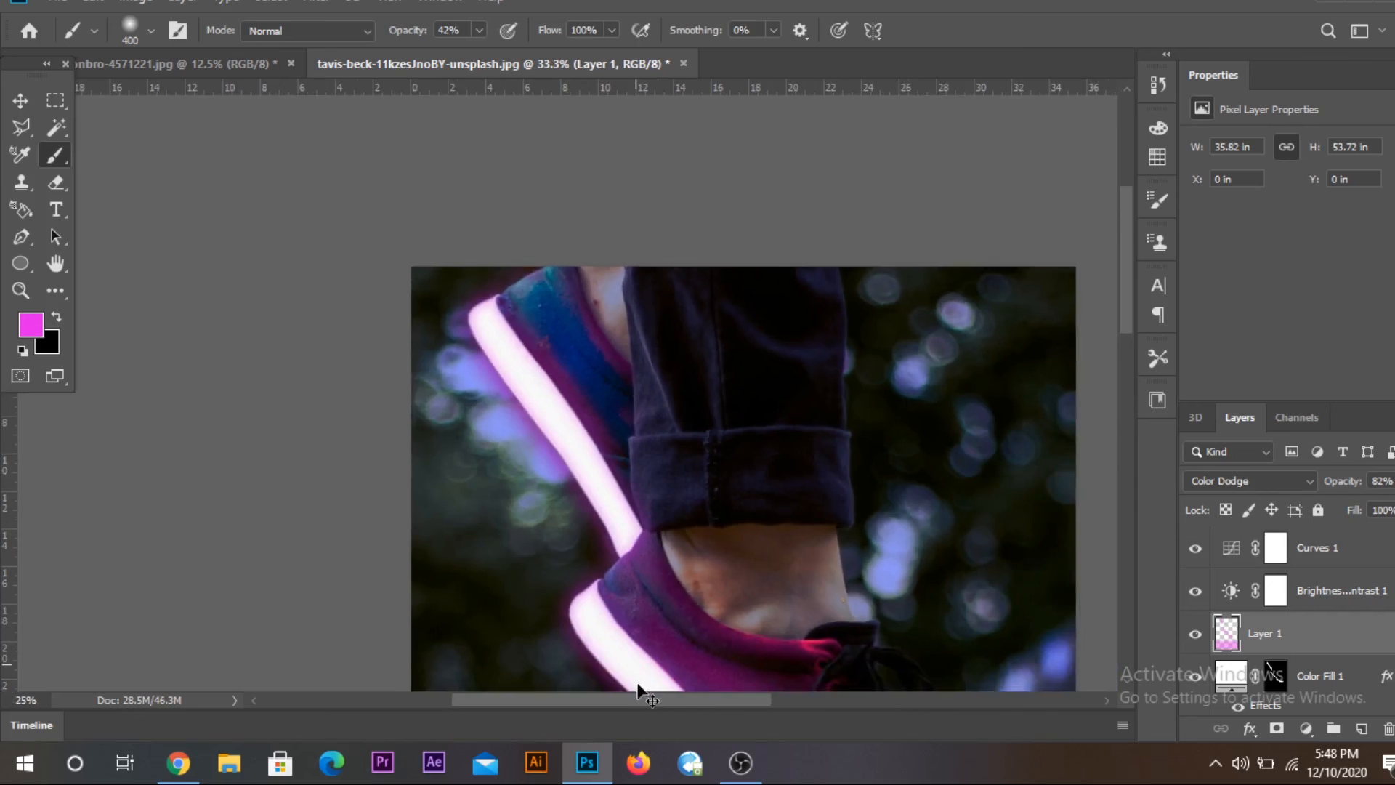
key("ctrl+minus")
key("ctrl+minus")
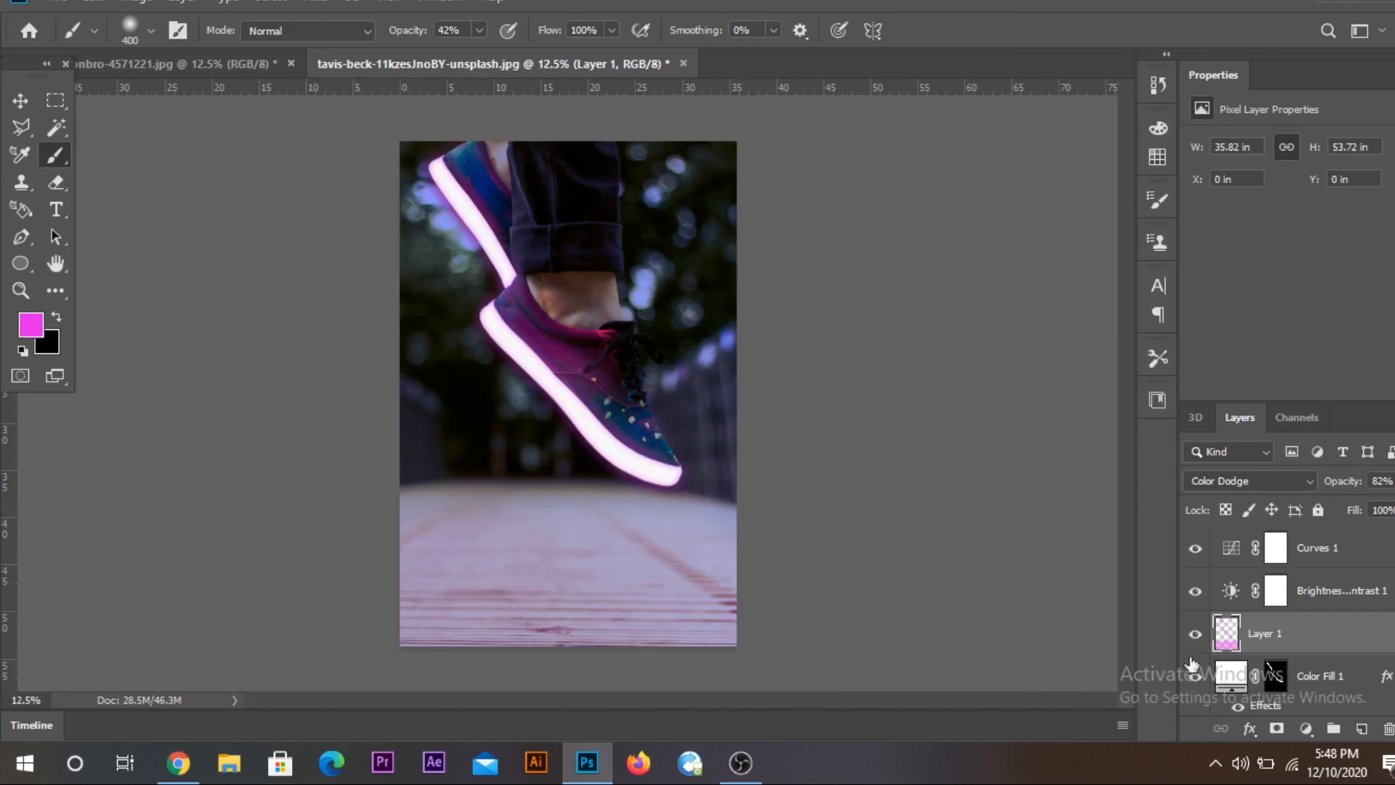